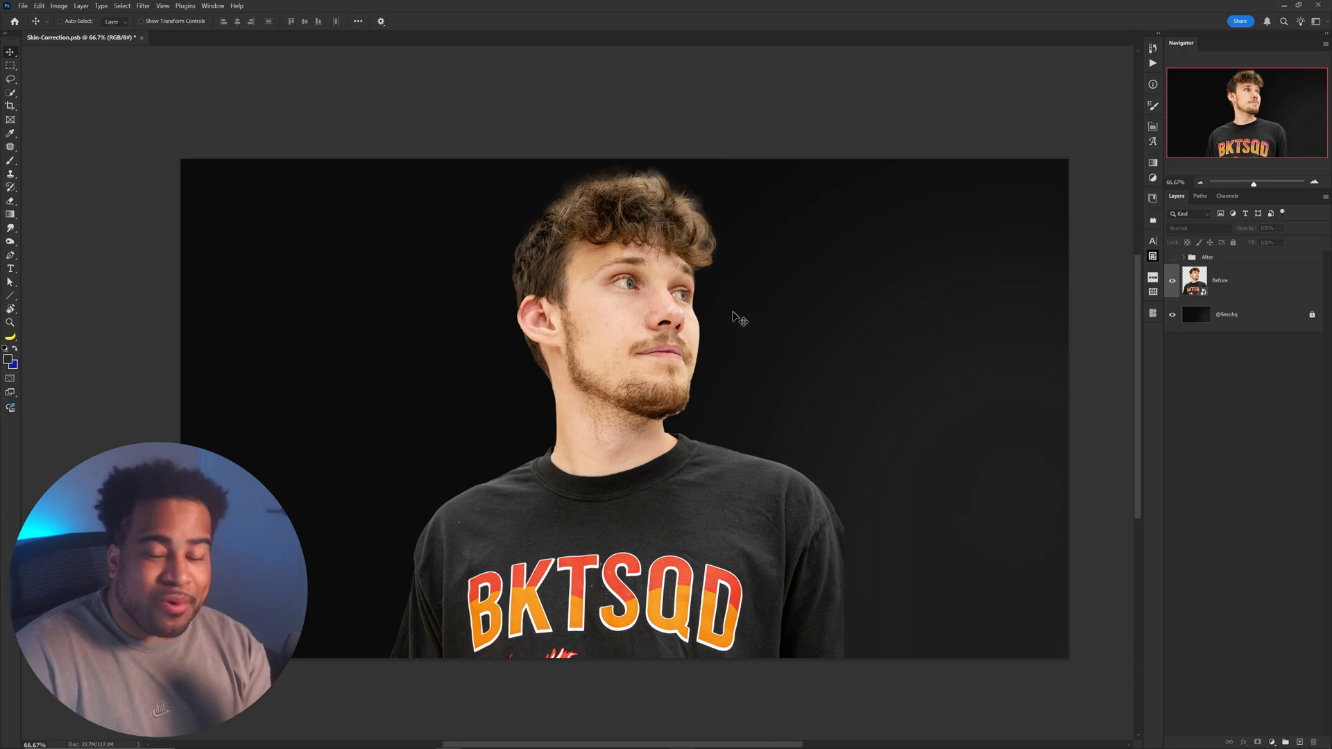
Step: Start the Camera Raw Filter on the Before layer and show the before and after previews side by side
{"action": "left_click", "coordinate": [1242, 281]}
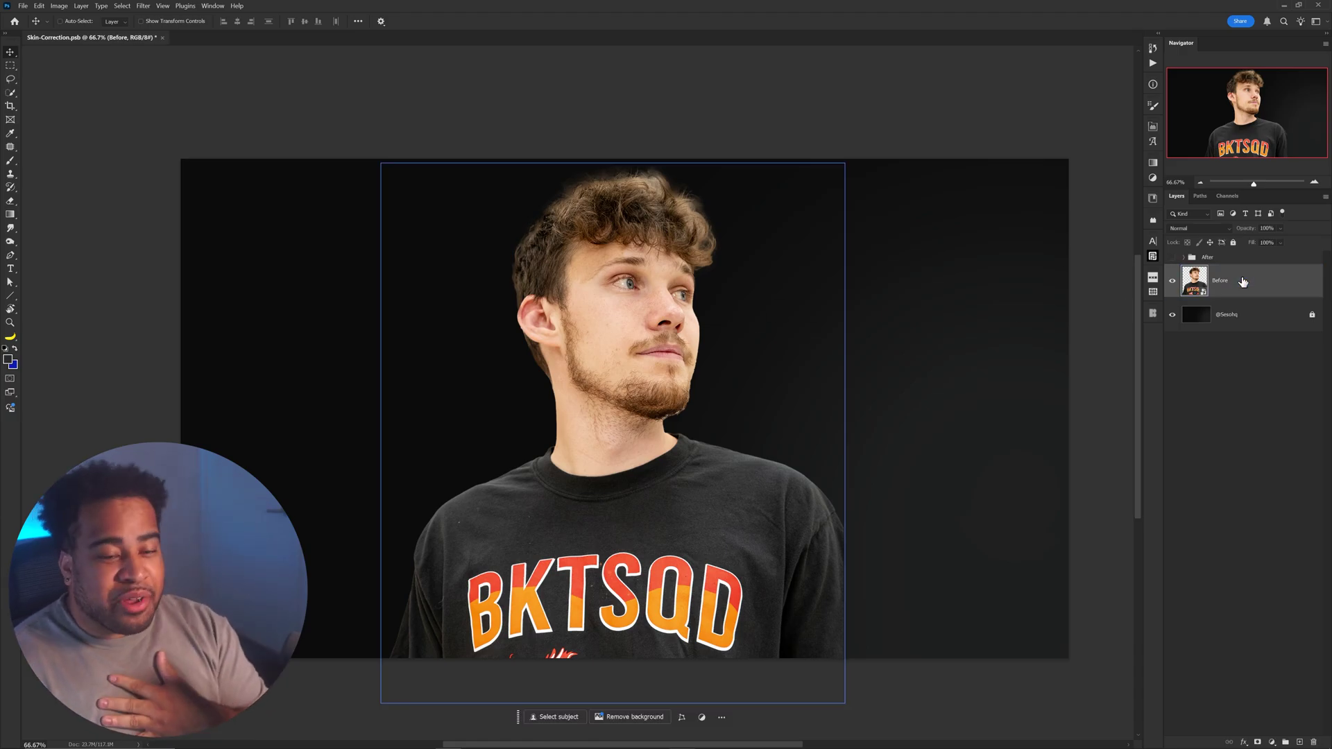
{"action": "right_click", "coordinate": [1243, 280]}
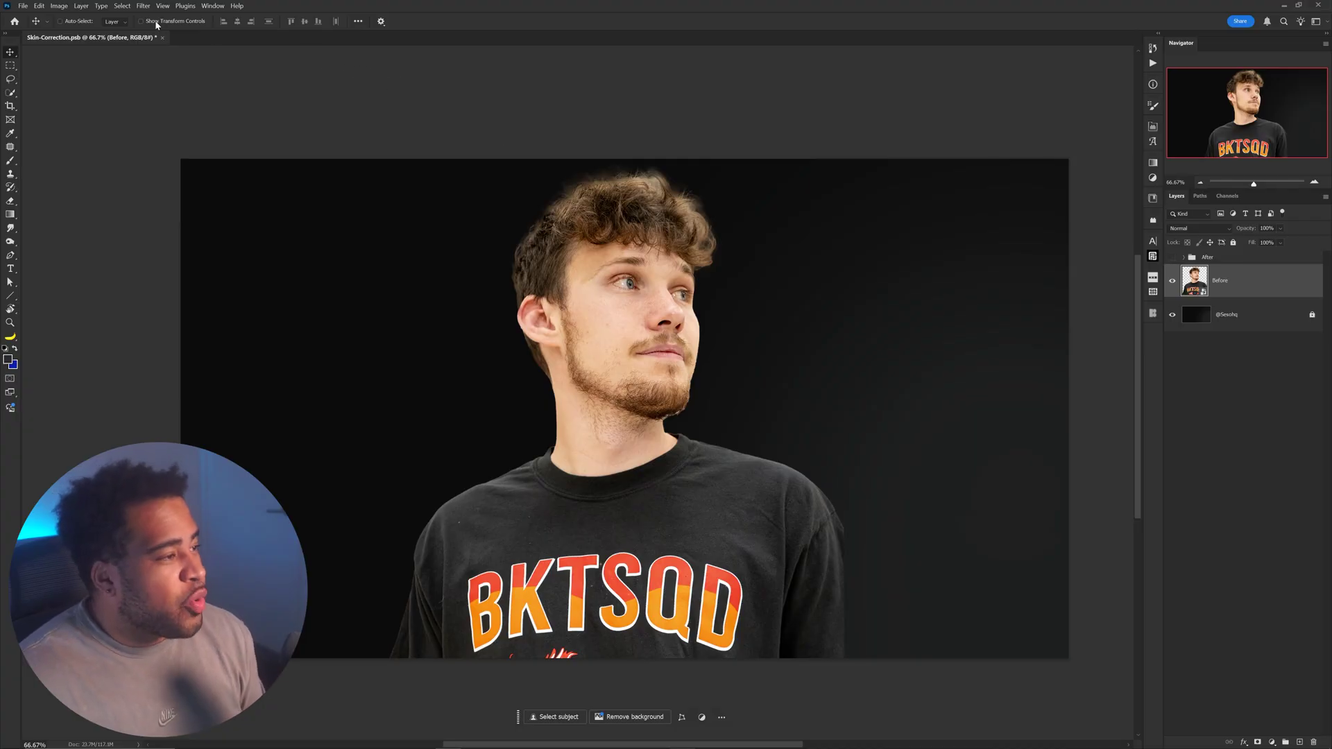
{"action": "left_click", "coordinate": [143, 6]}
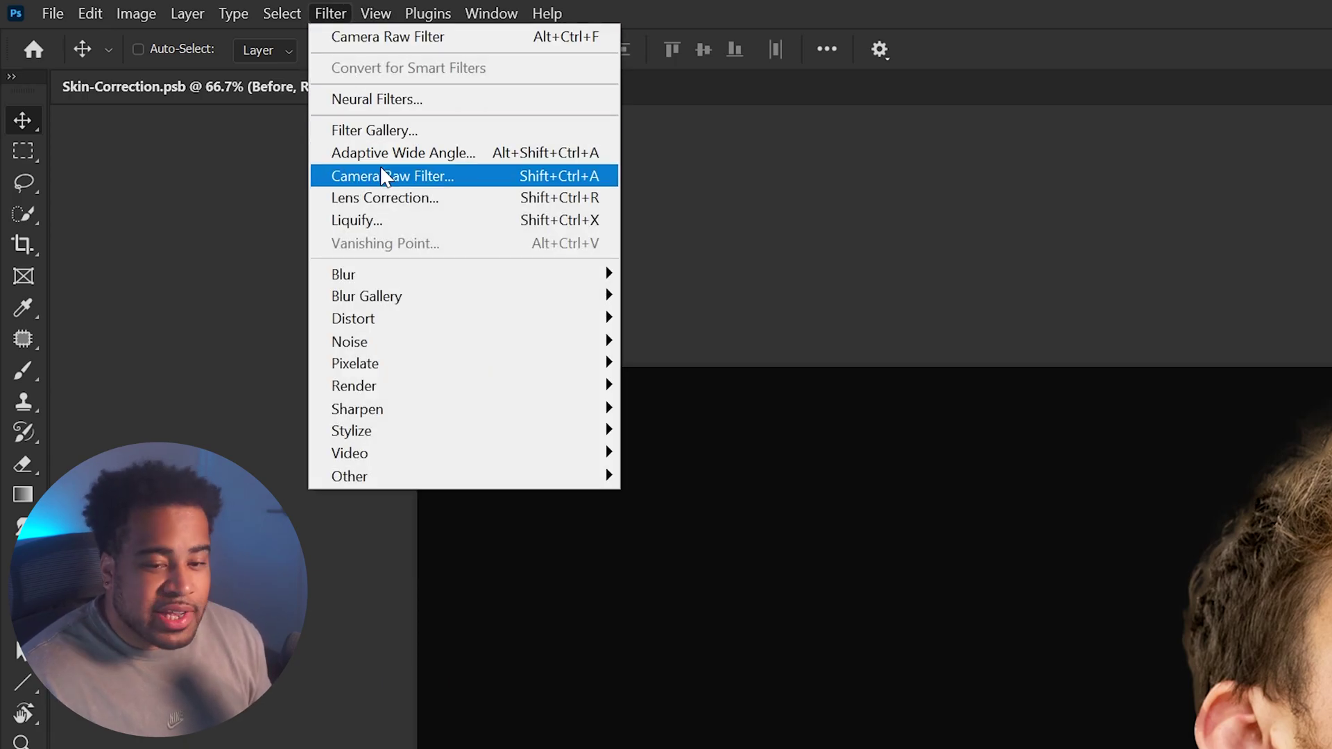
{"action": "left_click", "coordinate": [381, 174]}
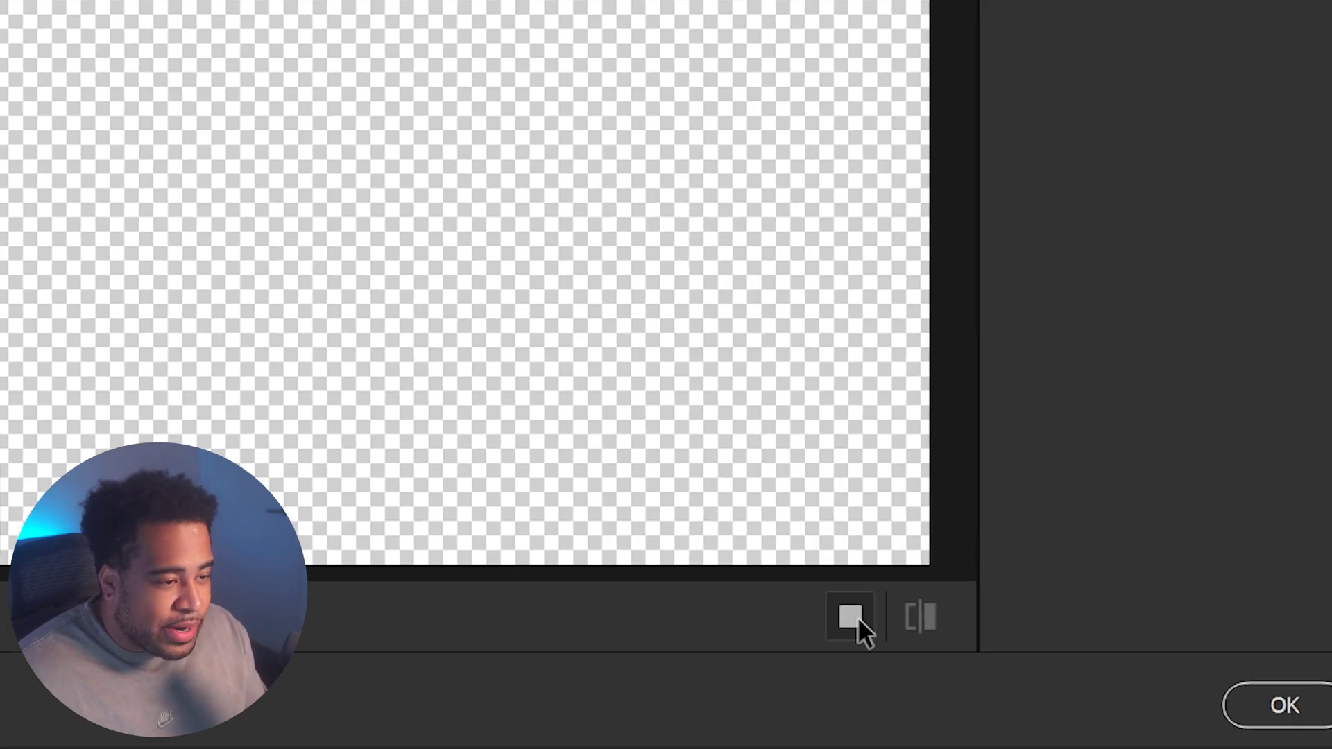
{"action": "left_click", "coordinate": [732, 575]}
{"action": "left_click", "coordinate": [866, 292]}
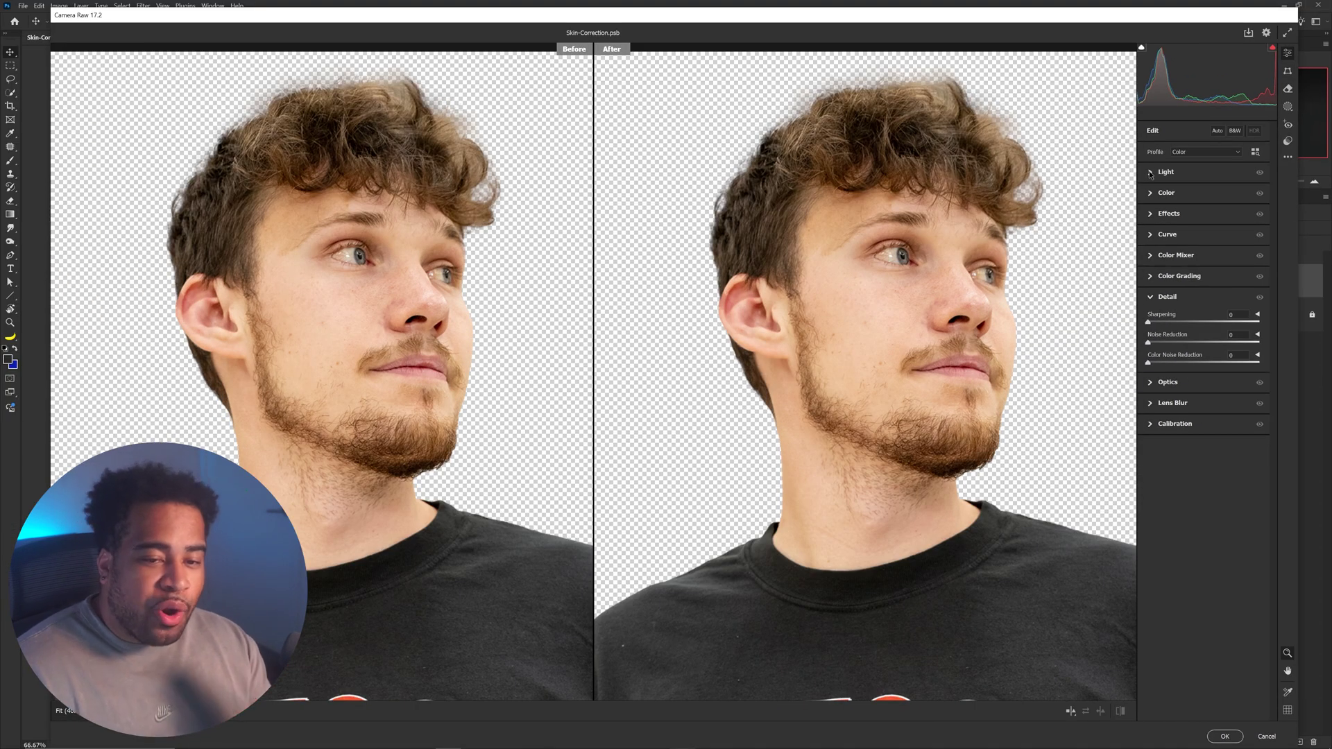
Step: Adjust the portrait's highlights and shadows in the Light settings
{"action": "left_click", "coordinate": [1151, 173]}
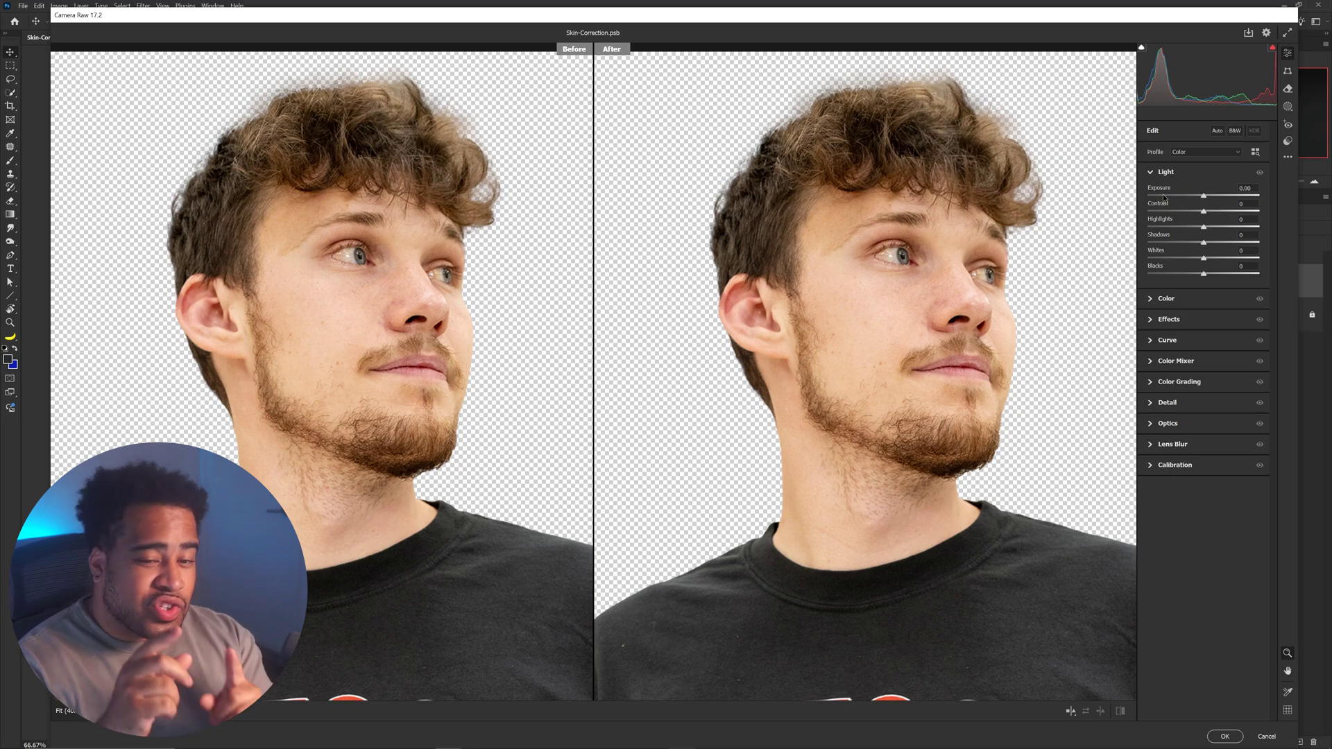
{"action": "left_click_drag", "start_coordinate": [1185, 243], "coordinate": [1252, 227]}
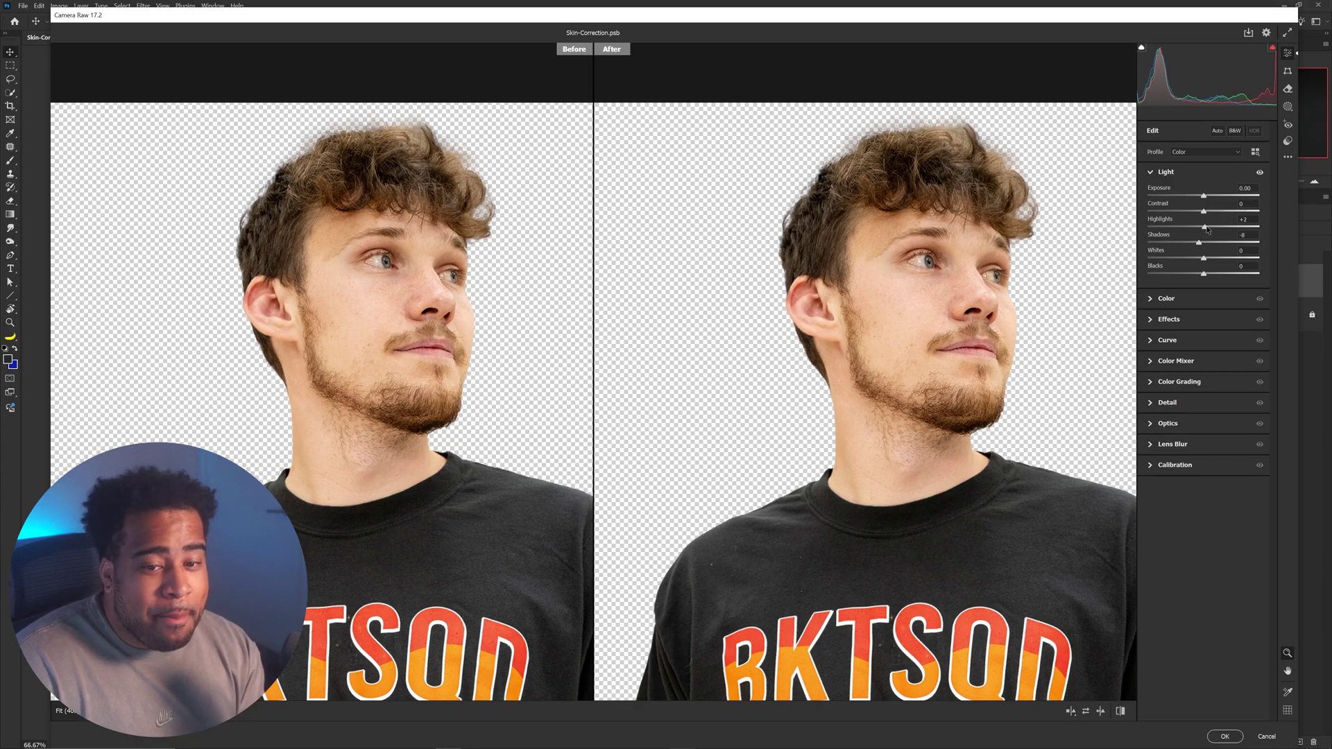
{"action": "left_click_drag", "start_coordinate": [1209, 230], "coordinate": [1205, 238]}
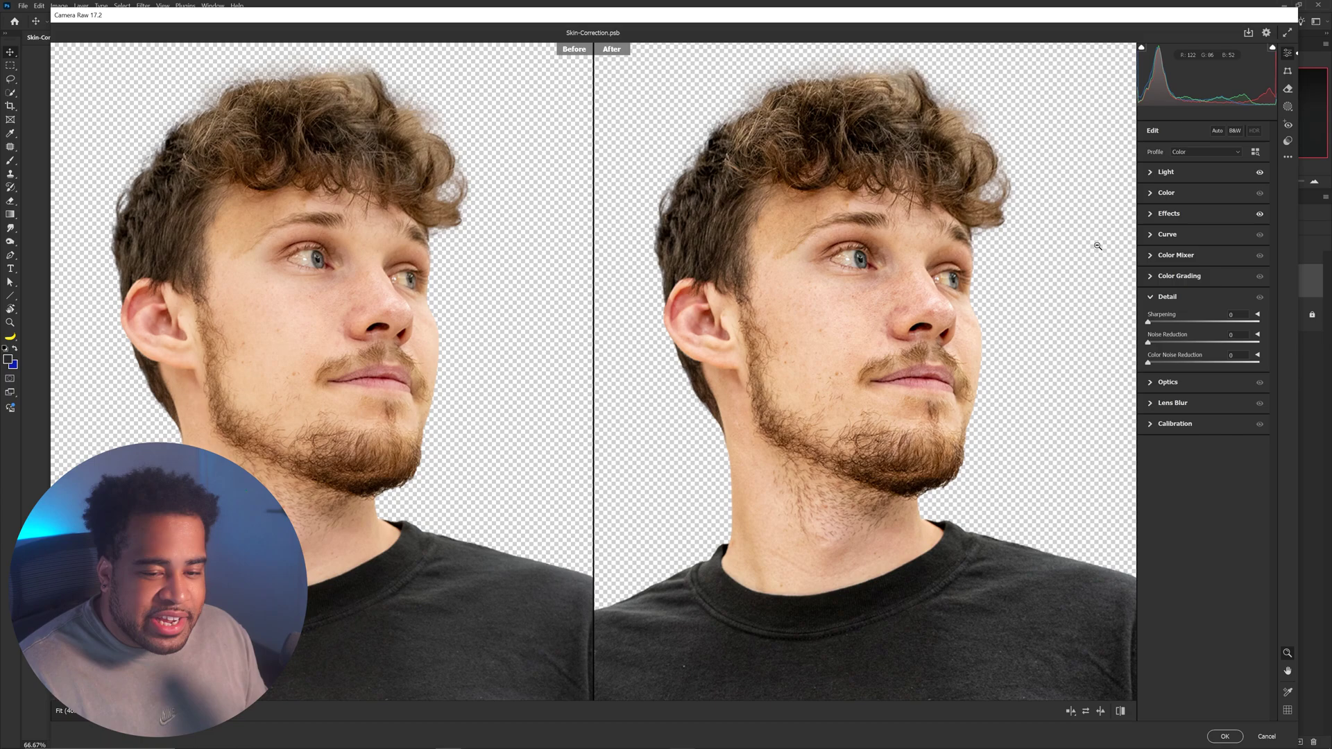
Step: Sharpen the portrait's skin detail with Sharpening at 53 and apply the Camera Raw Filter
{"action": "left_click_drag", "start_coordinate": [824, 274], "coordinate": [990, 273]}
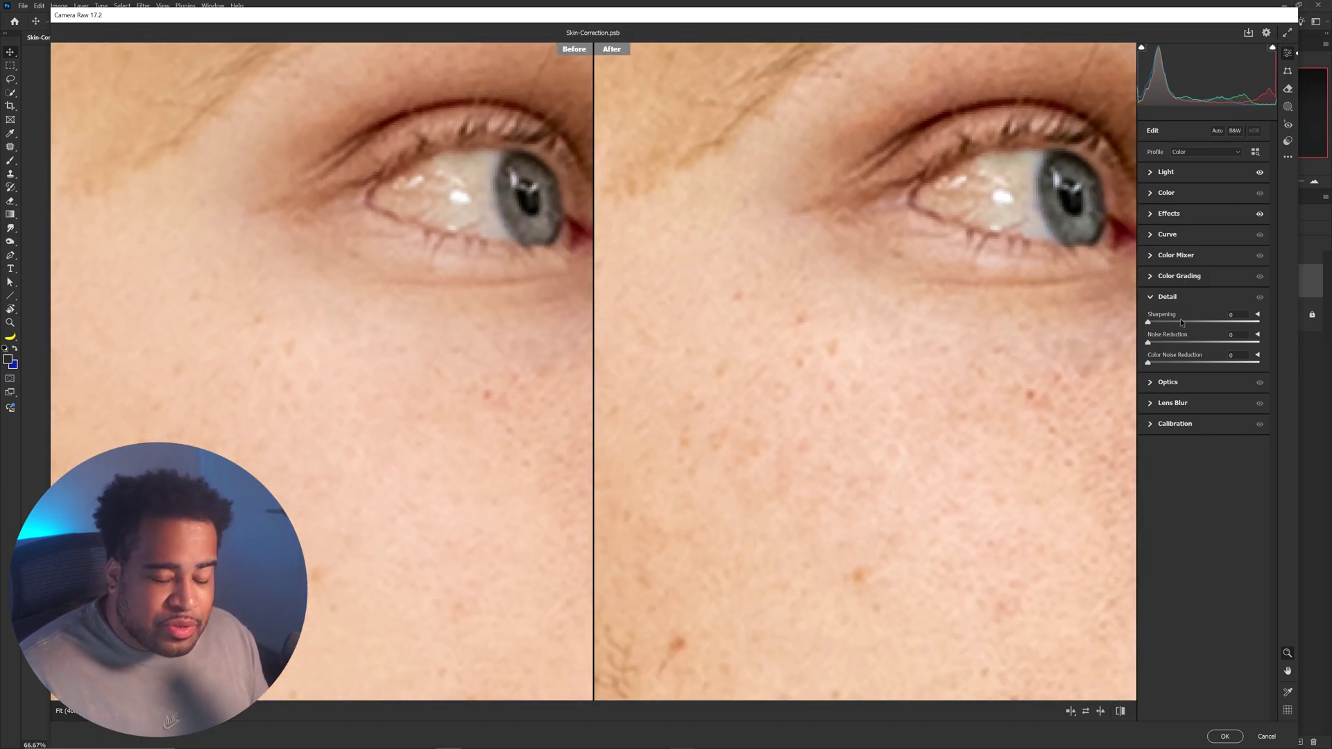
{"action": "left_click_drag", "start_coordinate": [1190, 326], "coordinate": [1326, 326]}
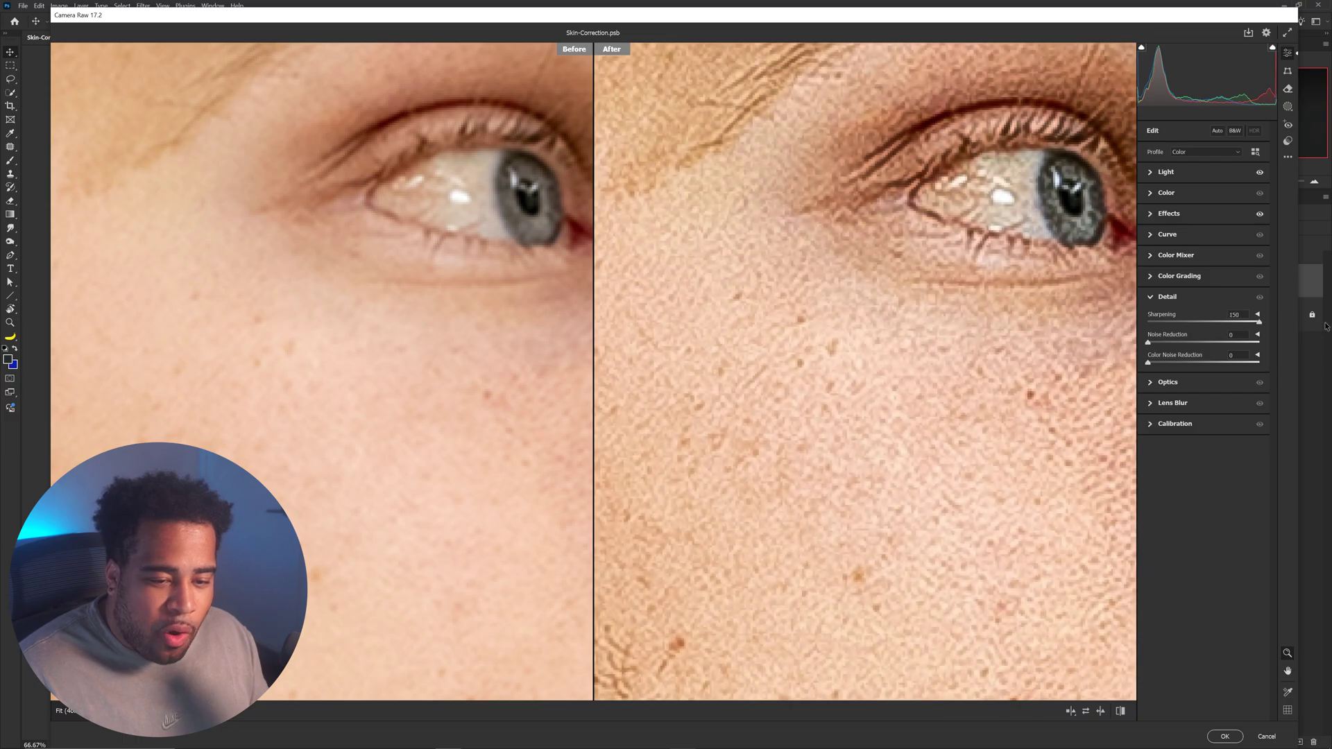
{"action": "left_click", "coordinate": [860, 326]}
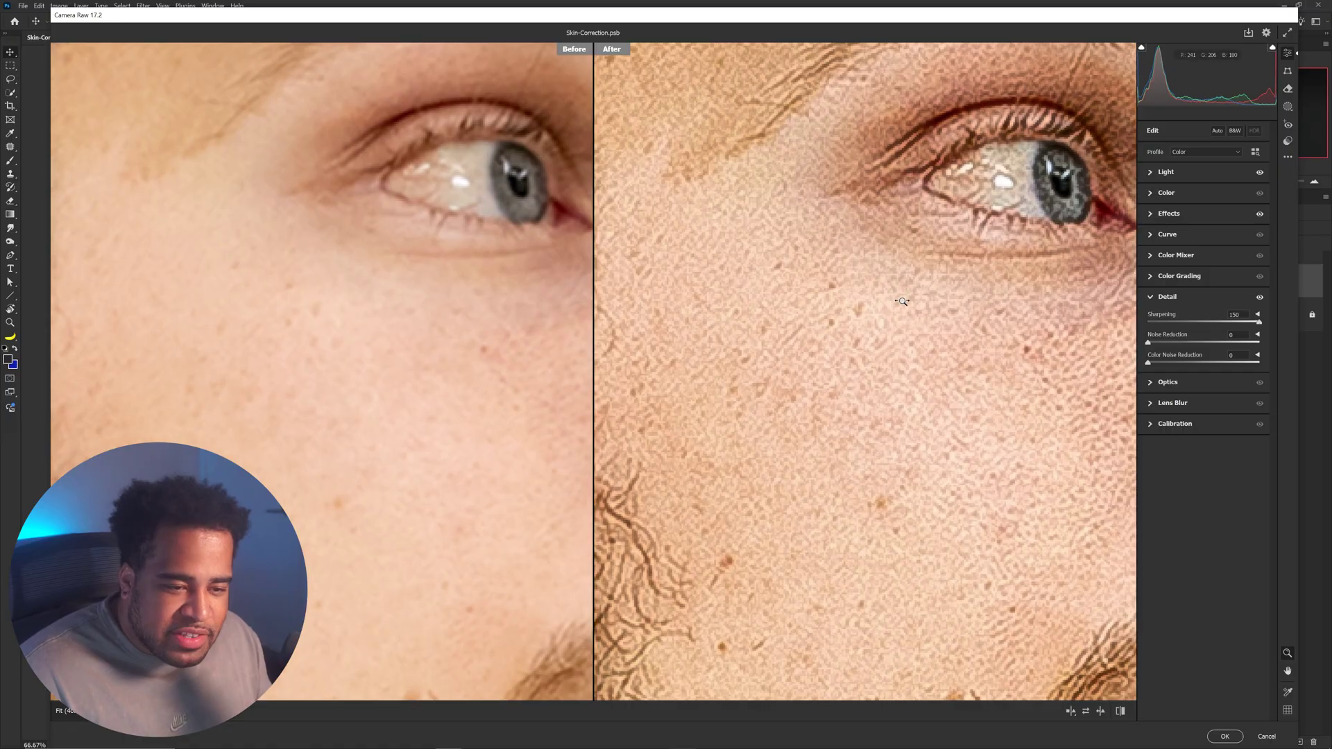
{"action": "left_click", "coordinate": [902, 301]}
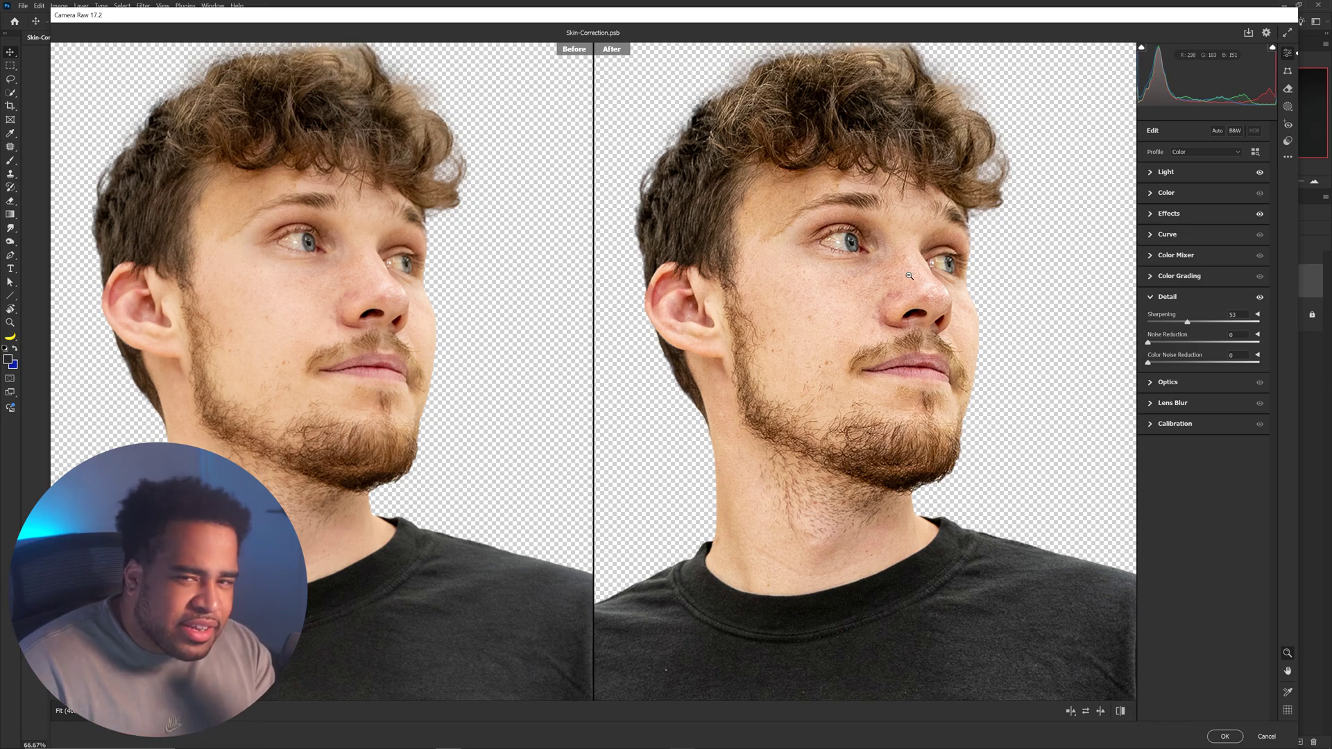
{"action": "left_click", "coordinate": [1229, 734]}
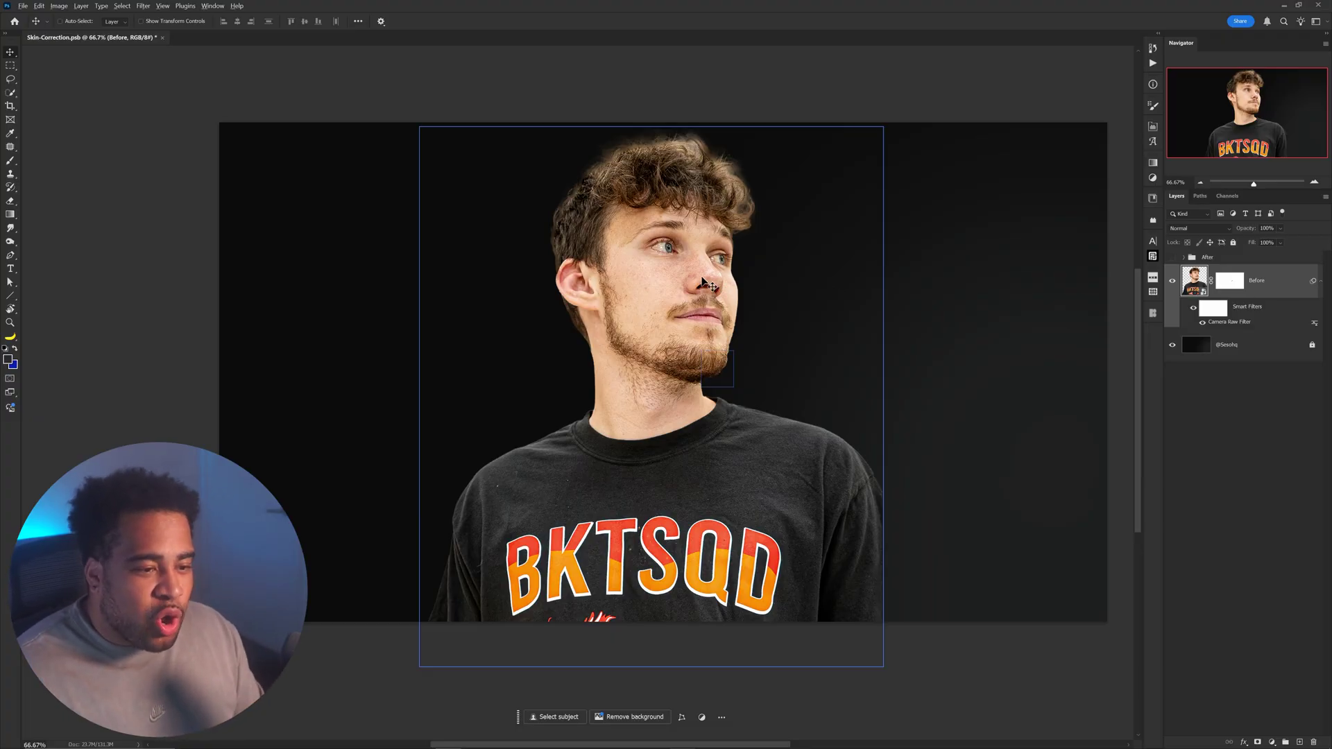
Step: Open the contents of the Before smart object and delete the hidden Layer 2
{"action": "scroll", "coordinate": [696, 288], "scroll_direction": "up", "scroll_amount": 1}
{"action": "scroll", "coordinate": [696, 287], "scroll_direction": "up", "scroll_amount": 2}
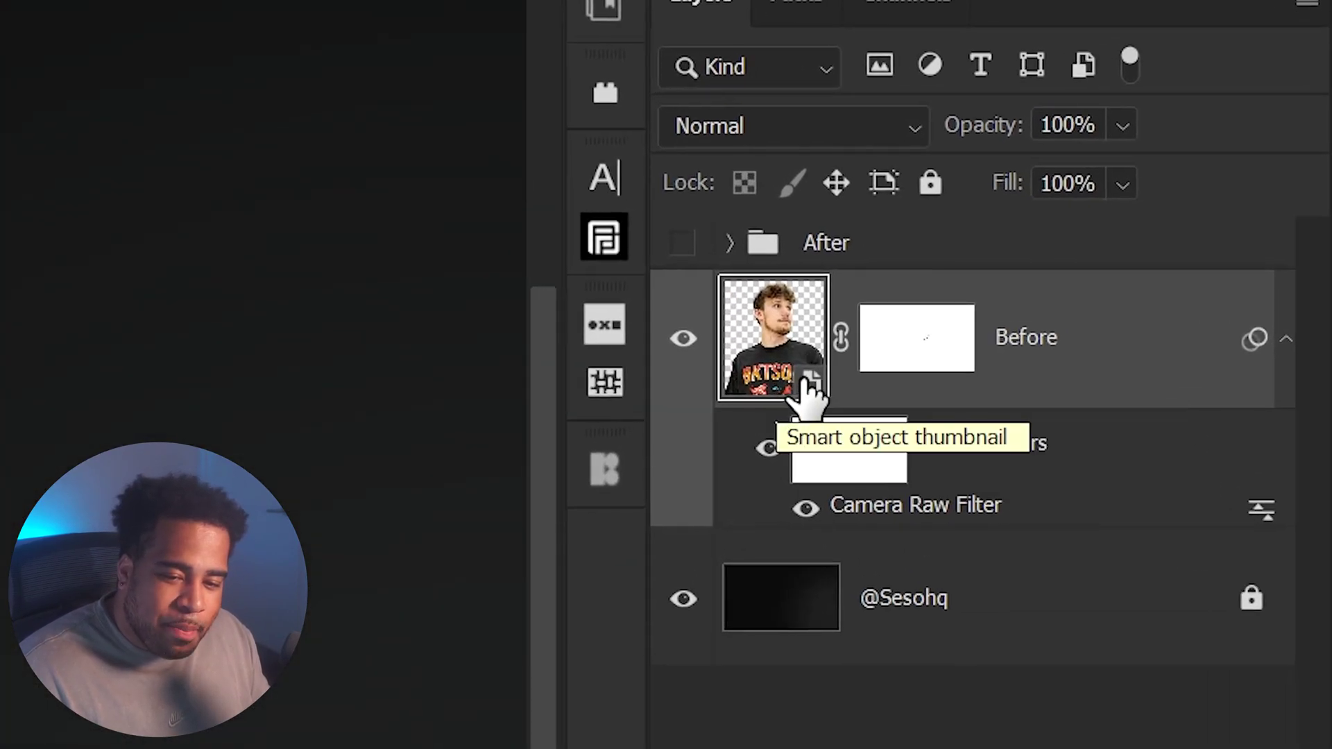
{"action": "double_click", "coordinate": [806, 380]}
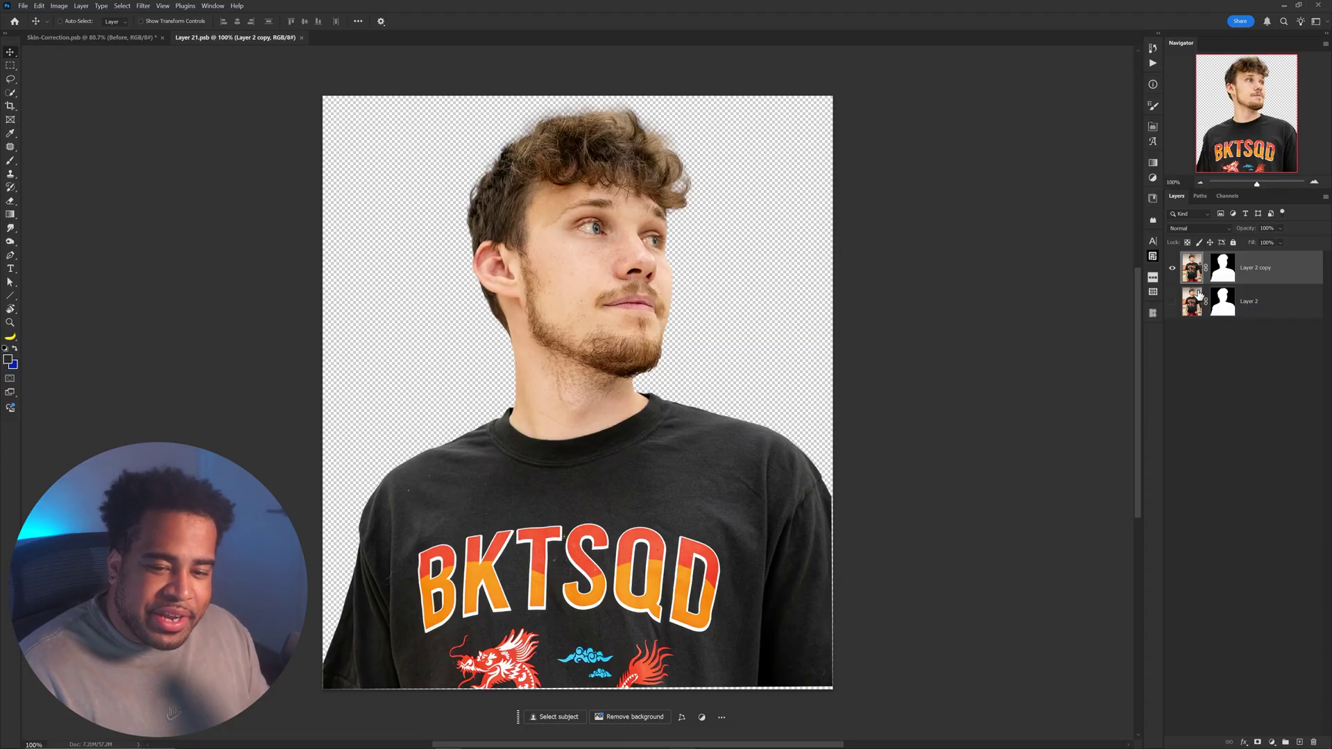
{"action": "left_click", "coordinate": [1254, 306]}
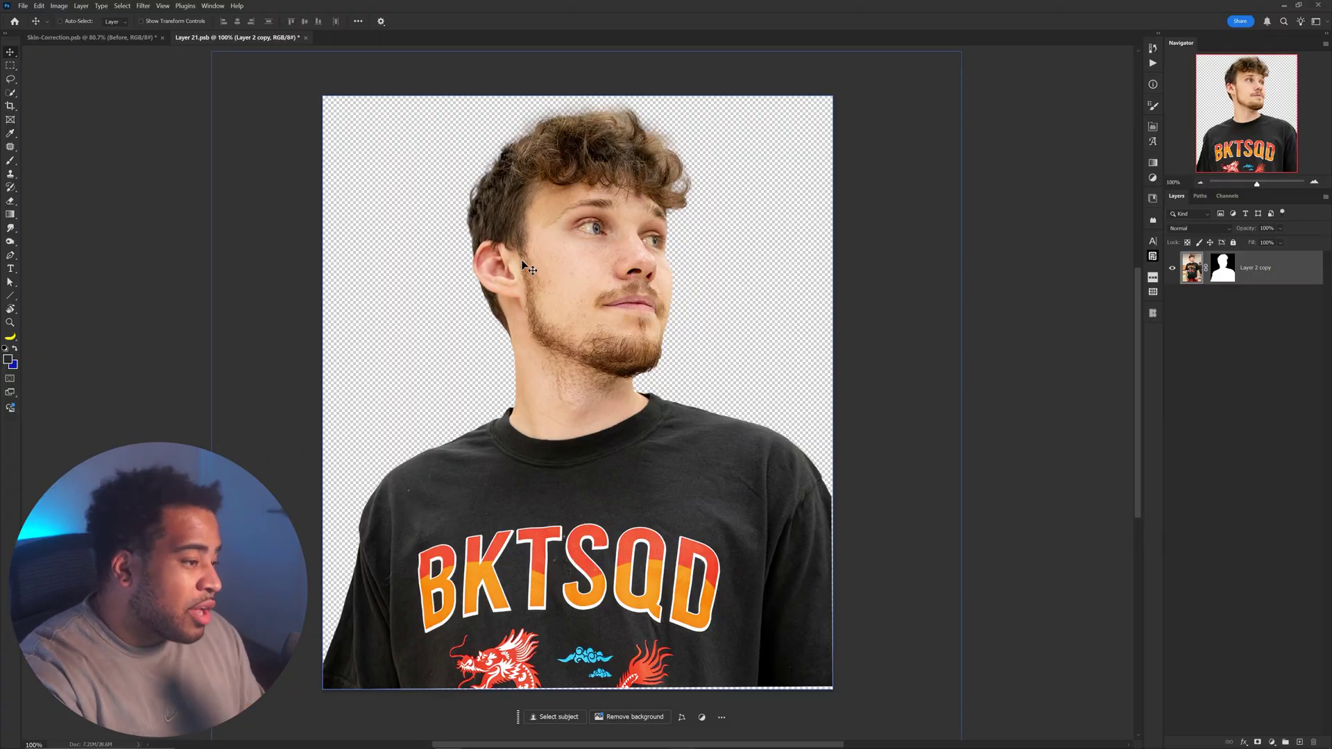
Step: Use the Patch Tool to replace a small blemish on the cheek near the sideburn with clean skin
{"action": "scroll", "coordinate": [522, 260], "scroll_direction": "up", "scroll_amount": 8}
{"action": "key", "text": "j"}
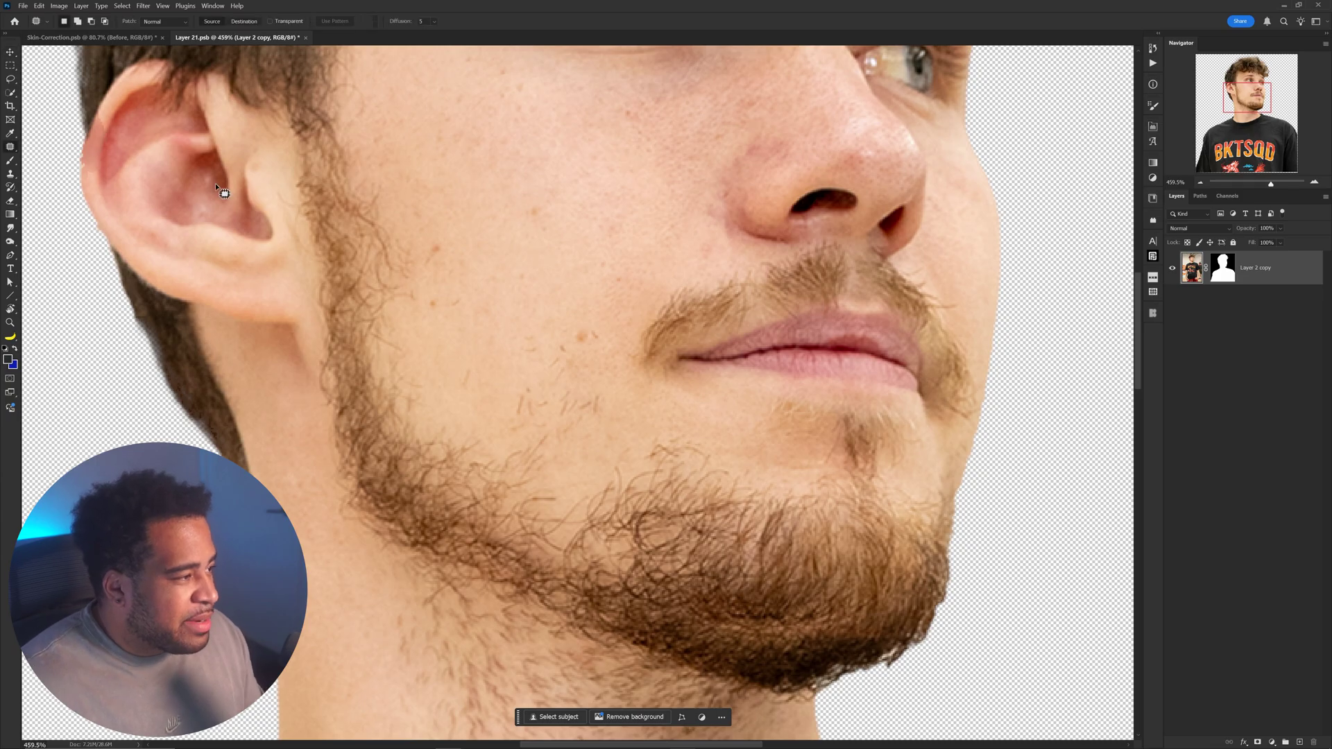
{"action": "right_click", "coordinate": [10, 147]}
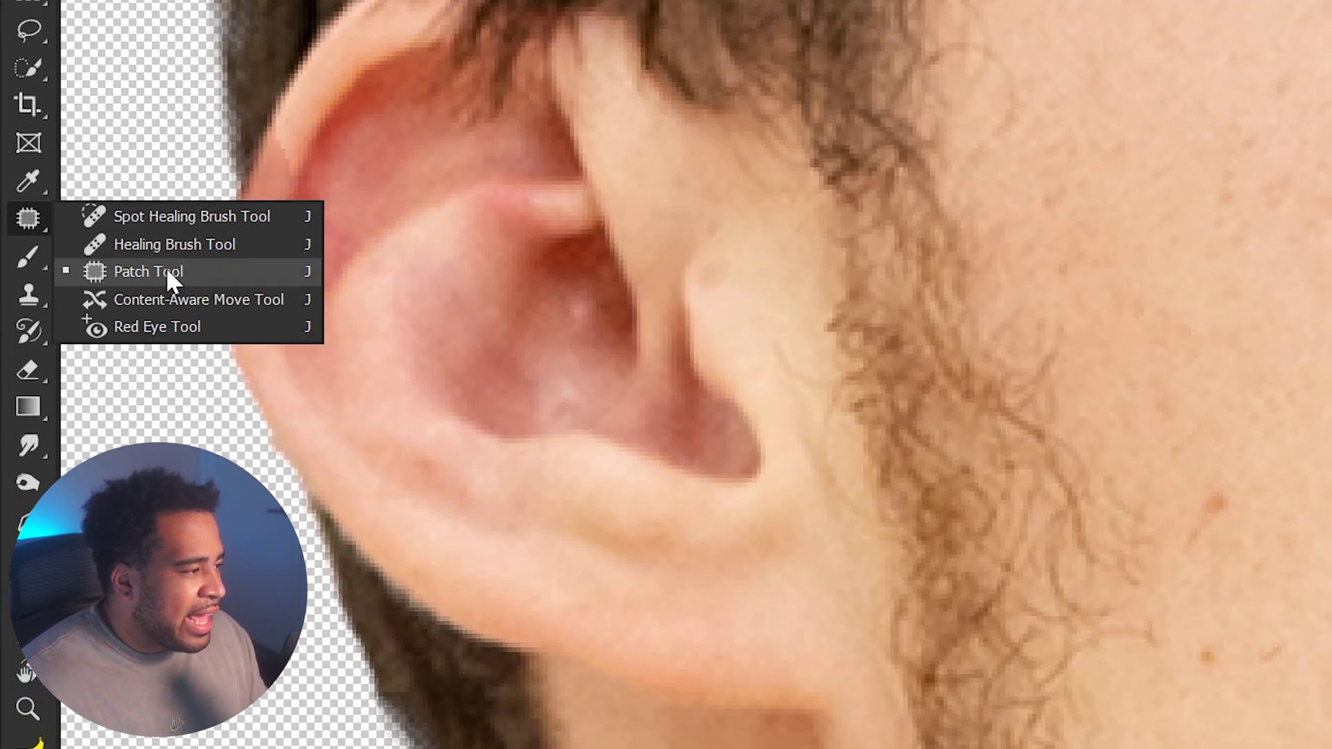
{"action": "left_click", "coordinate": [166, 273]}
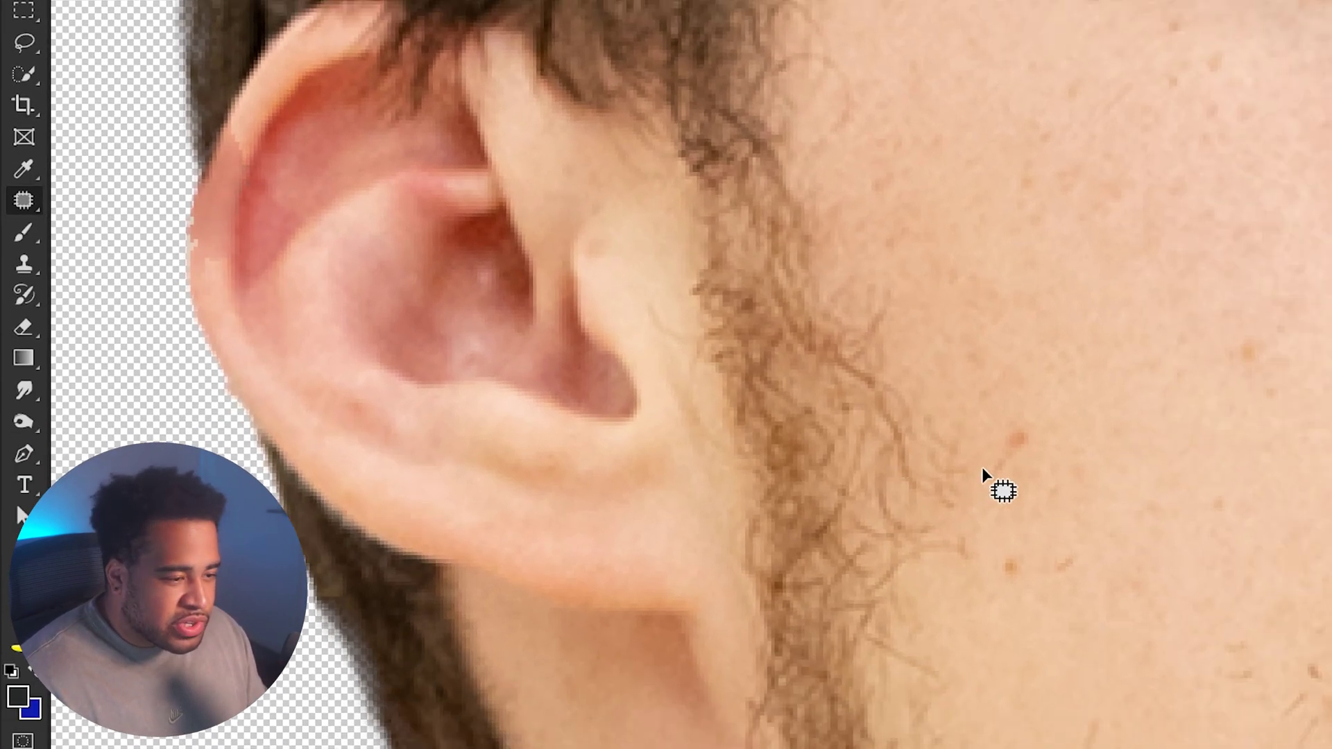
{"action": "scroll", "coordinate": [1252, 615], "scroll_direction": "up", "scroll_amount": 2}
{"action": "left_click_drag", "start_coordinate": [997, 455], "coordinate": [1198, 720]}
{"action": "left_click_drag", "start_coordinate": [1202, 649], "coordinate": [1156, 639]}
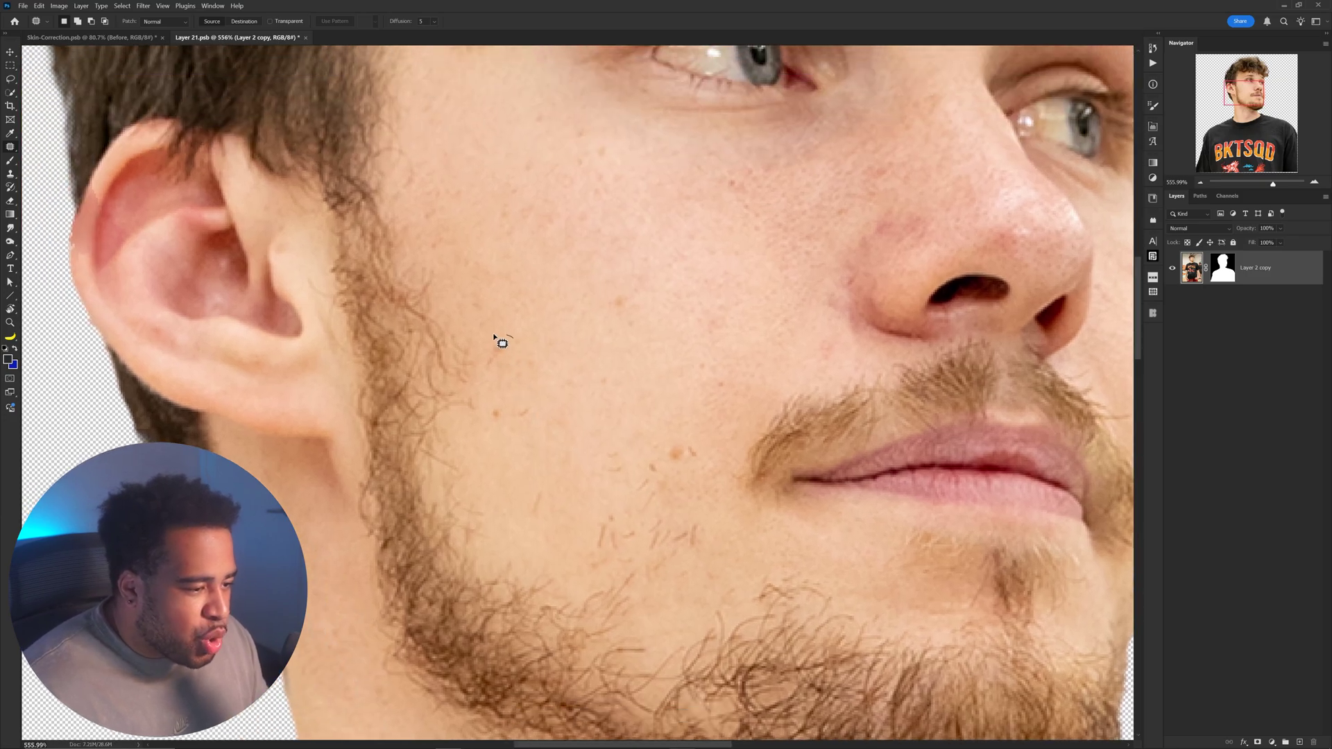
Step: Patch the remaining cheek spots beside the beard and the mole near the moustache with clean skin
{"action": "left_click_drag", "start_coordinate": [517, 350], "coordinate": [521, 291]}
{"action": "key", "text": "ctrl+d"}
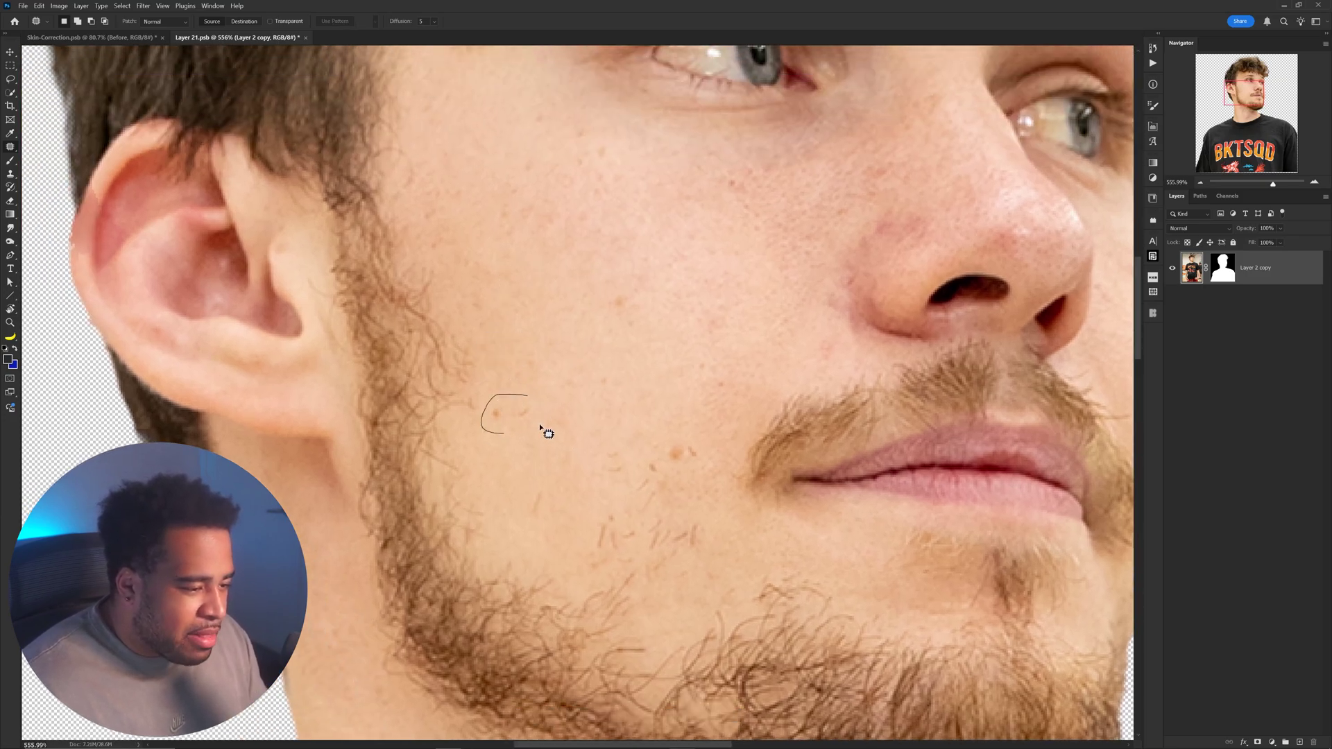
{"action": "key", "text": "ctrl+d"}
{"action": "key", "text": "ctrl+d"}
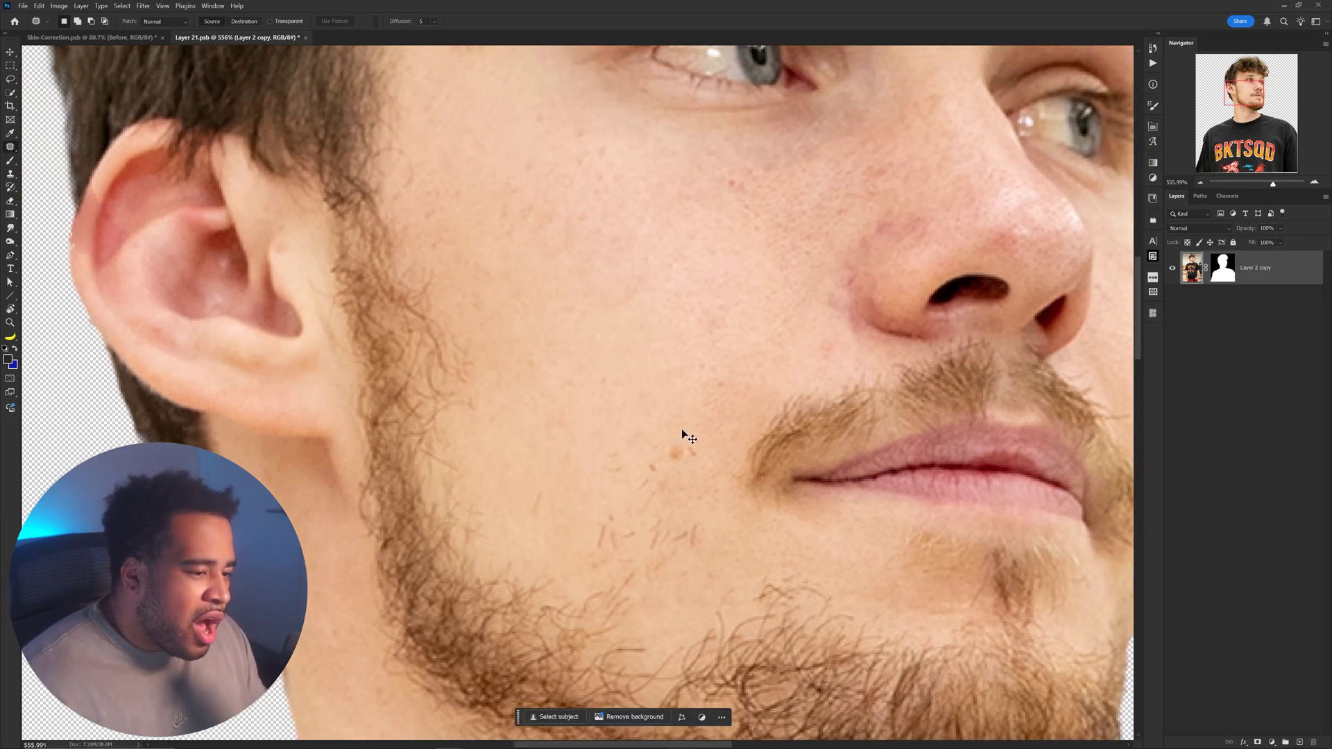
{"action": "scroll", "coordinate": [699, 389], "scroll_direction": "down", "scroll_amount": 2}
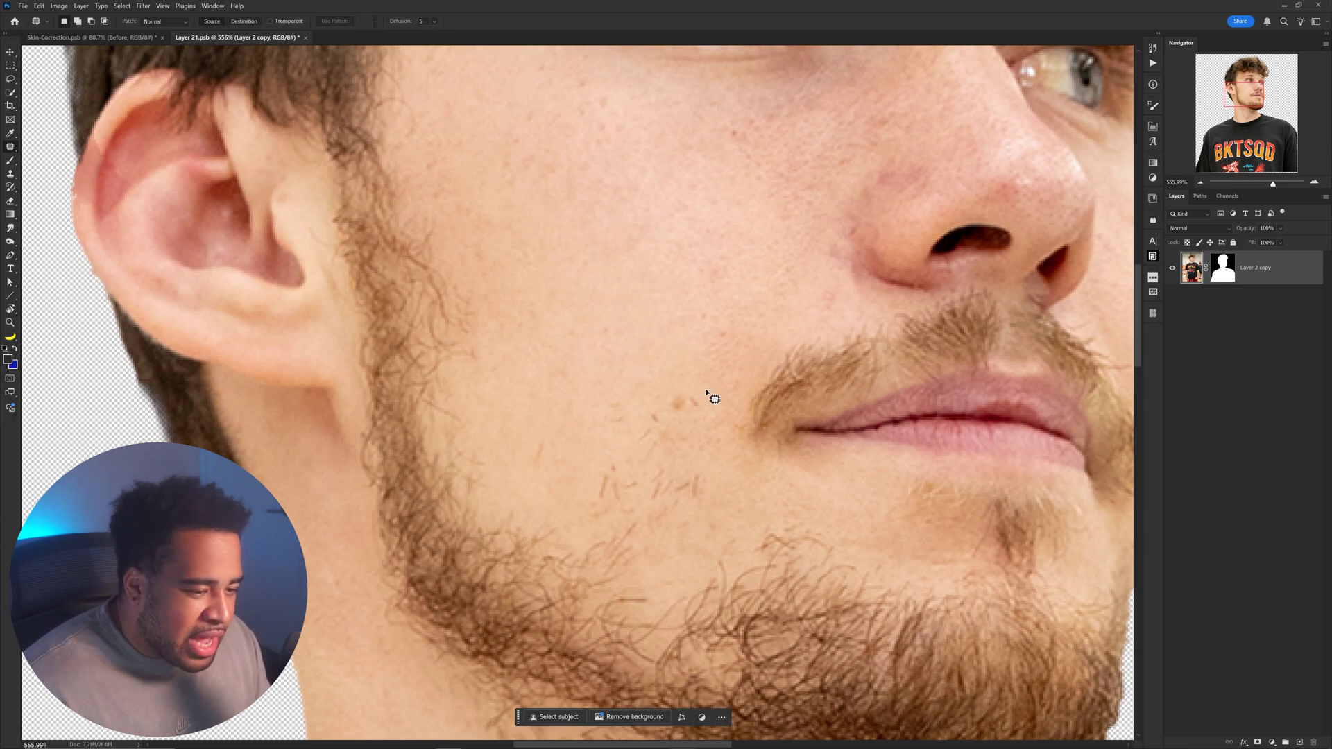
{"action": "mouse_move", "coordinate": [708, 394]}
{"action": "left_mouse_down"}
{"action": "mouse_move", "coordinate": [678, 388]}
{"action": "mouse_move", "coordinate": [662, 406]}
{"action": "mouse_move", "coordinate": [714, 392]}
{"action": "mouse_move", "coordinate": [676, 384]}
{"action": "mouse_move", "coordinate": [627, 270]}
{"action": "mouse_move", "coordinate": [566, 230]}
{"action": "mouse_move", "coordinate": [553, 262]}
{"action": "left_mouse_up"}
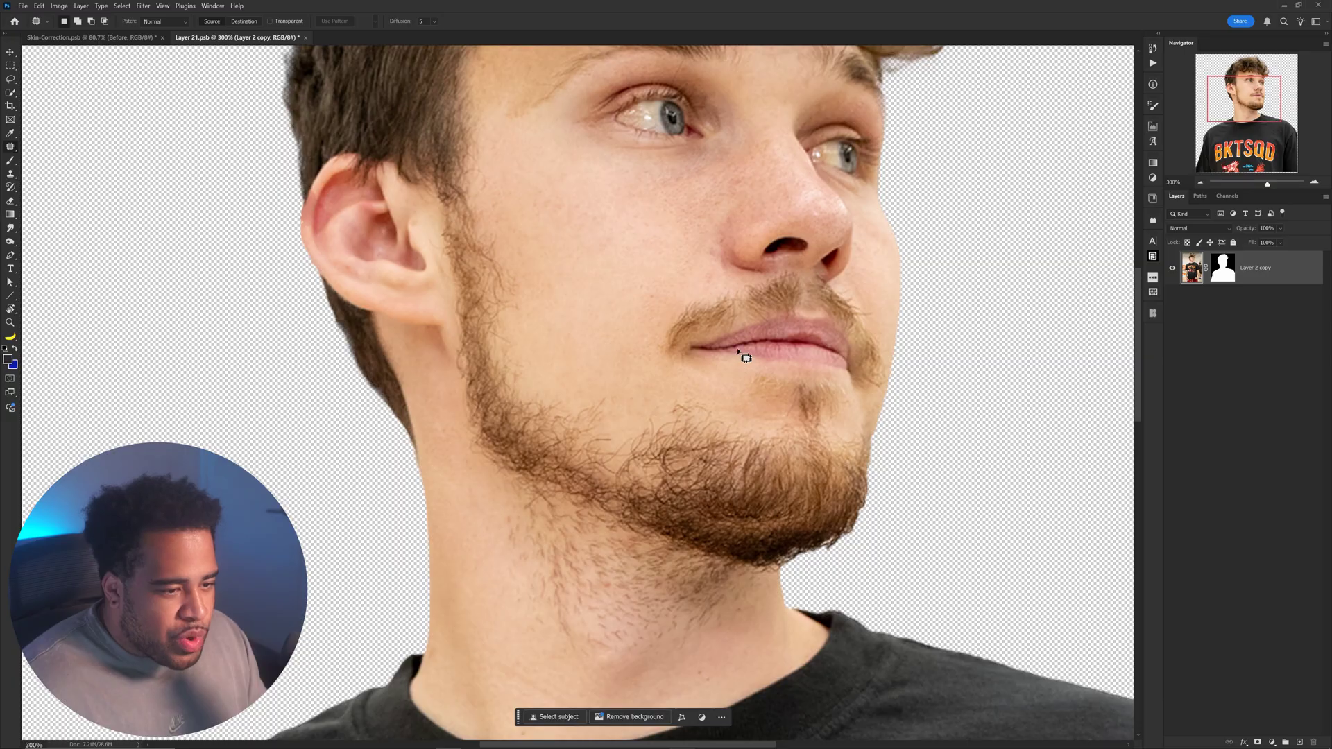
Step: Examine the retouched and sharpened facial skin up close in Skin-Correction.psb
{"action": "scroll", "coordinate": [743, 351], "scroll_direction": "down", "scroll_amount": 2}
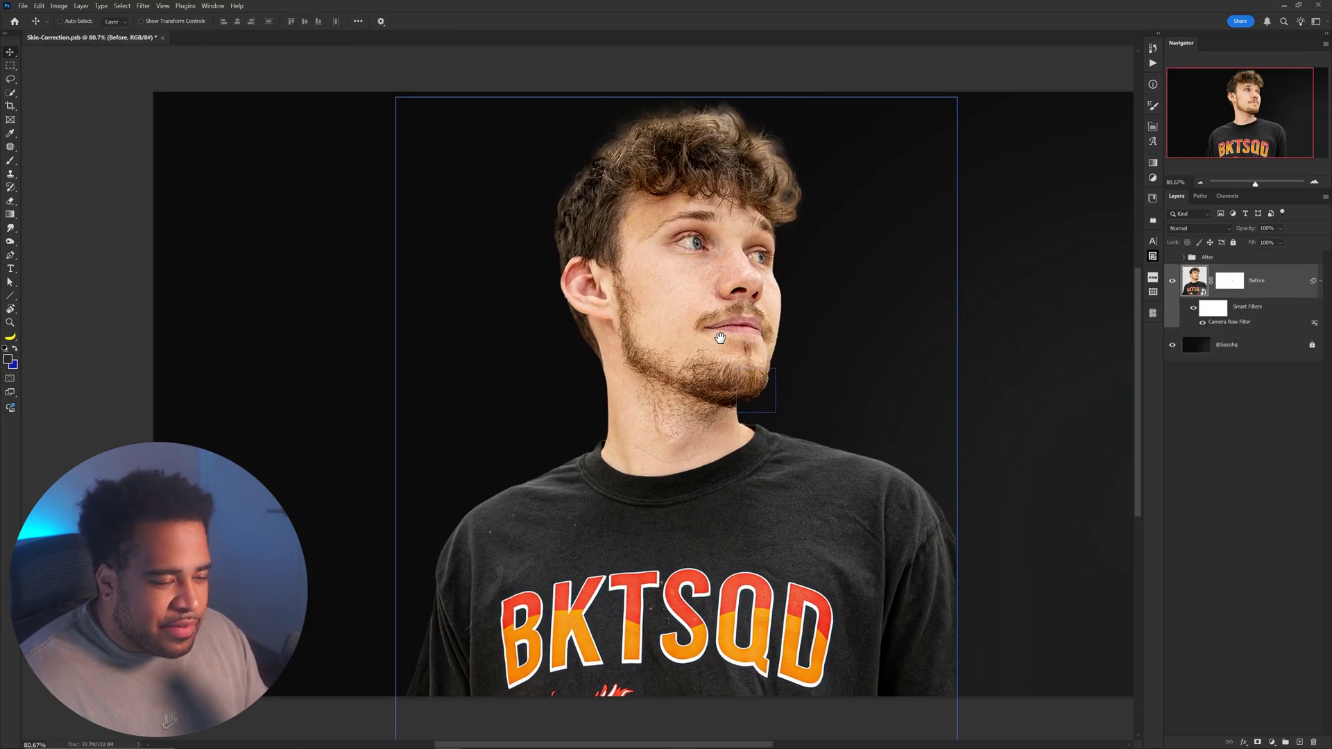
{"action": "scroll", "coordinate": [628, 344], "scroll_direction": "up", "scroll_amount": 2}
{"action": "key", "text": "ctrl+z"}
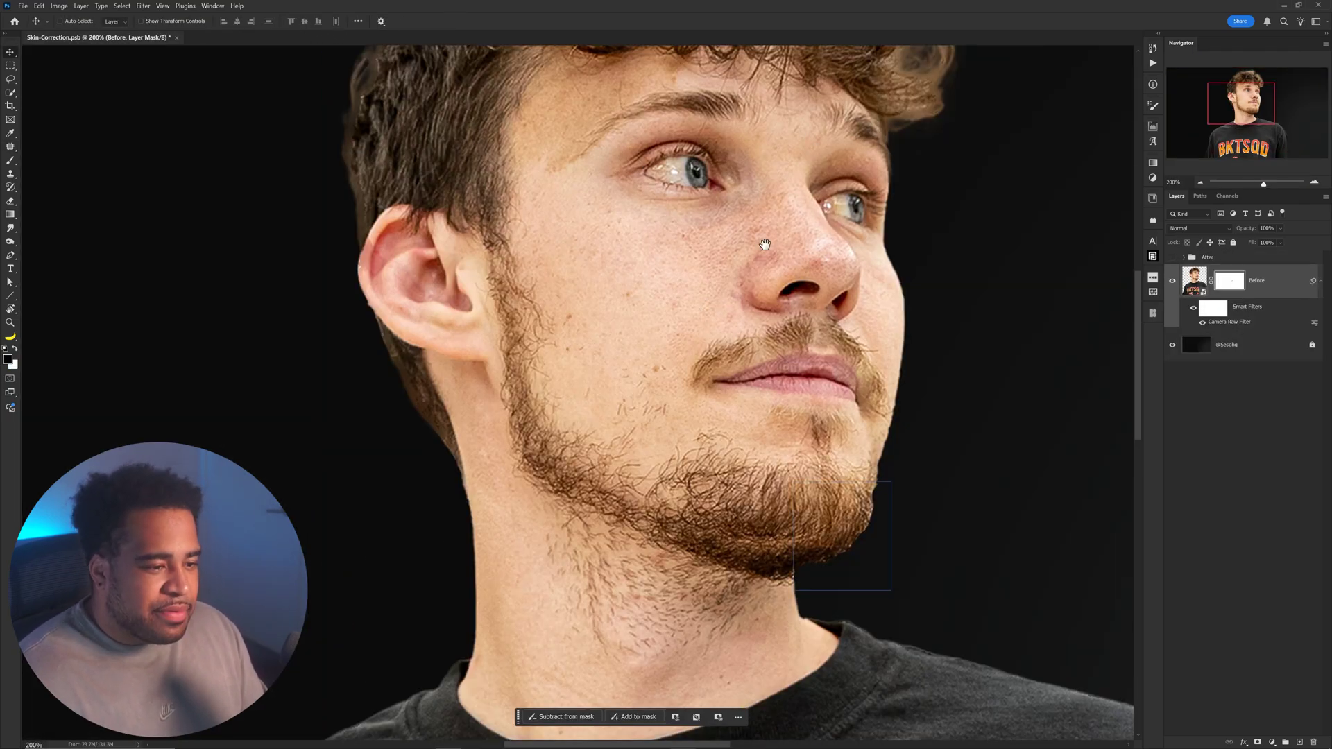
{"action": "left_click_drag", "start_coordinate": [764, 247], "coordinate": [759, 397]}
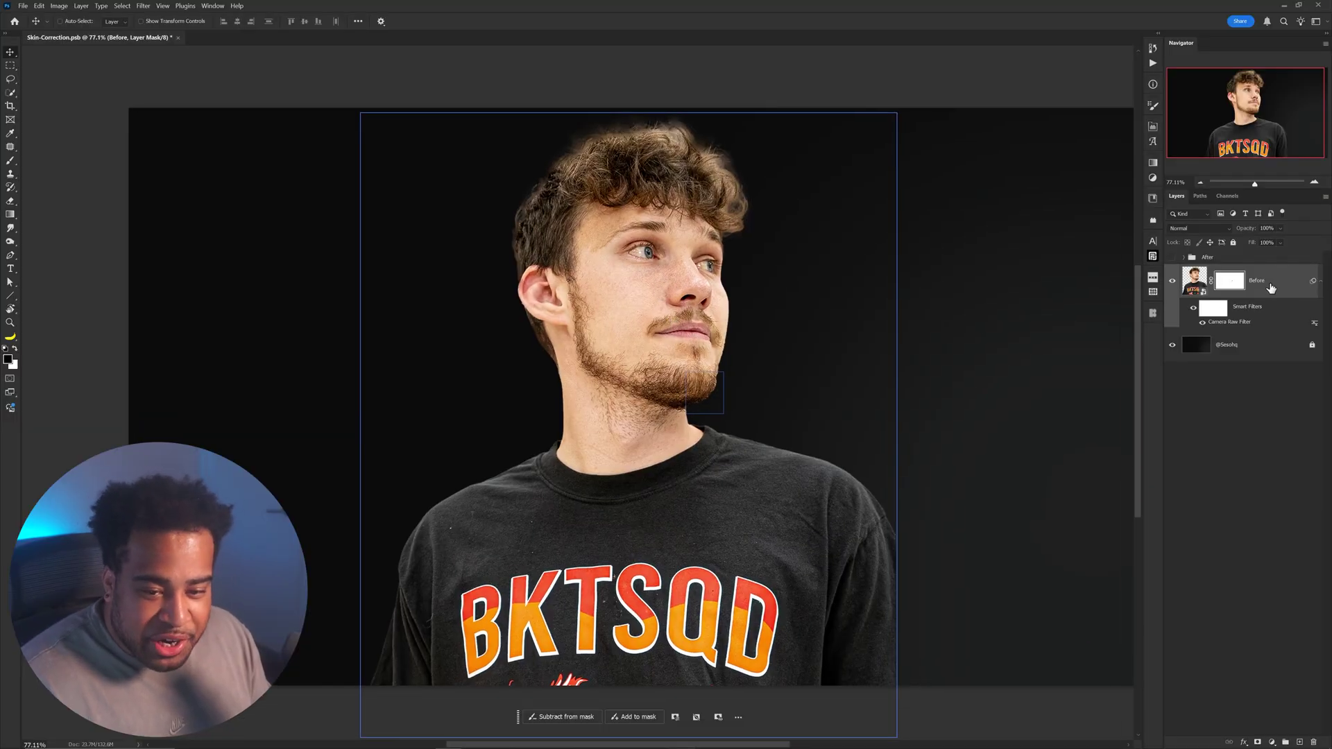
{"action": "left_click", "coordinate": [1195, 281]}
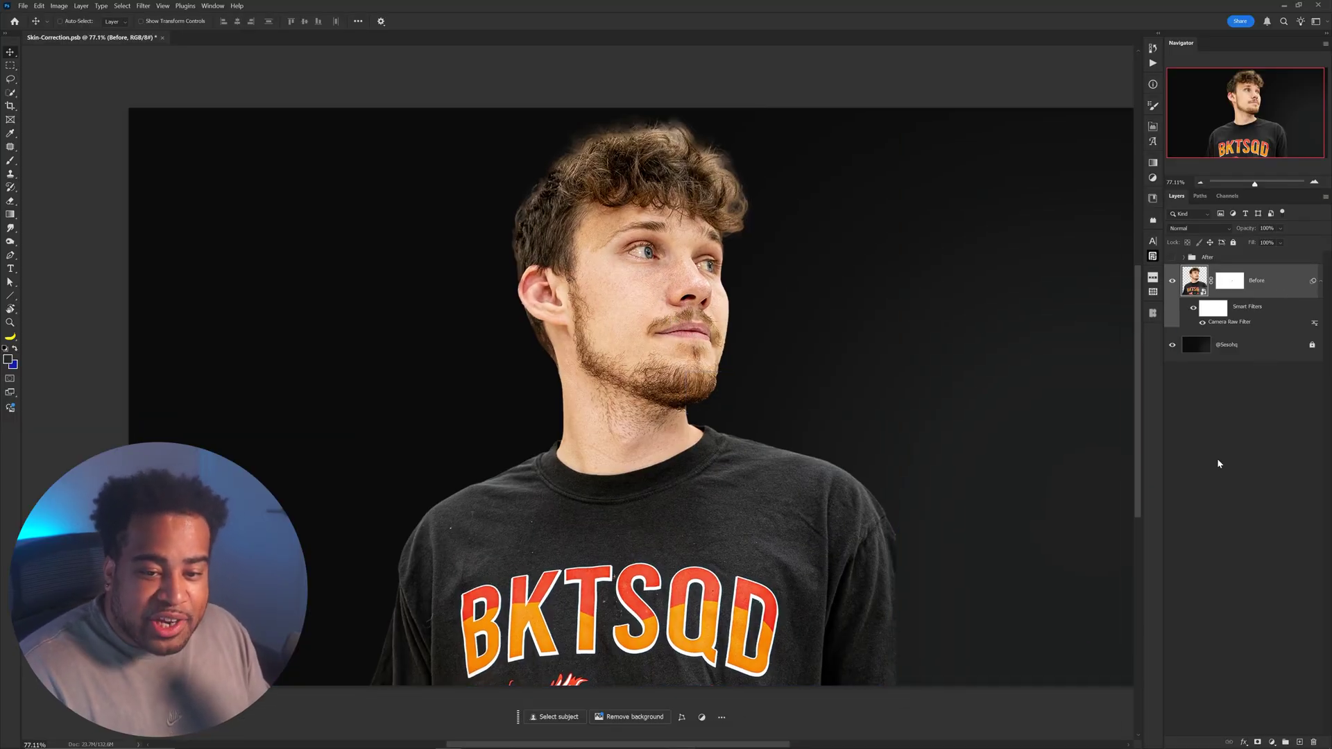
Step: Add an Exposure adjustment layer clipped to the Before layer and lower its exposure to darken the portrait
{"action": "left_click", "coordinate": [1272, 742]}
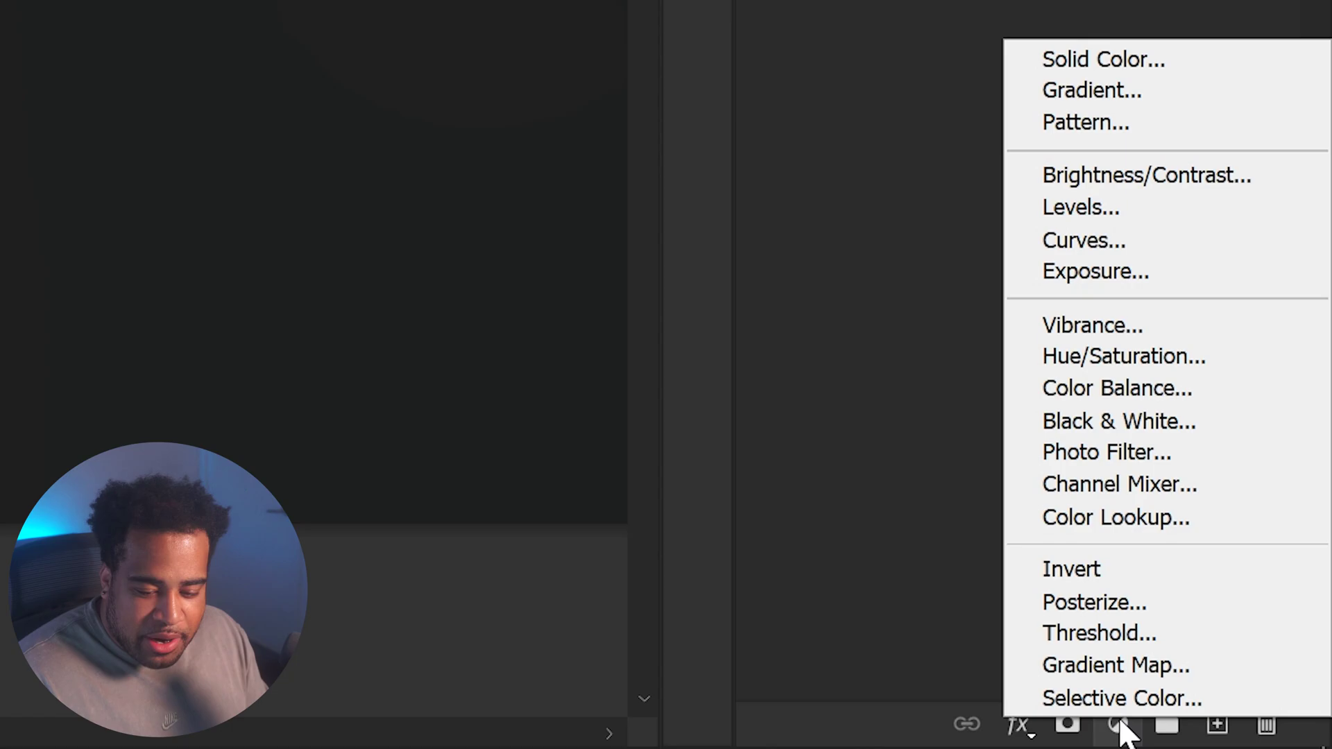
{"action": "left_click", "coordinate": [1121, 277]}
{"action": "left_click", "coordinate": [1211, 297], "text": "alt"}
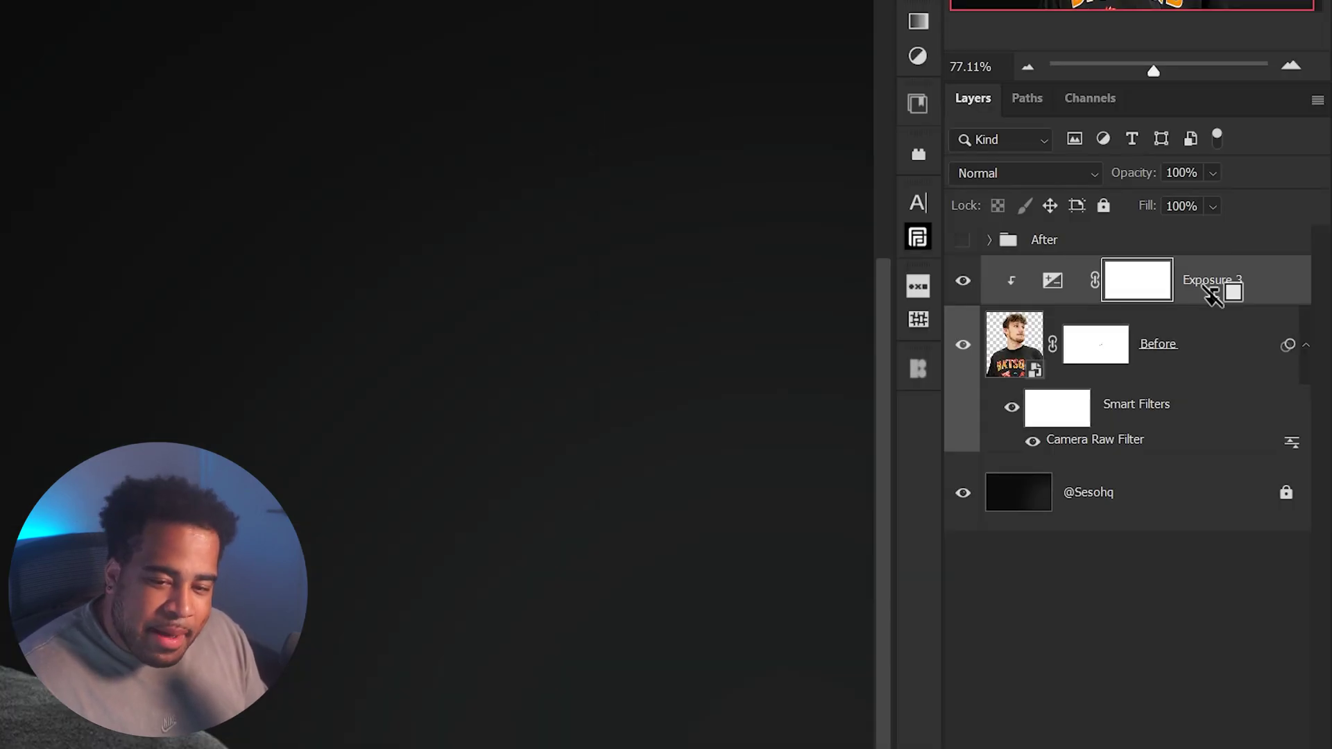
{"action": "left_click", "coordinate": [1183, 337]}
{"action": "left_click", "coordinate": [1055, 281]}
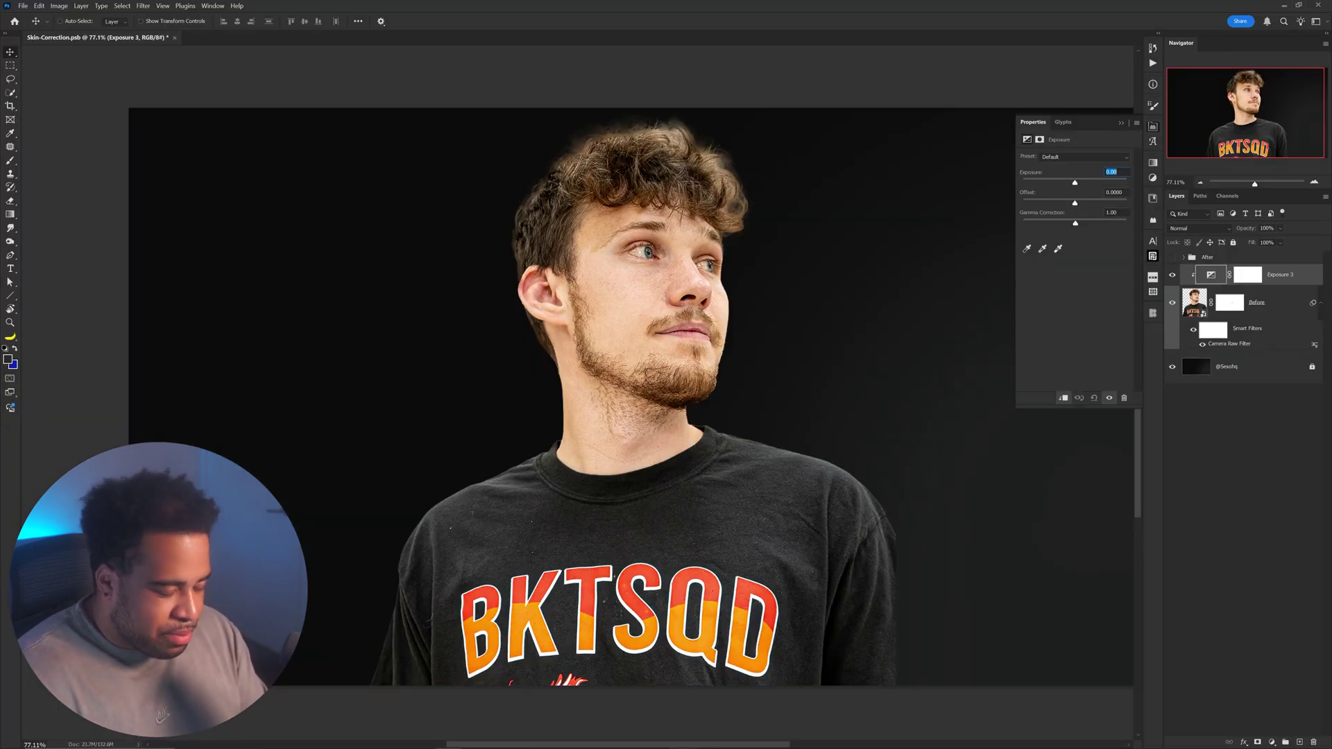
{"action": "left_click_drag", "start_coordinate": [1075, 184], "coordinate": [1067, 183]}
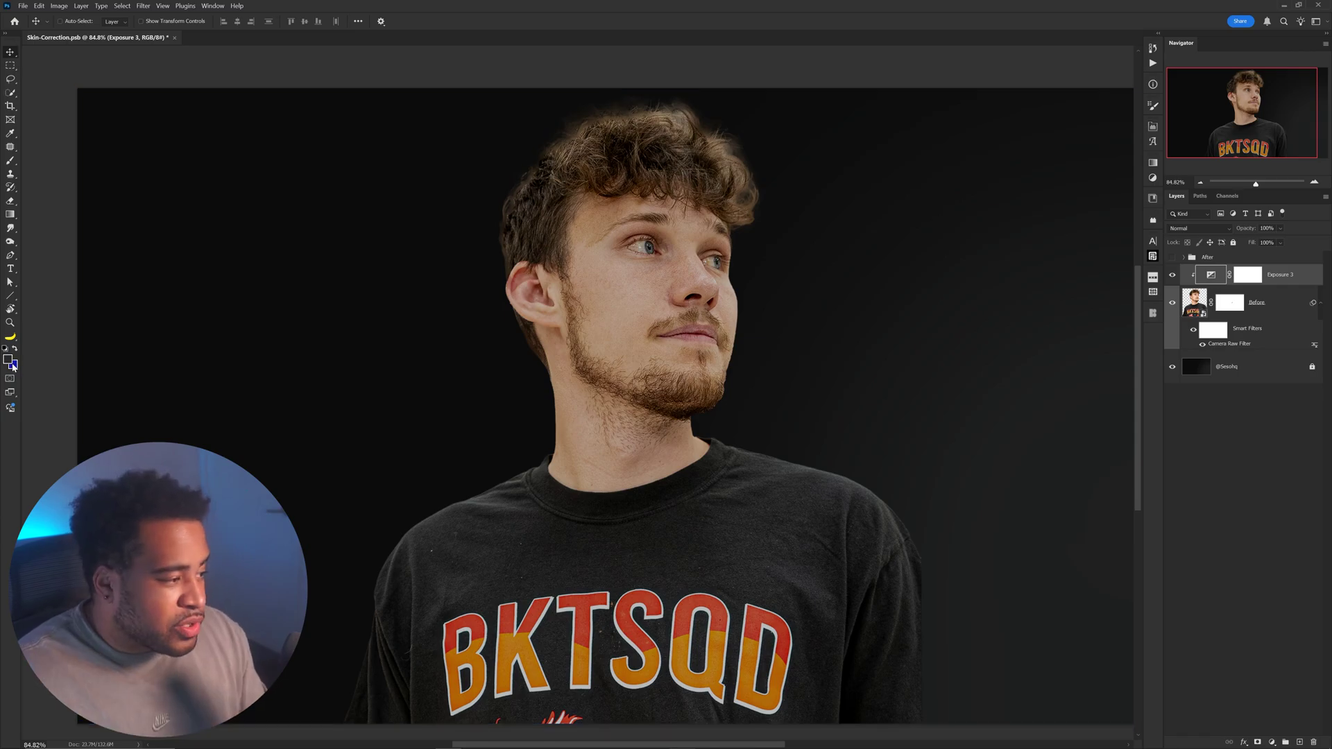
Step: Invert the Exposure layer's mask to black and paint white on it over the cheek and eye area with a large soft brush
{"action": "left_click", "coordinate": [1248, 276]}
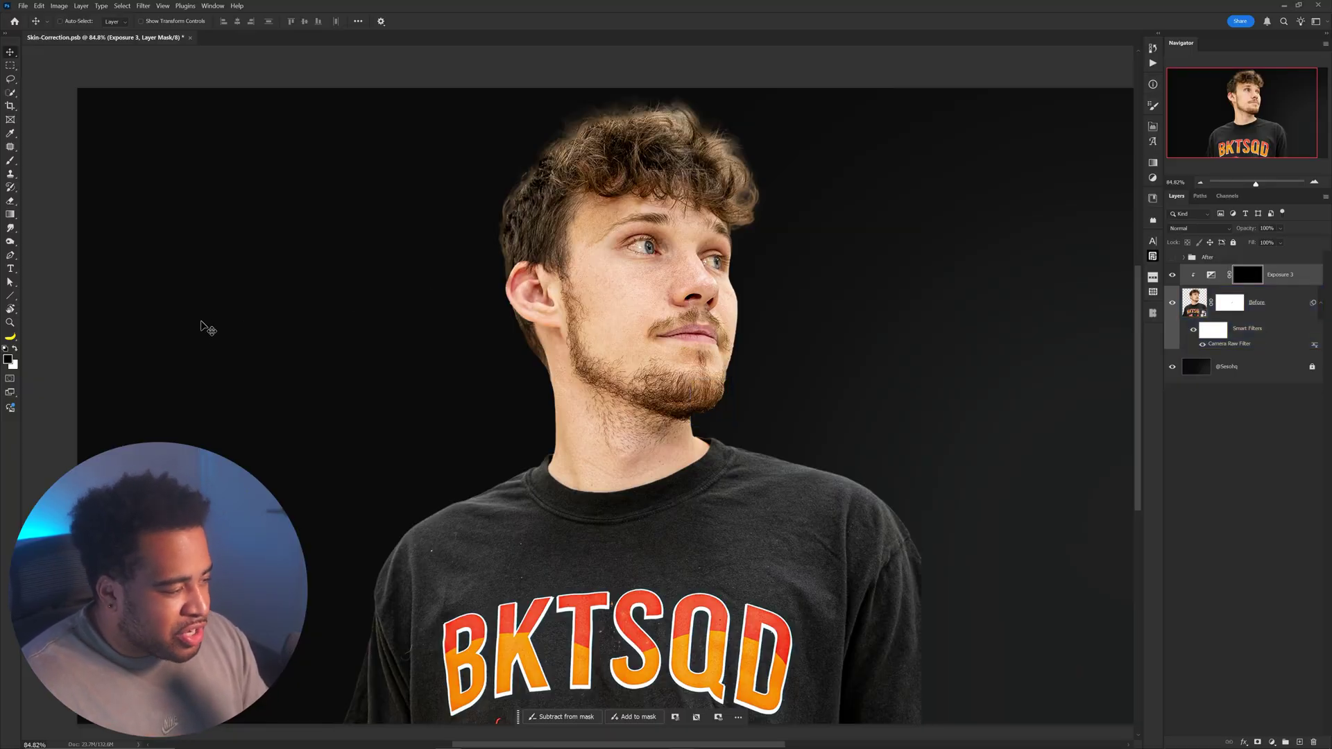
{"action": "key", "text": "b"}
{"action": "mouse_move", "coordinate": [389, 304]}
{"action": "left_mouse_down"}
{"action": "mouse_move", "coordinate": [490, 332]}
{"action": "mouse_move", "coordinate": [446, 327]}
{"action": "left_mouse_up"}
{"action": "mouse_move", "coordinate": [418, 233]}
{"action": "left_mouse_down"}
{"action": "mouse_move", "coordinate": [336, 281]}
{"action": "mouse_move", "coordinate": [416, 229]}
{"action": "left_mouse_up"}
{"action": "left_click_drag", "start_coordinate": [497, 336], "coordinate": [472, 201]}
{"action": "left_click_drag", "start_coordinate": [597, 278], "coordinate": [560, 275]}
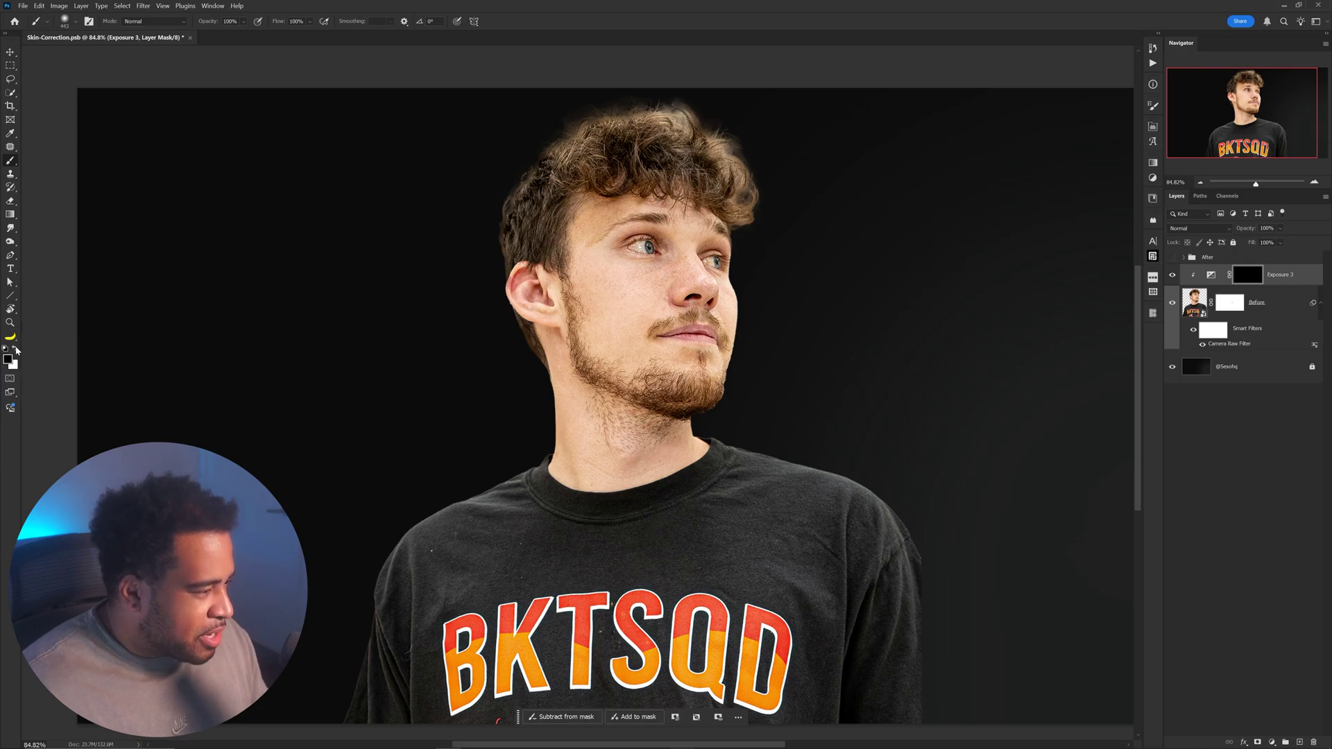
{"action": "scroll", "coordinate": [614, 264], "scroll_direction": "up", "scroll_amount": 3}
{"action": "scroll", "coordinate": [609, 268], "scroll_direction": "down", "scroll_amount": 2}
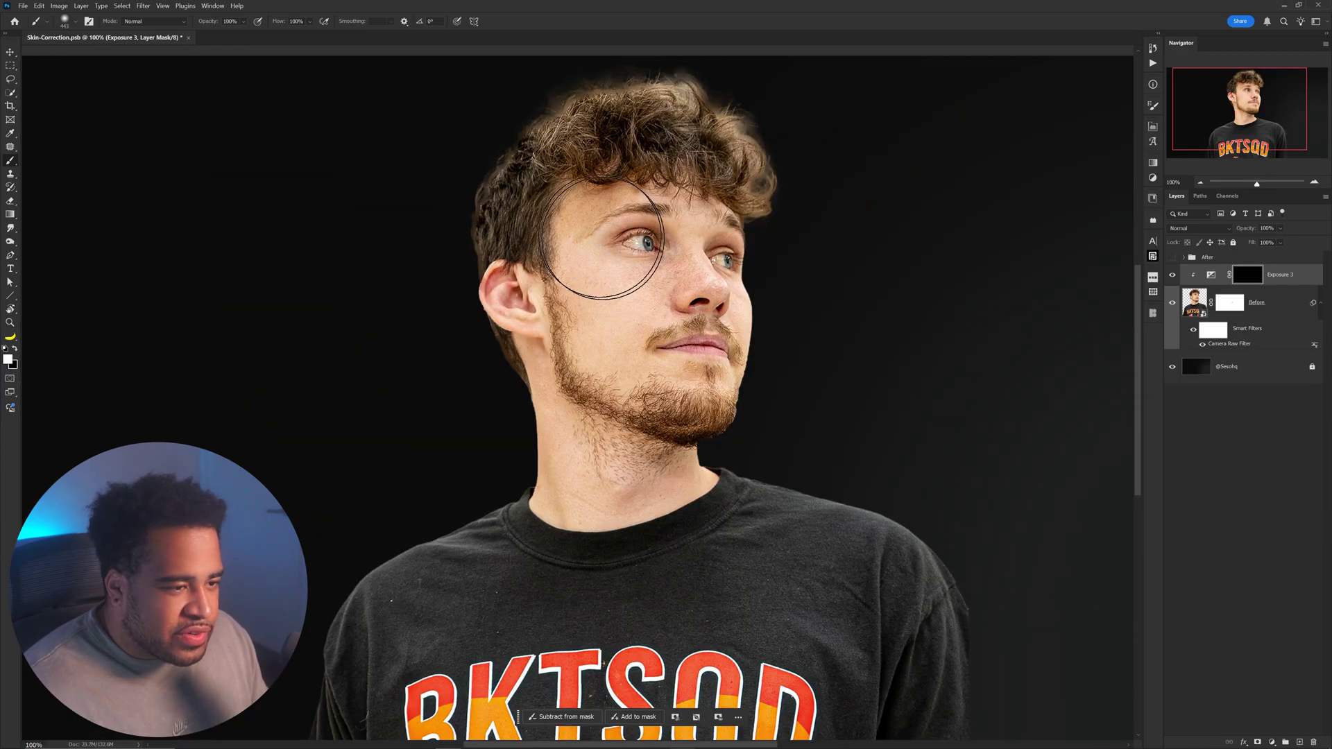
{"action": "mouse_move", "coordinate": [598, 297]}
{"action": "left_mouse_down"}
{"action": "mouse_move", "coordinate": [740, 290]}
{"action": "mouse_move", "coordinate": [591, 252]}
{"action": "left_mouse_up"}
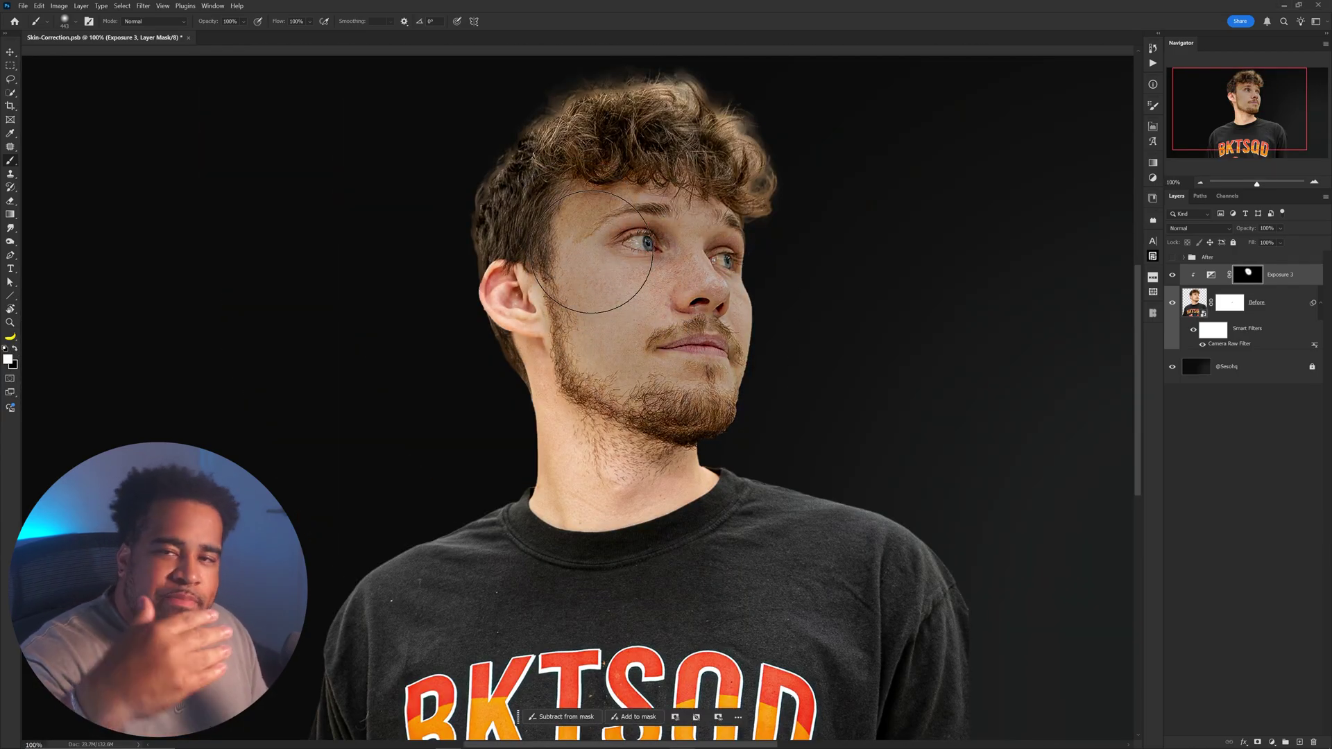
Step: Undo the heavy stroke on the Exposure mask and set the brush opacity to 8%
{"action": "key", "text": "ctrl+z"}
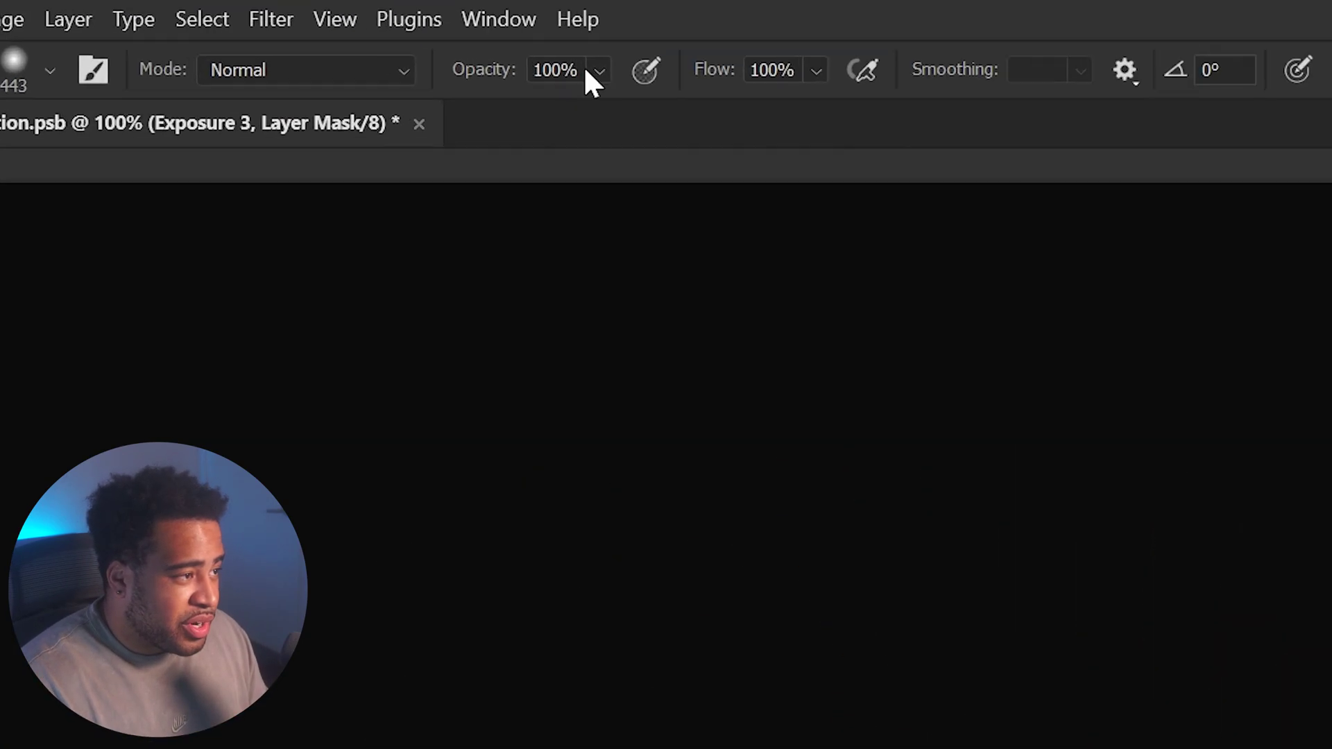
{"action": "left_click", "coordinate": [244, 22]}
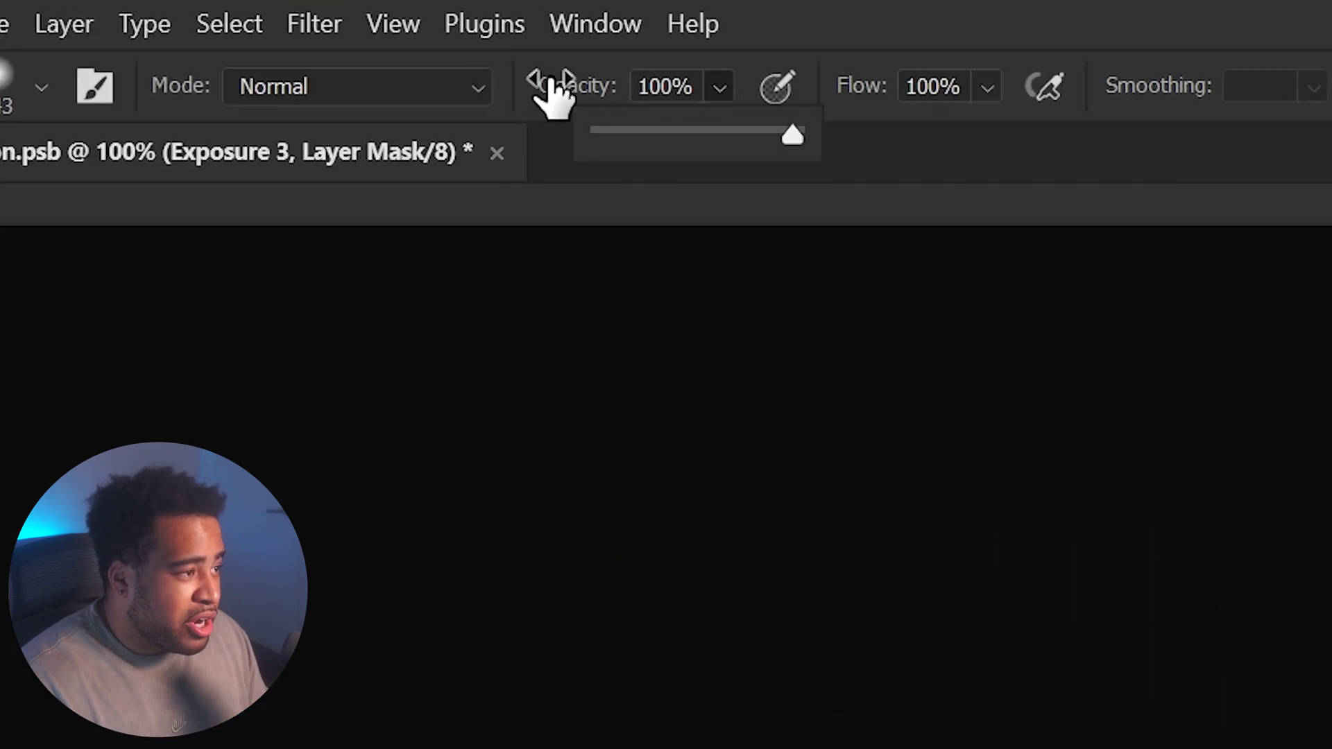
{"action": "left_click", "coordinate": [202, 20]}
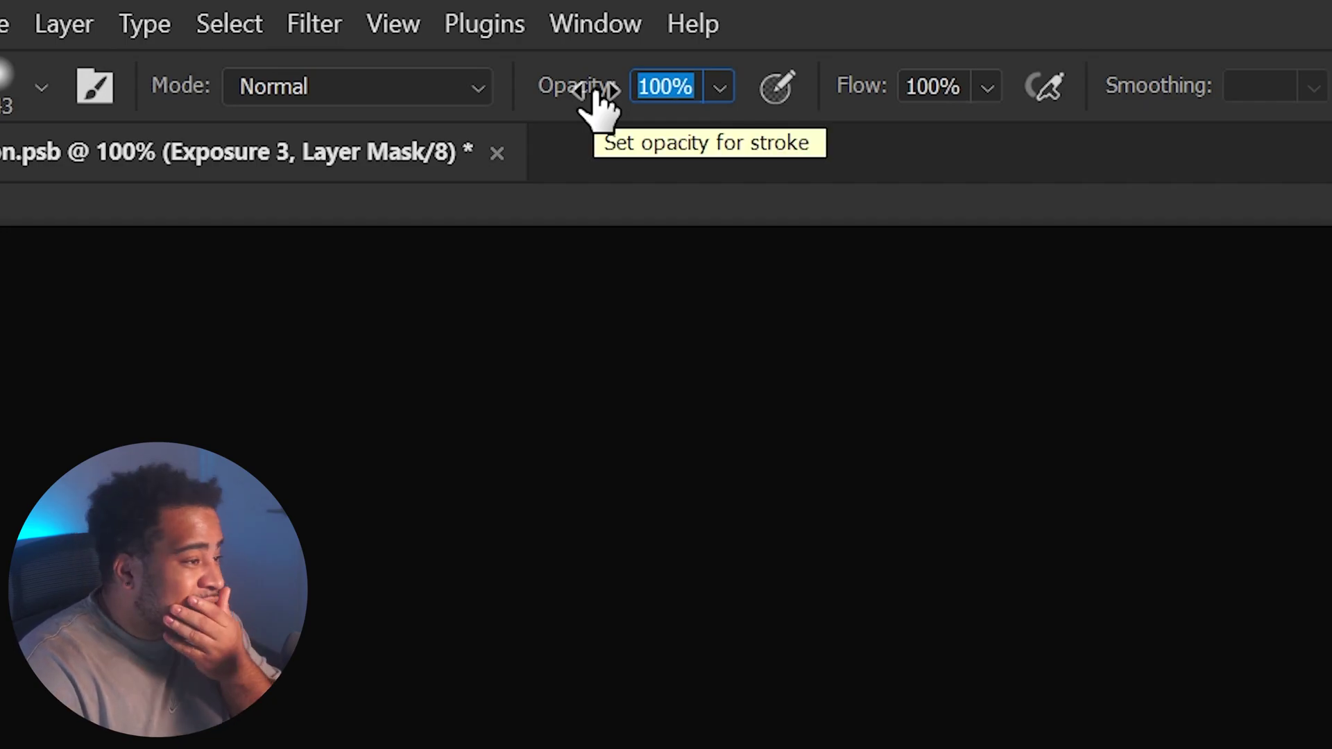
{"action": "type", "text": "8"}
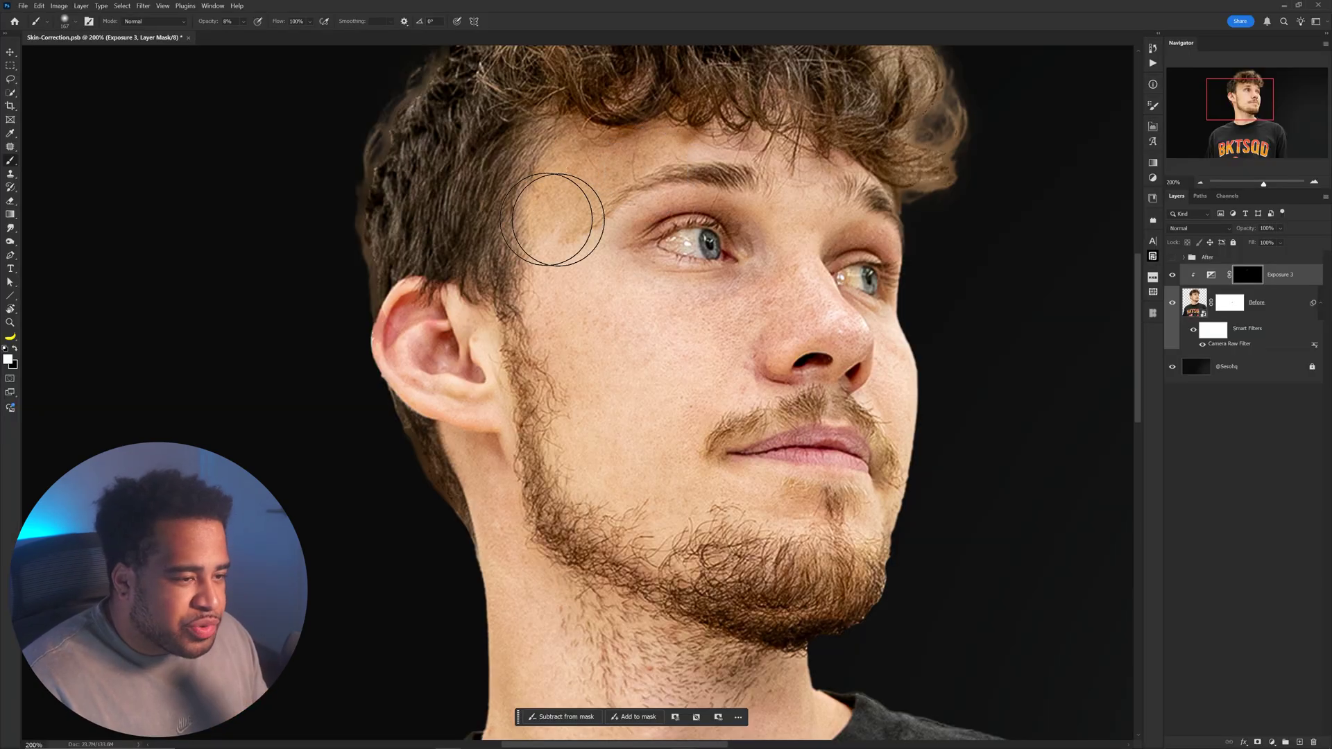
Step: Paint white on the Exposure 3 mask over the temple, jawline, beard and chin to build up soft facial shadows
{"action": "mouse_move", "coordinate": [555, 239]}
{"action": "left_mouse_down"}
{"action": "mouse_move", "coordinate": [575, 210]}
{"action": "mouse_move", "coordinate": [577, 366]}
{"action": "mouse_move", "coordinate": [558, 220]}
{"action": "mouse_move", "coordinate": [563, 392]}
{"action": "mouse_move", "coordinate": [549, 208]}
{"action": "mouse_move", "coordinate": [543, 314]}
{"action": "mouse_move", "coordinate": [584, 238]}
{"action": "left_mouse_up"}
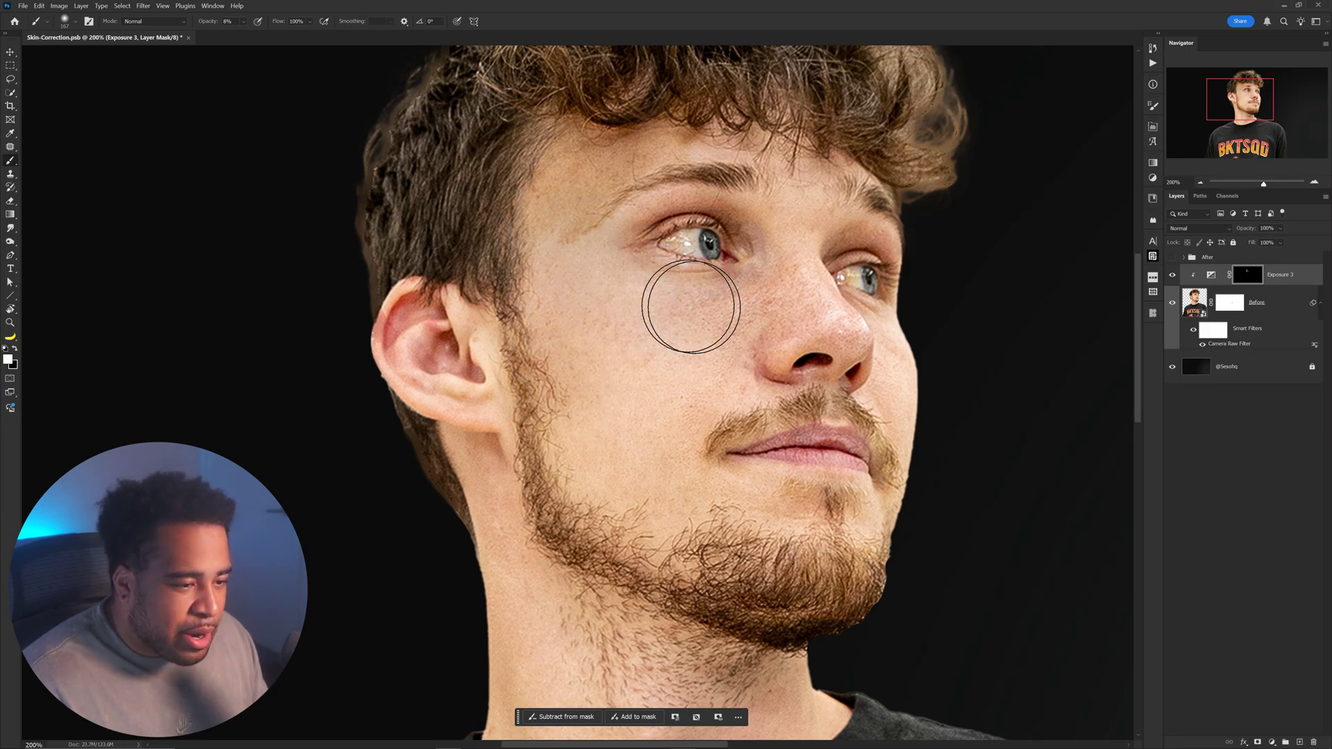
{"action": "scroll", "coordinate": [776, 317], "scroll_direction": "down", "scroll_amount": 2}
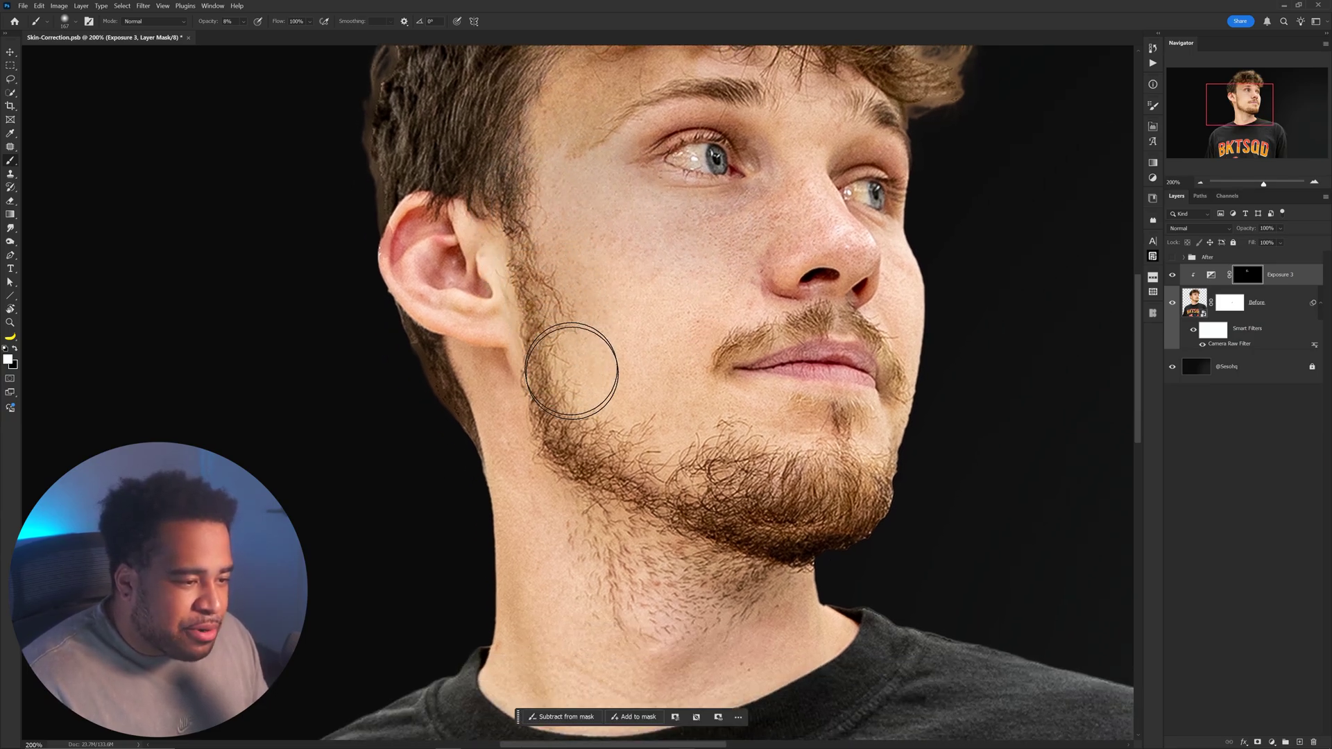
{"action": "left_click_drag", "start_coordinate": [579, 357], "coordinate": [560, 273]}
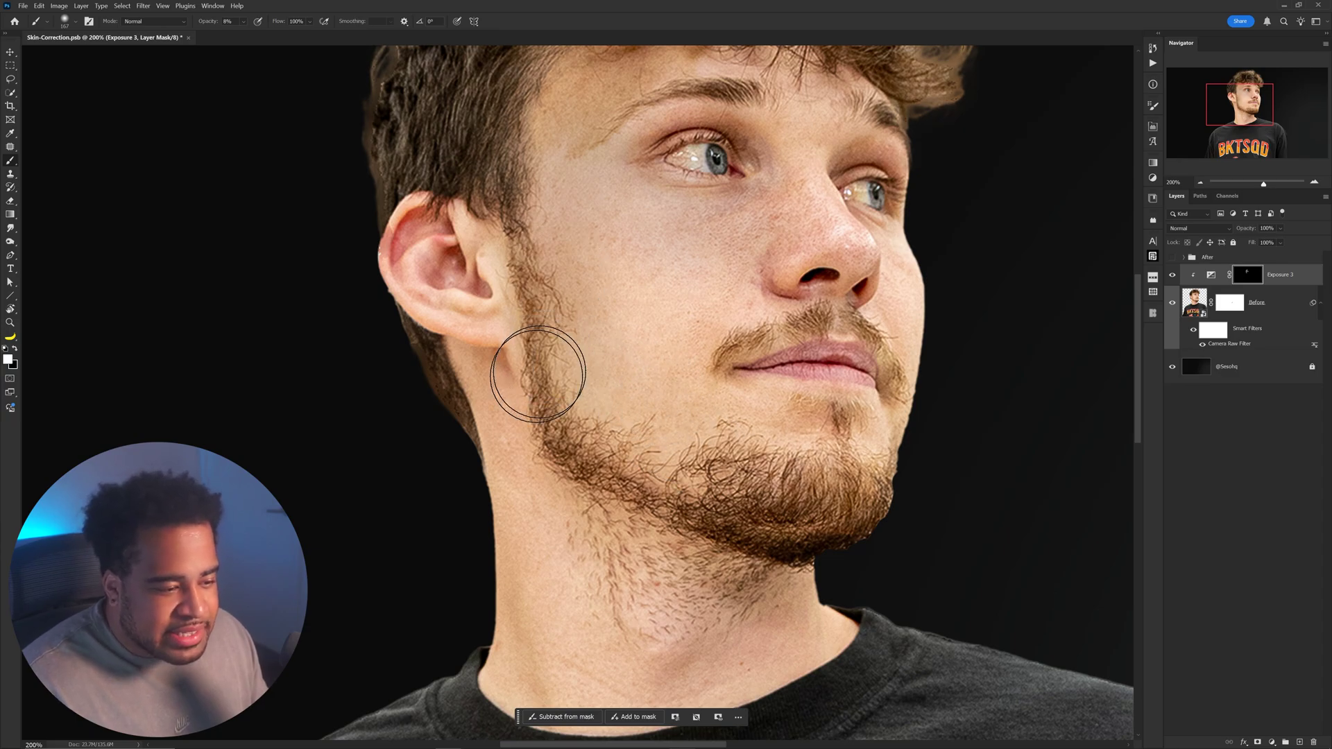
{"action": "mouse_move", "coordinate": [538, 374]}
{"action": "left_mouse_down"}
{"action": "mouse_move", "coordinate": [613, 532]}
{"action": "mouse_move", "coordinate": [705, 520]}
{"action": "left_mouse_up"}
{"action": "scroll", "coordinate": [716, 537], "scroll_direction": "down", "scroll_amount": 2}
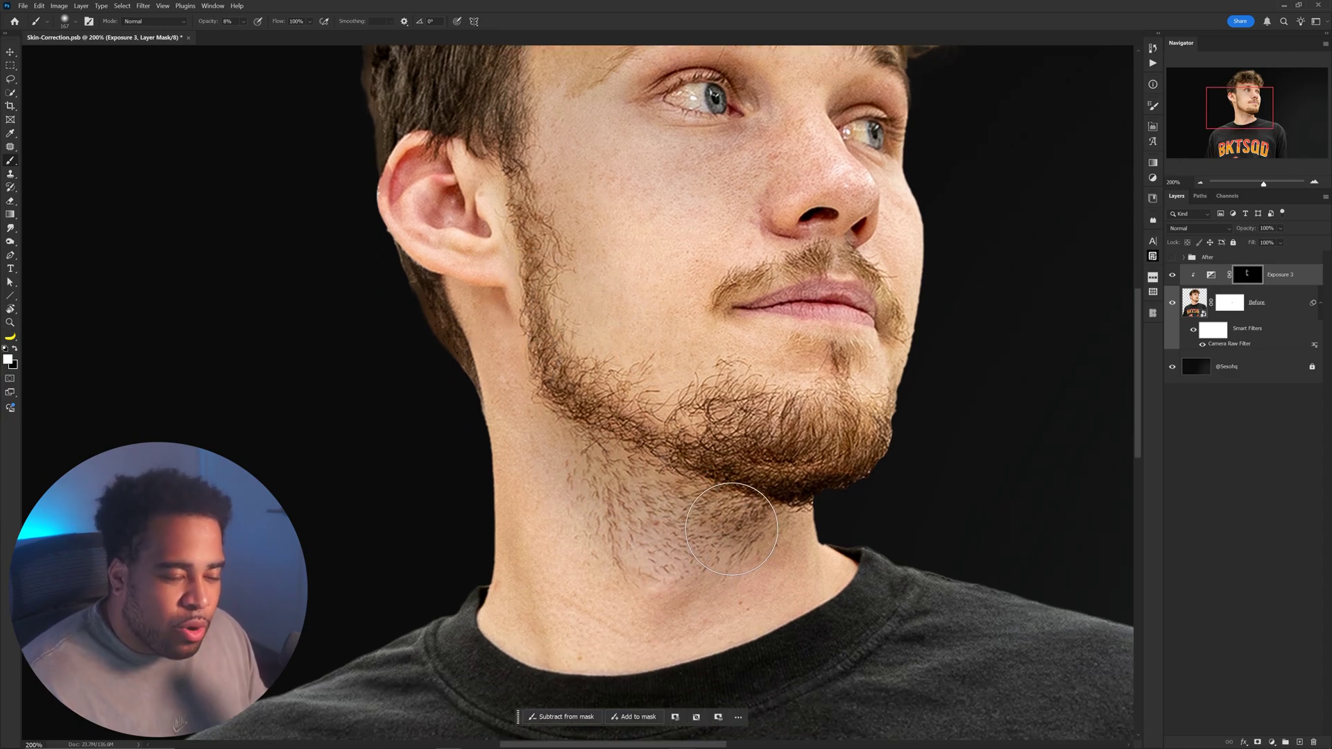
{"action": "mouse_move", "coordinate": [814, 329]}
{"action": "left_mouse_down"}
{"action": "mouse_move", "coordinate": [855, 455]}
{"action": "mouse_move", "coordinate": [753, 343]}
{"action": "left_mouse_up"}
Step: Extend the Exposure 3 mask painting over the shirt's shoulders and folds to deepen their shadows
{"action": "scroll", "coordinate": [798, 312], "scroll_direction": "down", "scroll_amount": 2}
{"action": "scroll", "coordinate": [628, 404], "scroll_direction": "up", "scroll_amount": 1}
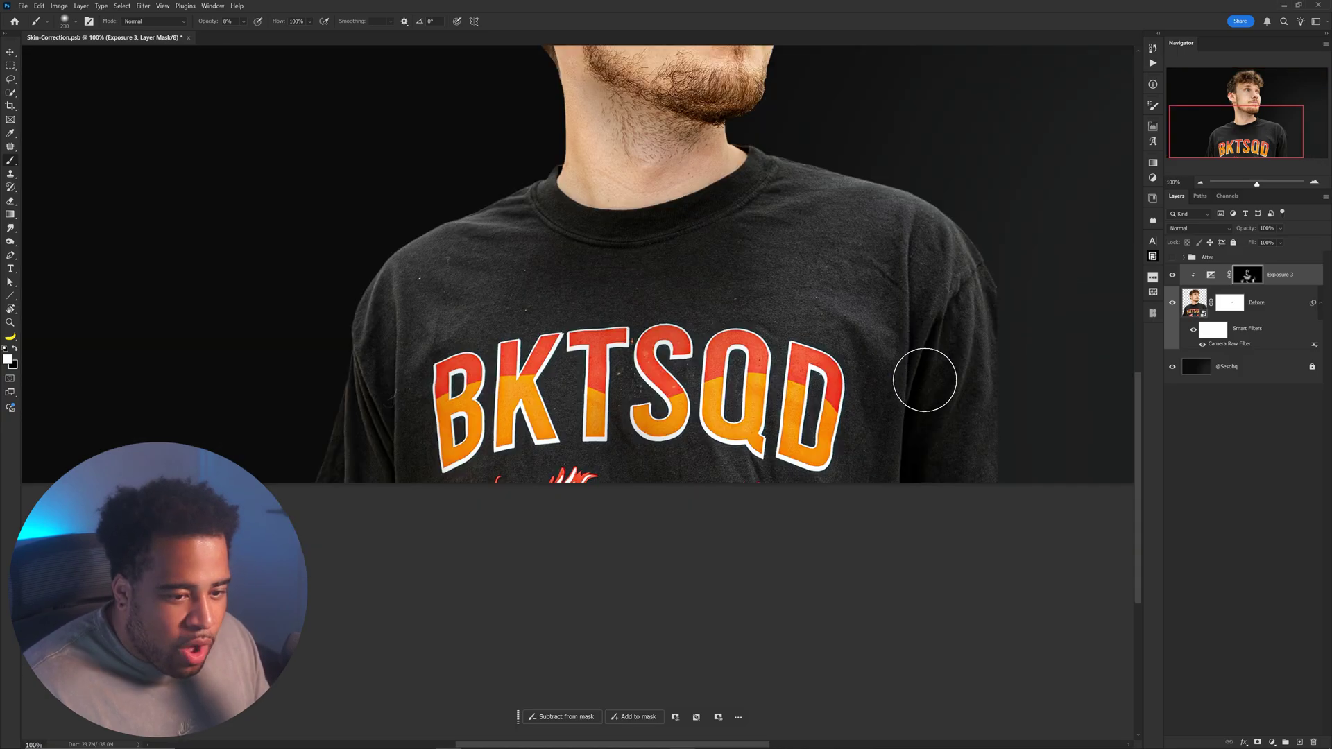
{"action": "left_click_drag", "start_coordinate": [839, 121], "coordinate": [845, 381]}
{"action": "scroll", "coordinate": [750, 305], "scroll_direction": "down", "scroll_amount": 2}
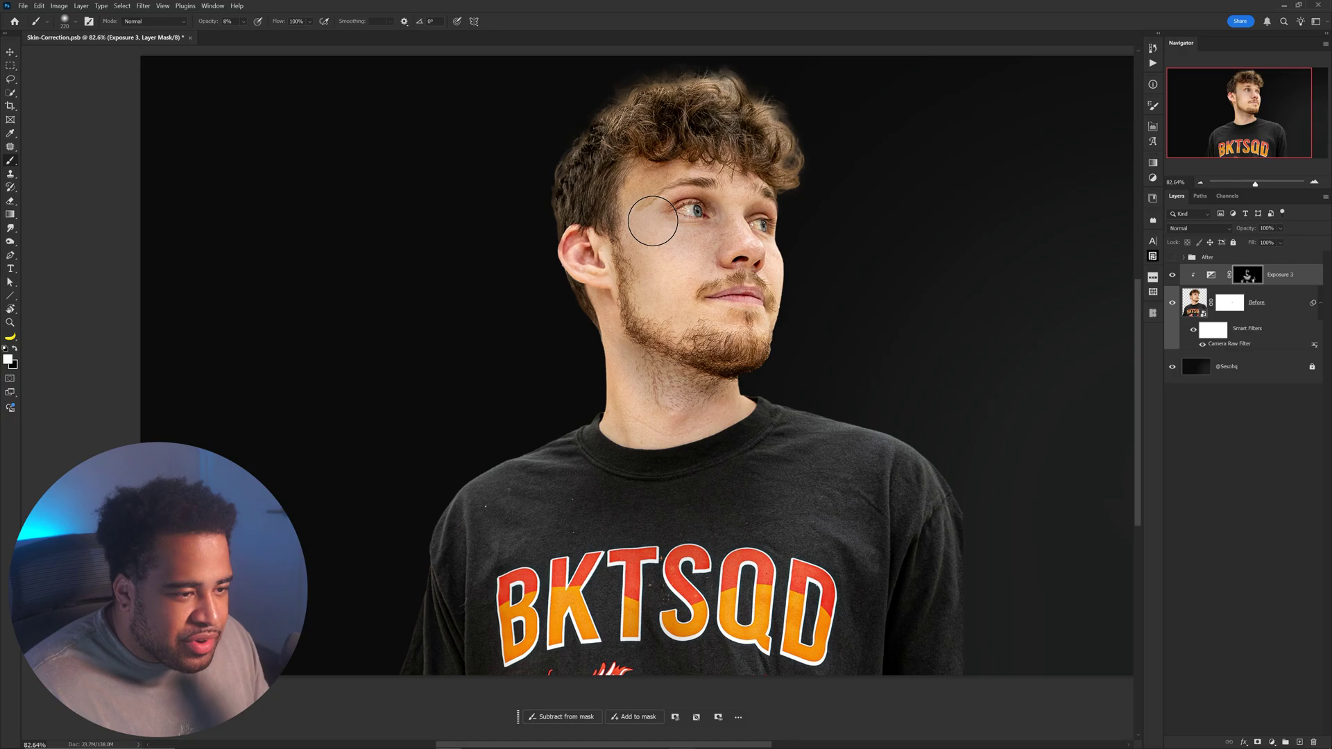
Step: Toggle the Exposure 3 layer's visibility to compare the portrait with and without the painted shading
{"action": "scroll", "coordinate": [643, 199], "scroll_direction": "down", "scroll_amount": 1}
{"action": "key", "text": "v"}
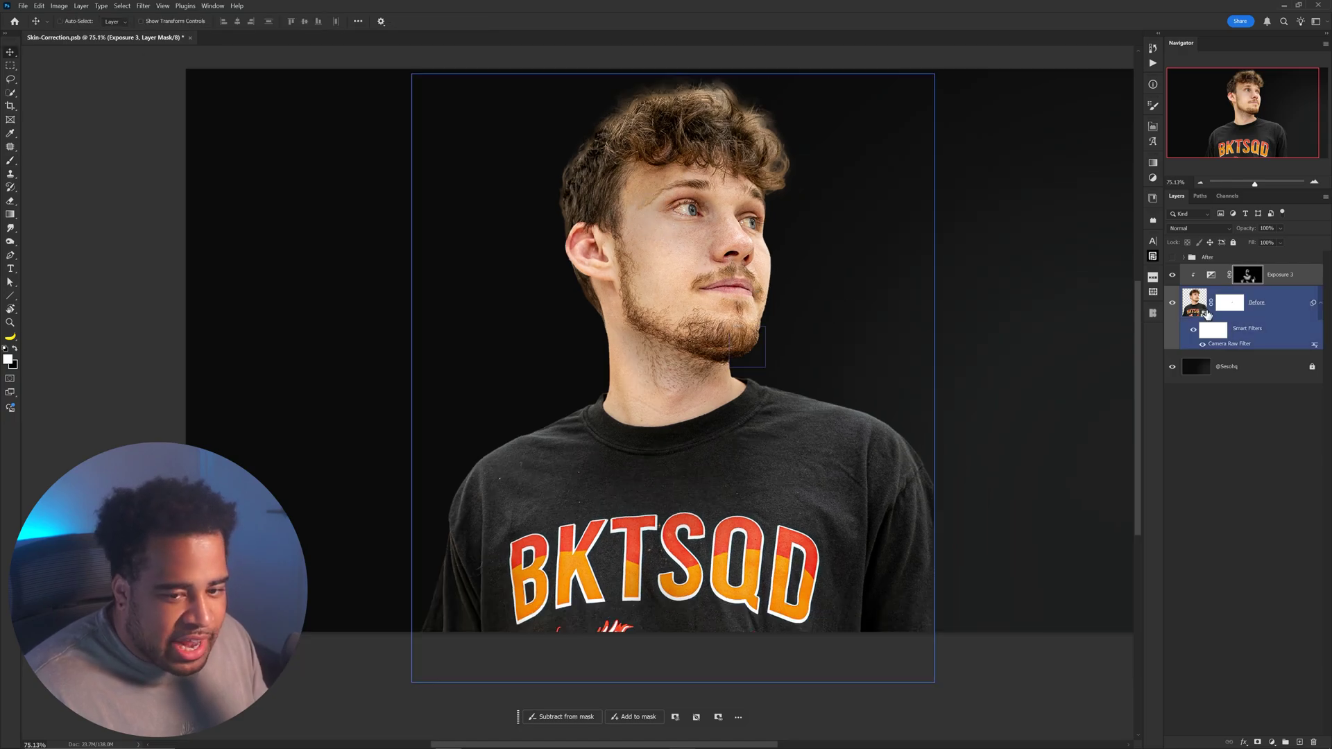
{"action": "left_click", "coordinate": [1171, 275]}
{"action": "left_click", "coordinate": [1171, 275]}
{"action": "left_click", "coordinate": [1171, 275]}
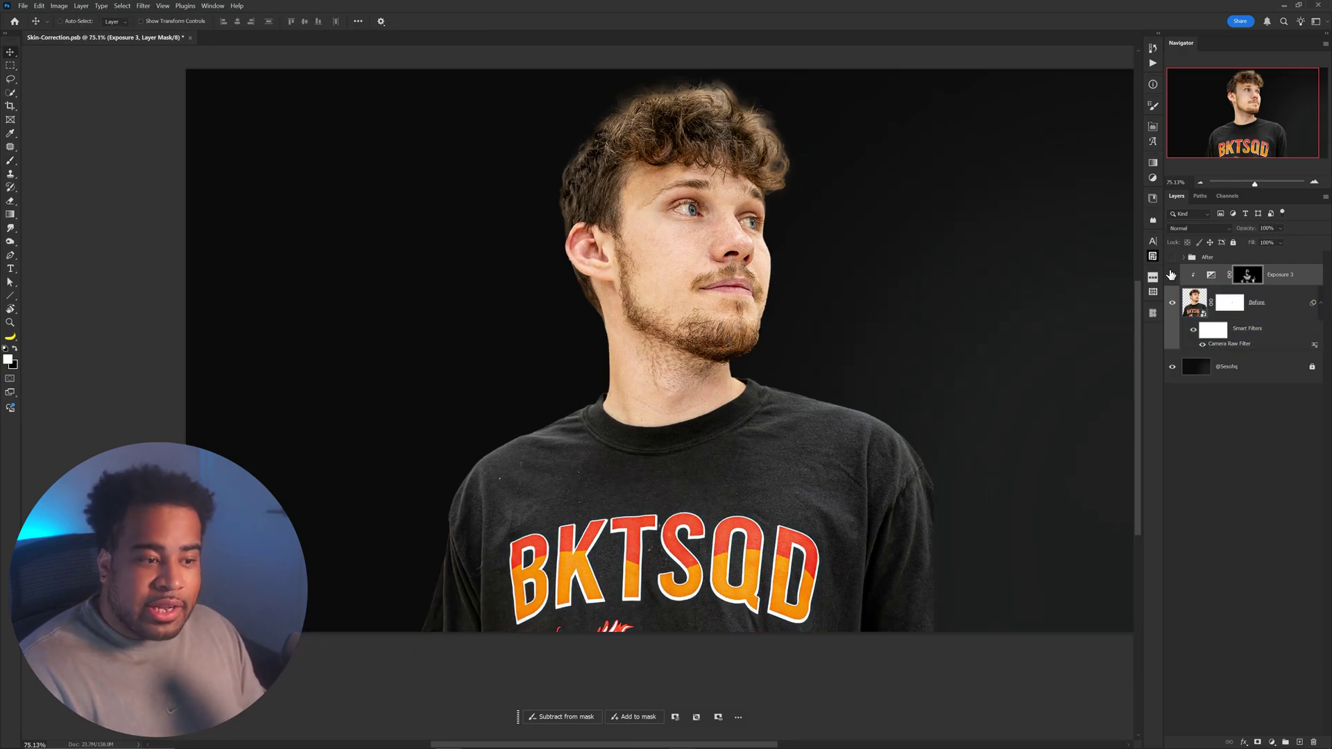
{"action": "left_click", "coordinate": [1172, 275]}
{"action": "left_click", "coordinate": [1171, 274]}
{"action": "left_click", "coordinate": [1172, 275]}
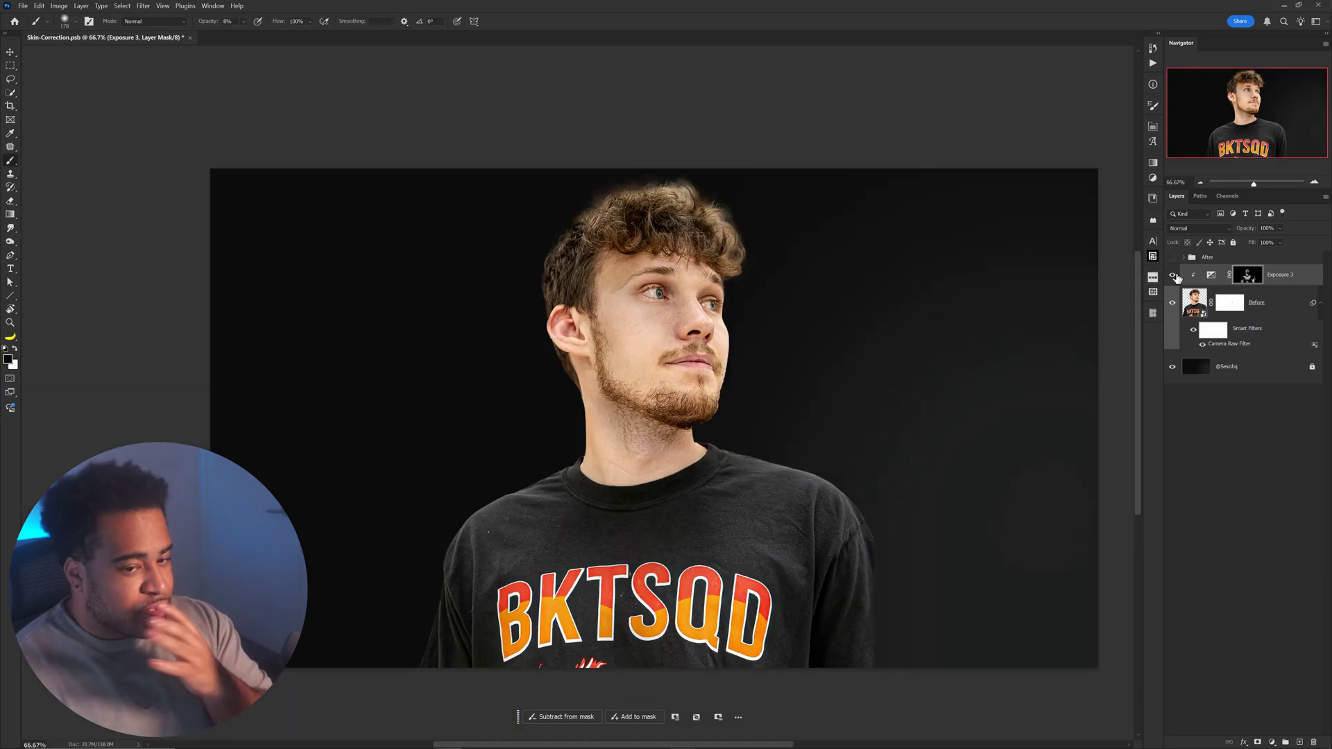
Step: Add a second Exposure adjustment layer above Exposure 3, clipped to the portrait, with exposure at +0.45
{"action": "left_click", "coordinate": [1211, 275]}
{"action": "left_click", "coordinate": [1122, 724]}
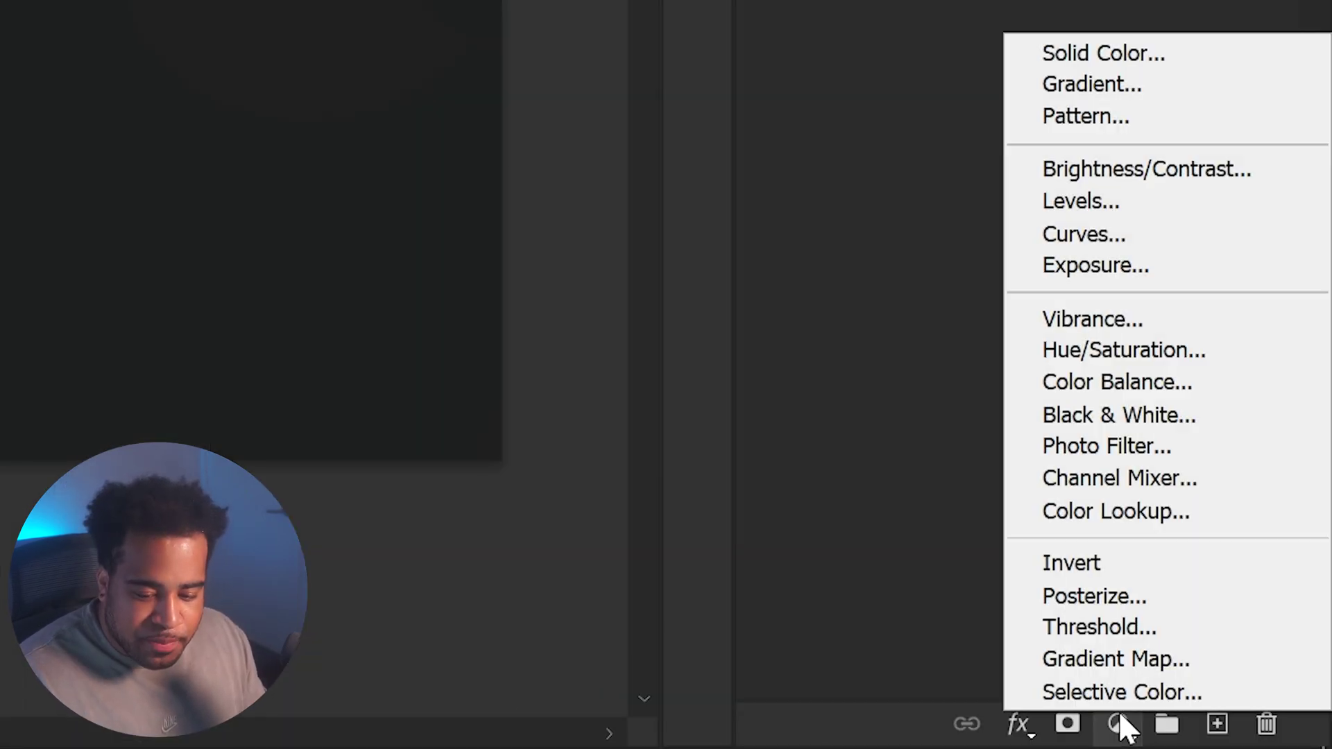
{"action": "left_click", "coordinate": [1124, 278]}
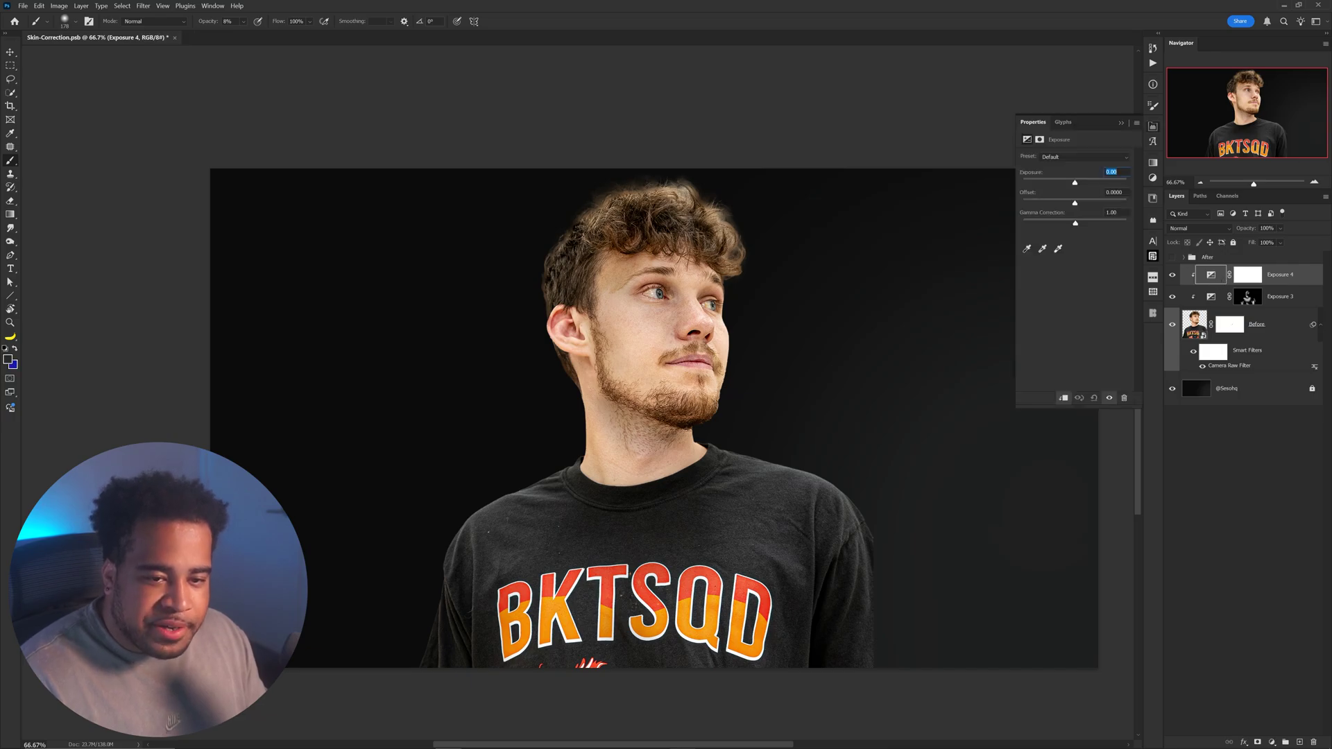
{"action": "type", "text": ".45"}
{"action": "key", "text": "Return"}
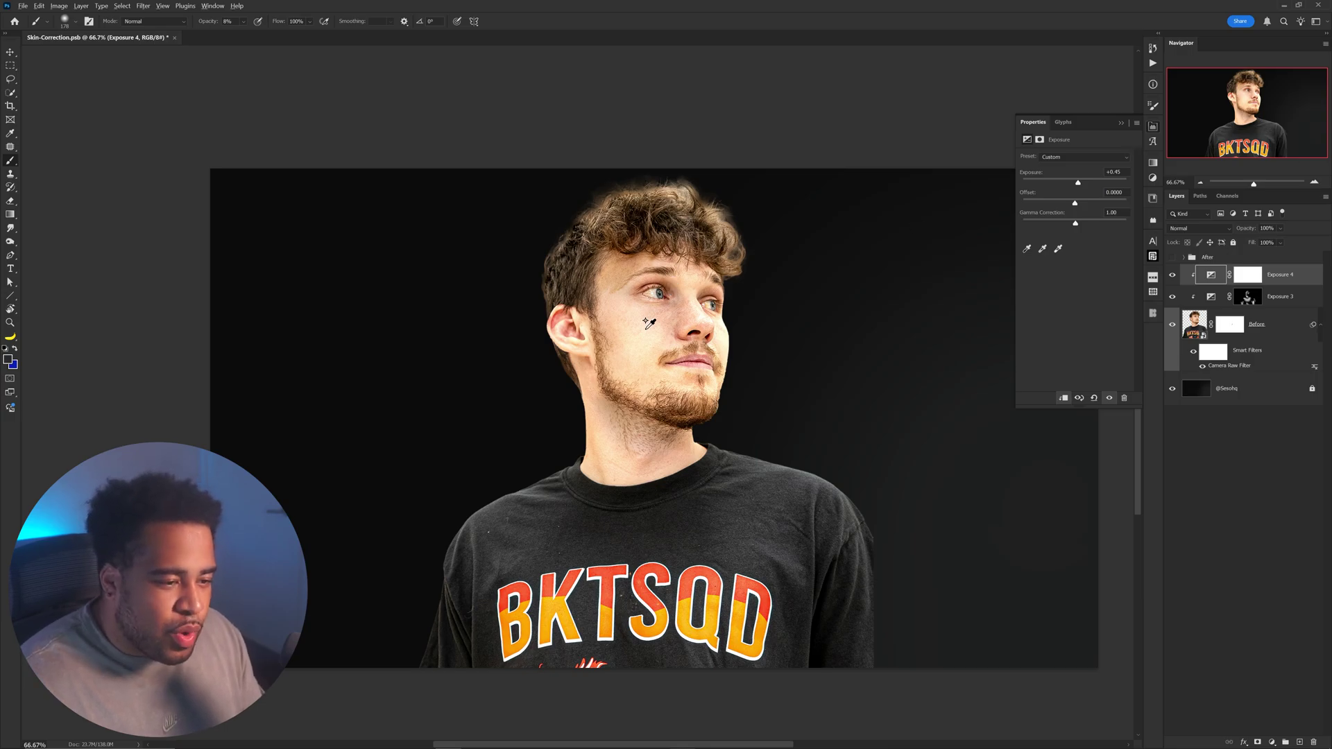
Step: Lower the Exposure 4 layer's exposure to +0.38, invert its mask to black and make white the painting colour
{"action": "scroll", "coordinate": [639, 316], "scroll_direction": "up", "scroll_amount": 5}
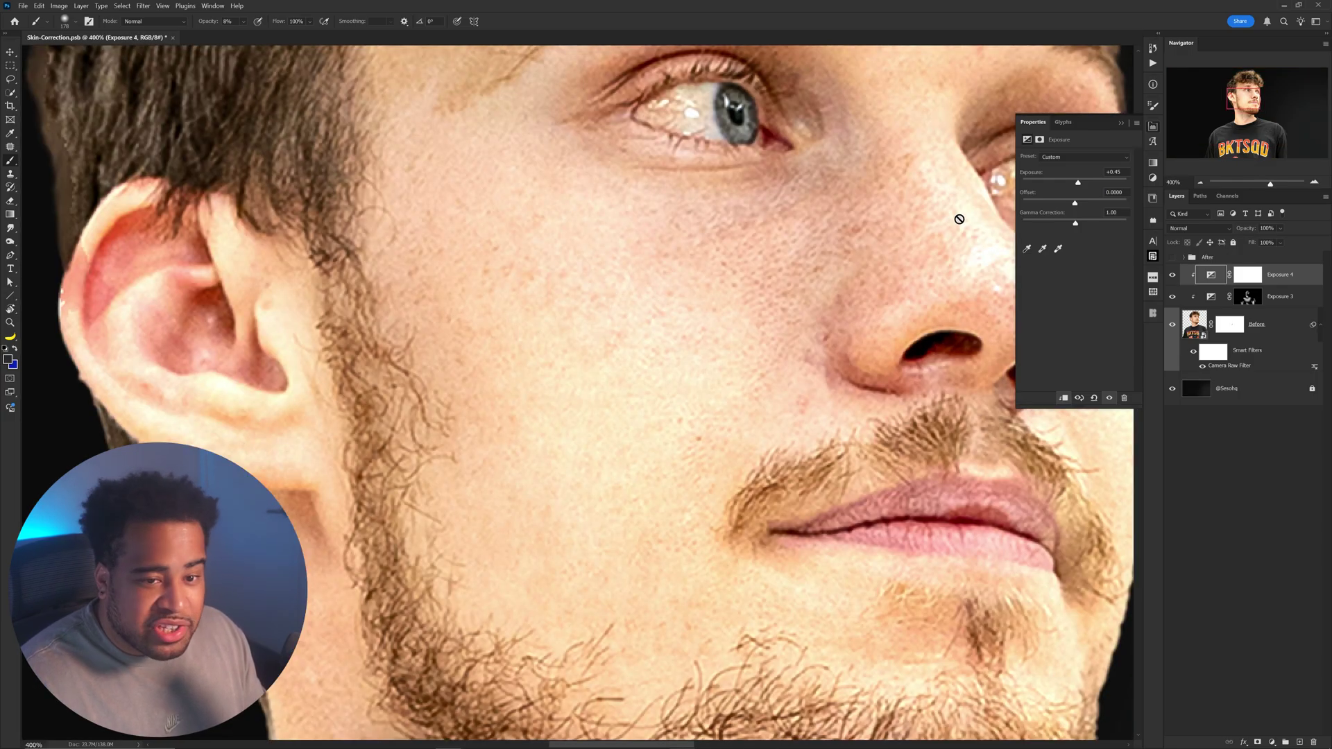
{"action": "double_click", "coordinate": [1118, 172]}
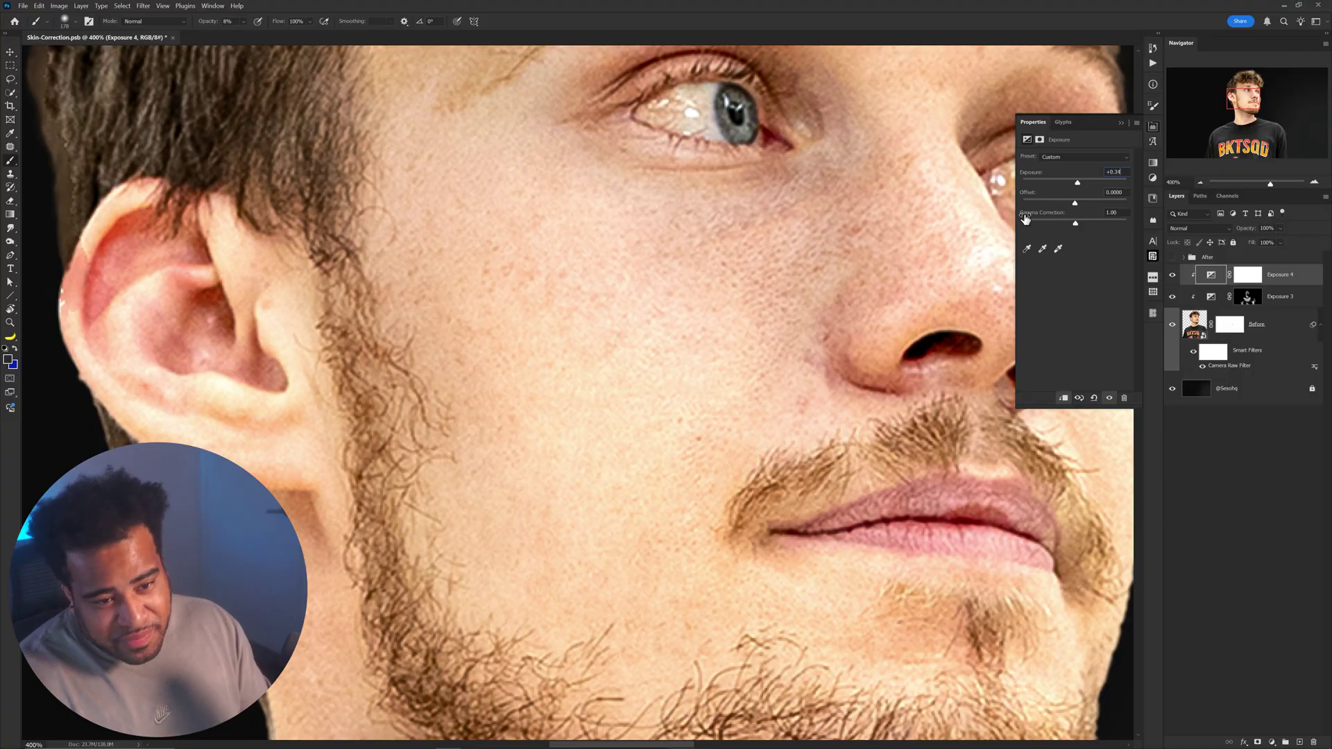
{"action": "left_click", "coordinate": [1245, 278]}
{"action": "key", "text": "ctrl+i"}
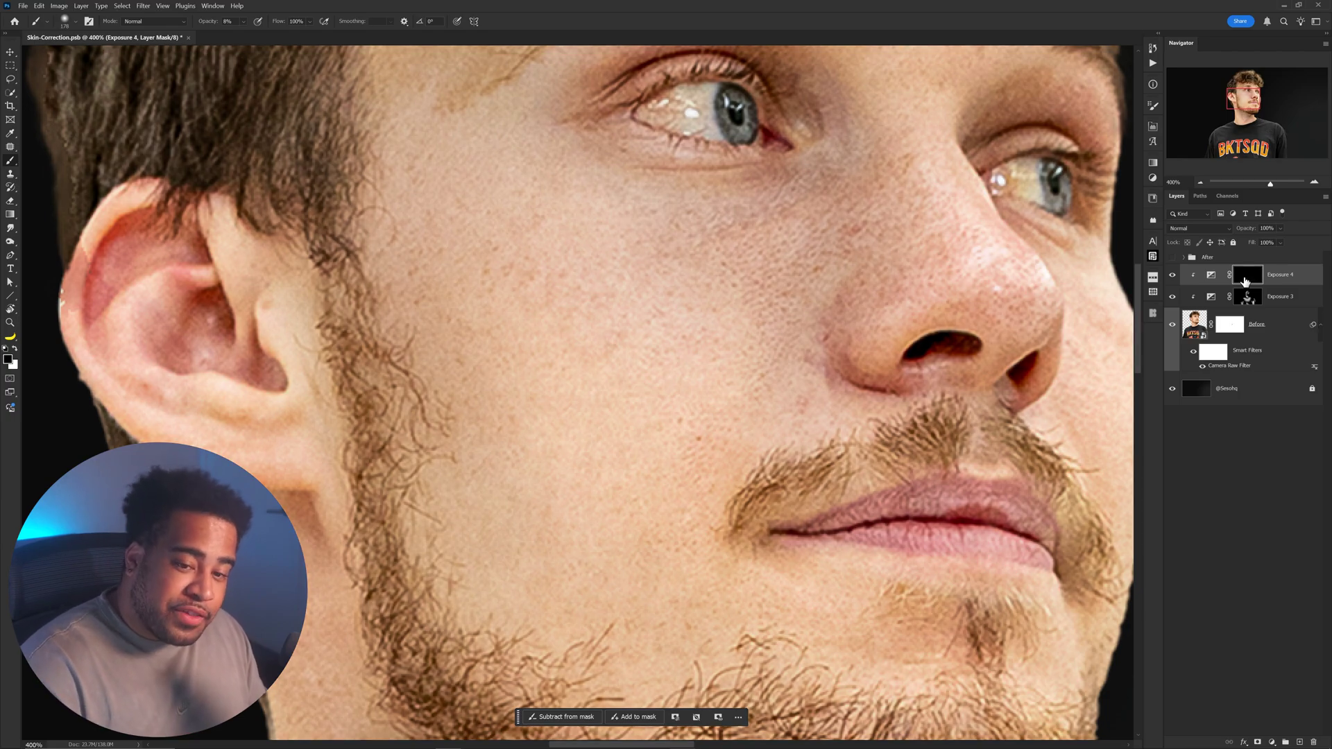
{"action": "key", "text": "x"}
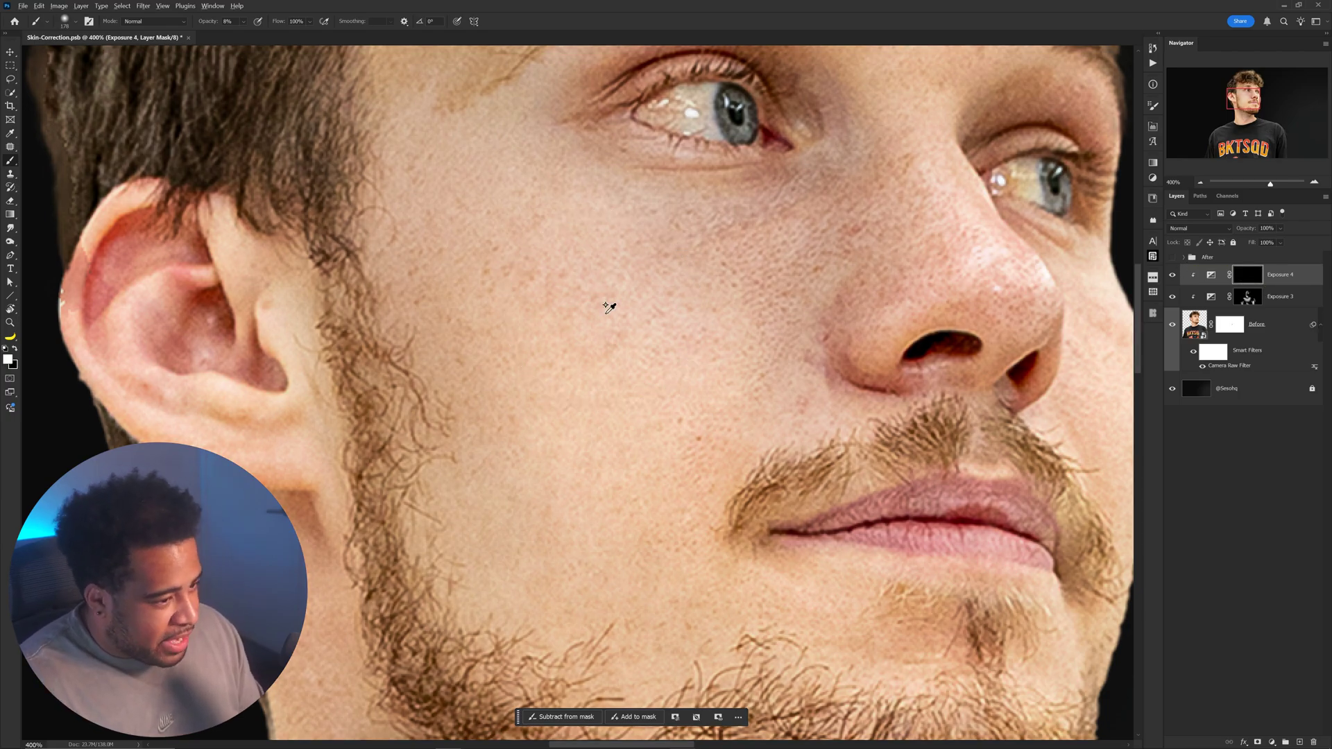
Step: Paint soft white highlights on the Exposure 4 mask over the cheek, under-eye area and brow bone, using smaller brushes near the eye
{"action": "scroll", "coordinate": [604, 313], "scroll_direction": "down", "scroll_amount": 1}
{"action": "left_click_drag", "start_coordinate": [625, 306], "coordinate": [671, 304]}
{"action": "mouse_move", "coordinate": [634, 288]}
{"action": "left_mouse_down"}
{"action": "mouse_move", "coordinate": [651, 288]}
{"action": "mouse_move", "coordinate": [628, 288]}
{"action": "left_mouse_up"}
{"action": "mouse_move", "coordinate": [574, 205]}
{"action": "left_mouse_down"}
{"action": "mouse_move", "coordinate": [678, 315]}
{"action": "mouse_move", "coordinate": [669, 348]}
{"action": "mouse_move", "coordinate": [694, 357]}
{"action": "left_mouse_up"}
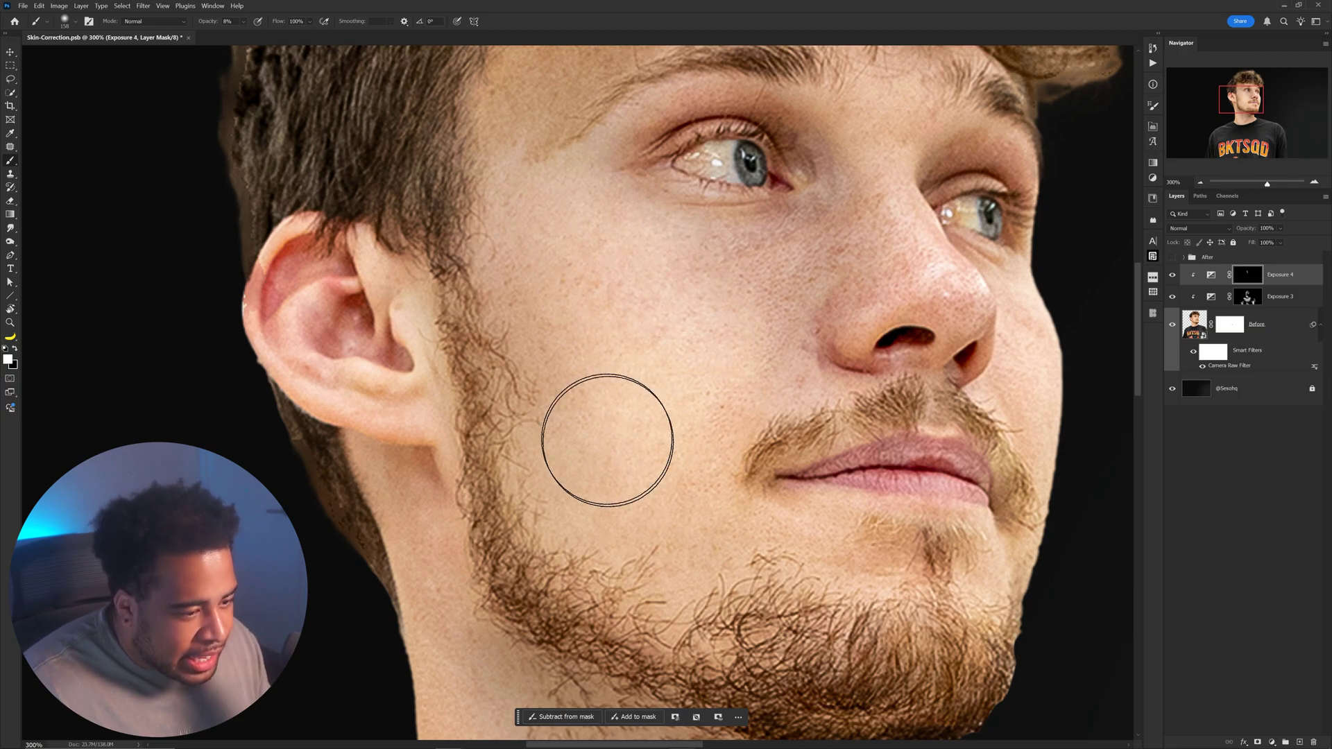
{"action": "left_click_drag", "start_coordinate": [746, 444], "coordinate": [554, 388]}
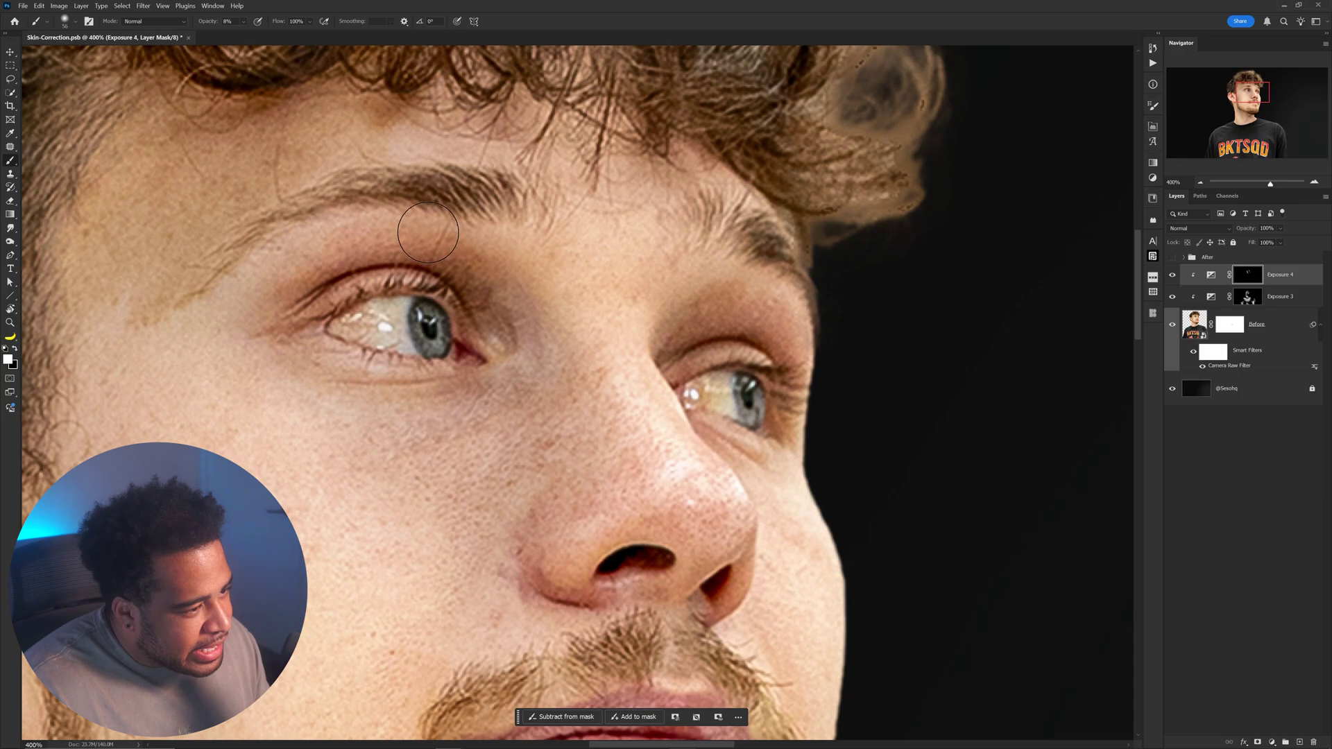
{"action": "left_click_drag", "start_coordinate": [525, 247], "coordinate": [510, 242]}
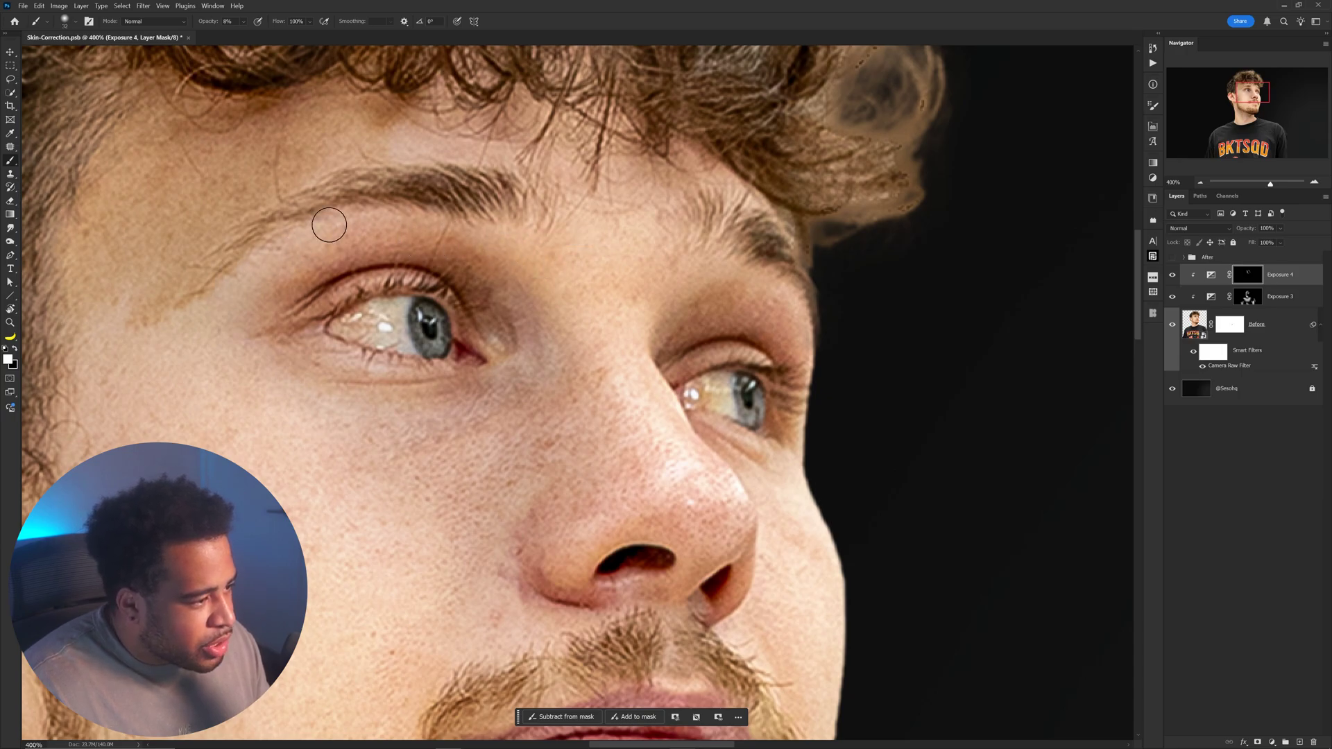
{"action": "scroll", "coordinate": [347, 313], "scroll_direction": "up", "scroll_amount": 1}
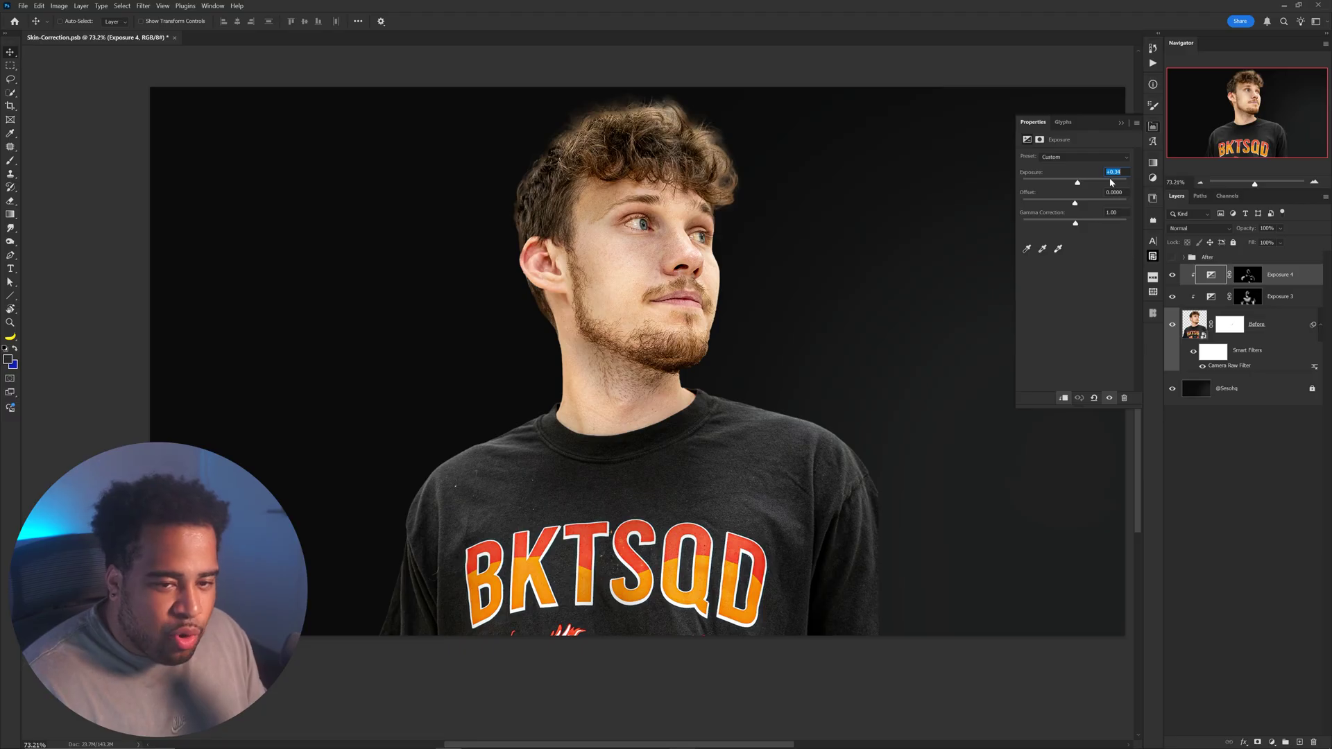
Step: Set the Exposure 4 layer's exposure to +0.35 and toggle its visibility to compare the highlights
{"action": "key", "text": "Up"}
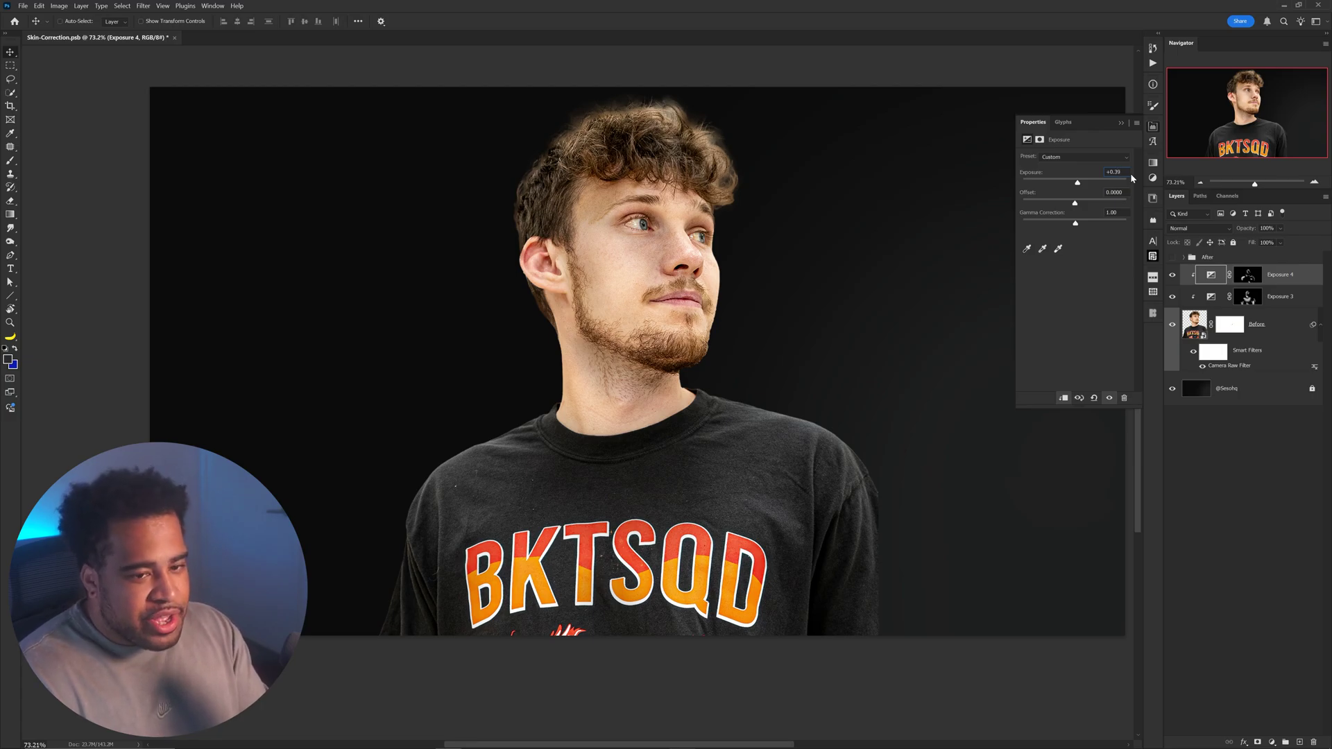
{"action": "left_click", "coordinate": [1172, 275]}
{"action": "left_click", "coordinate": [1173, 276]}
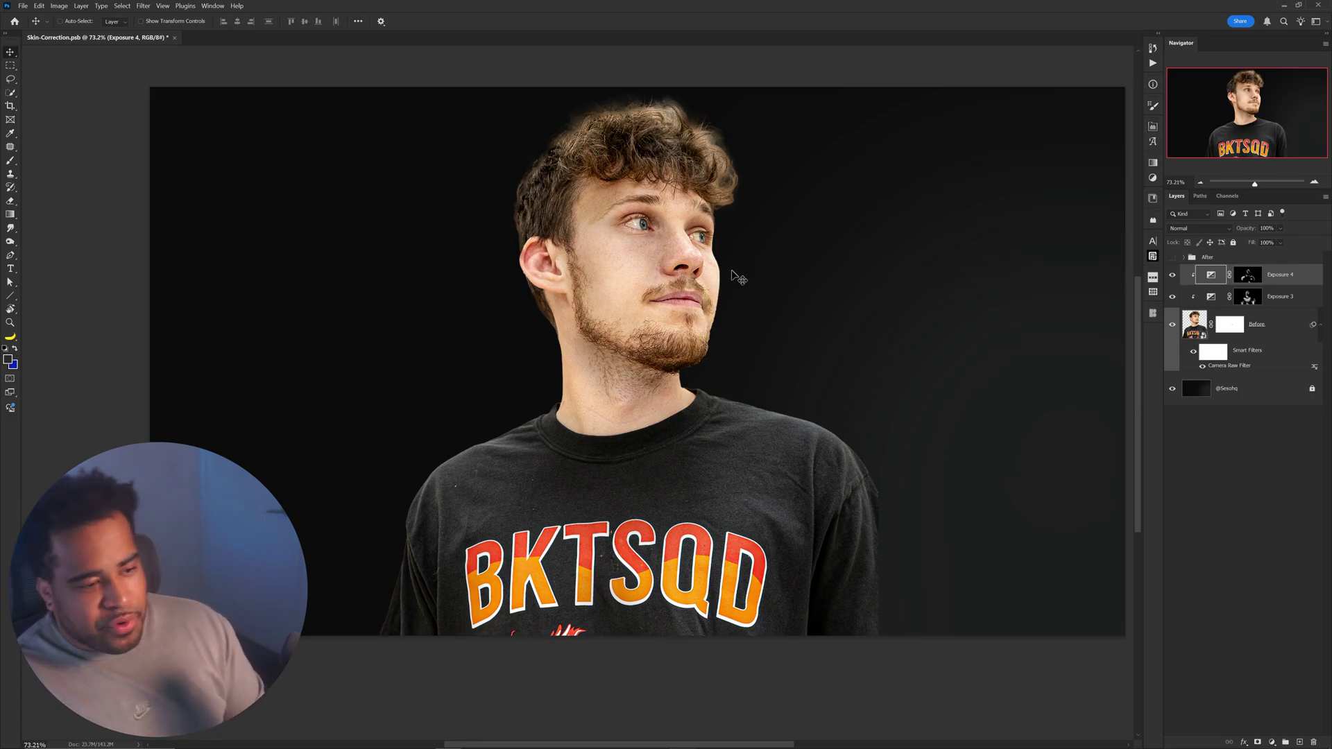
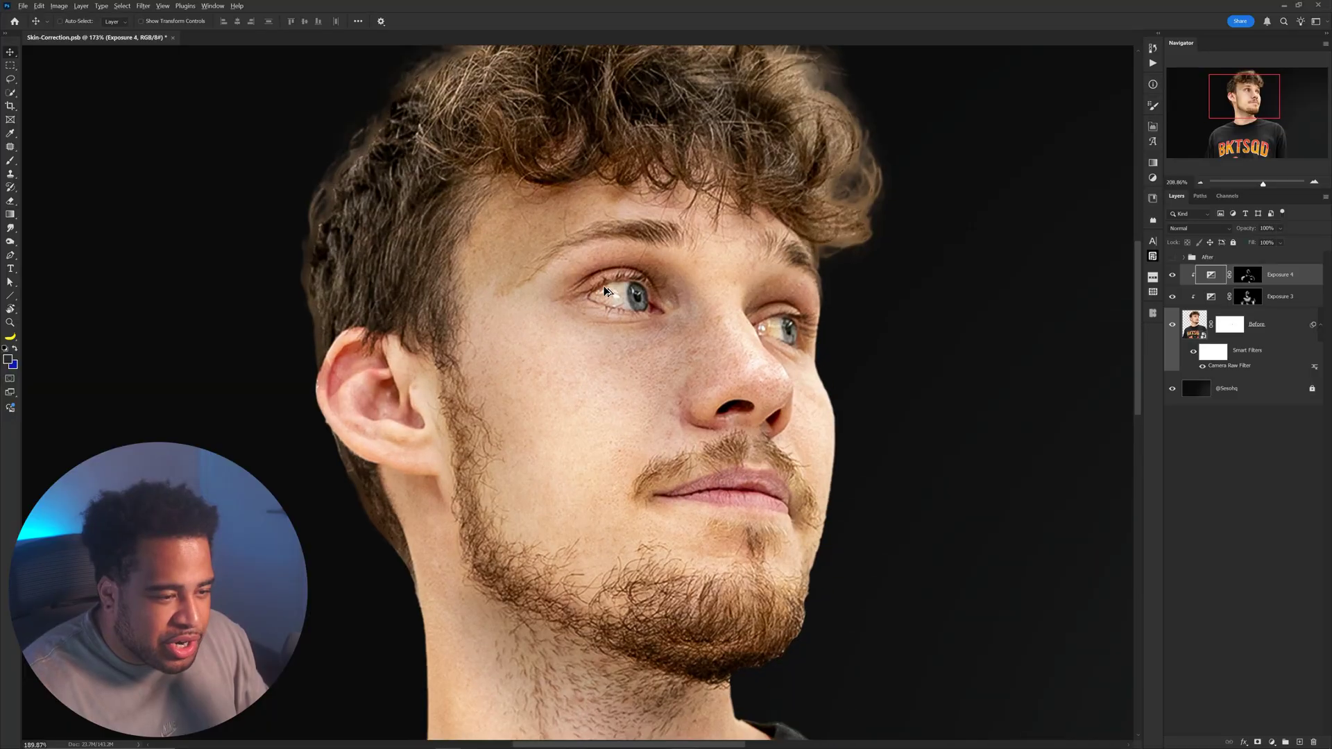
Step: Add a Hue/Saturation adjustment layer above Exposure 4, clipped to the portrait
{"action": "key", "text": "ctrl+plus"}
{"action": "key", "text": "ctrl+plus"}
{"action": "key", "text": "ctrl+plus"}
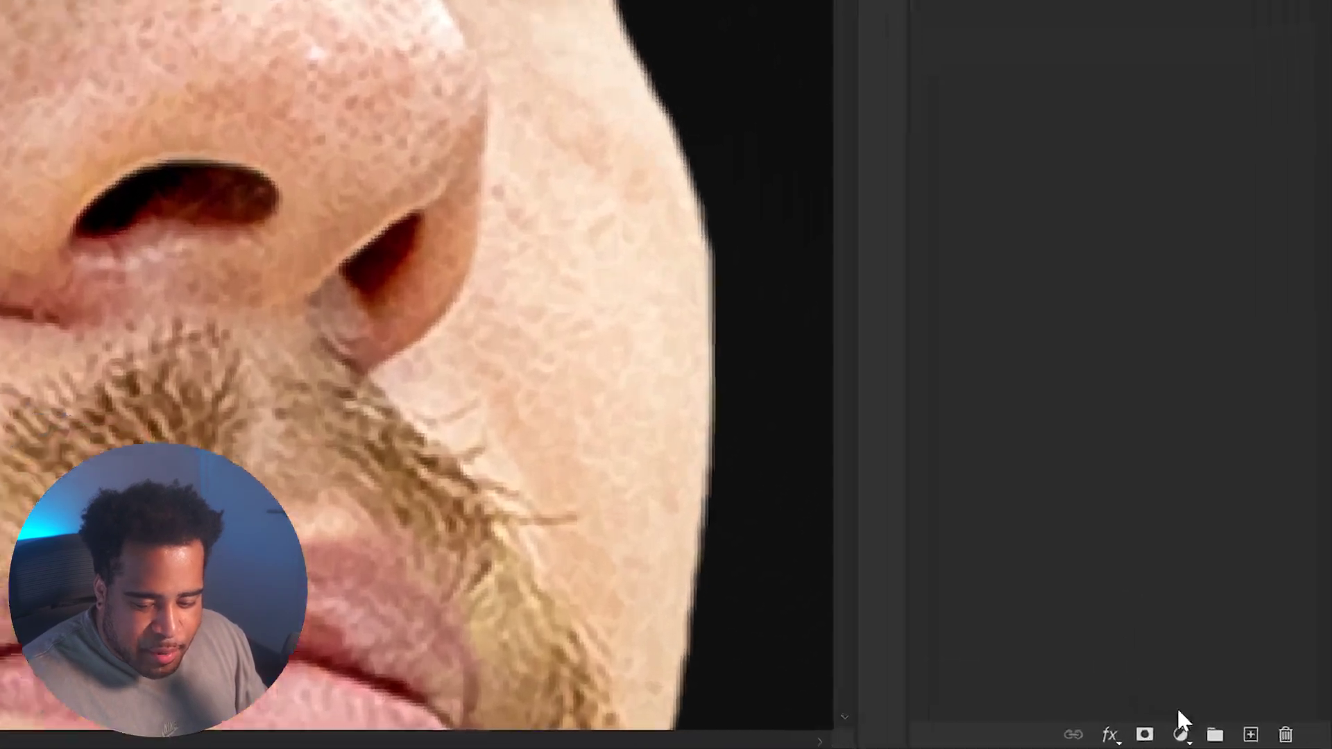
{"action": "left_click", "coordinate": [1272, 742]}
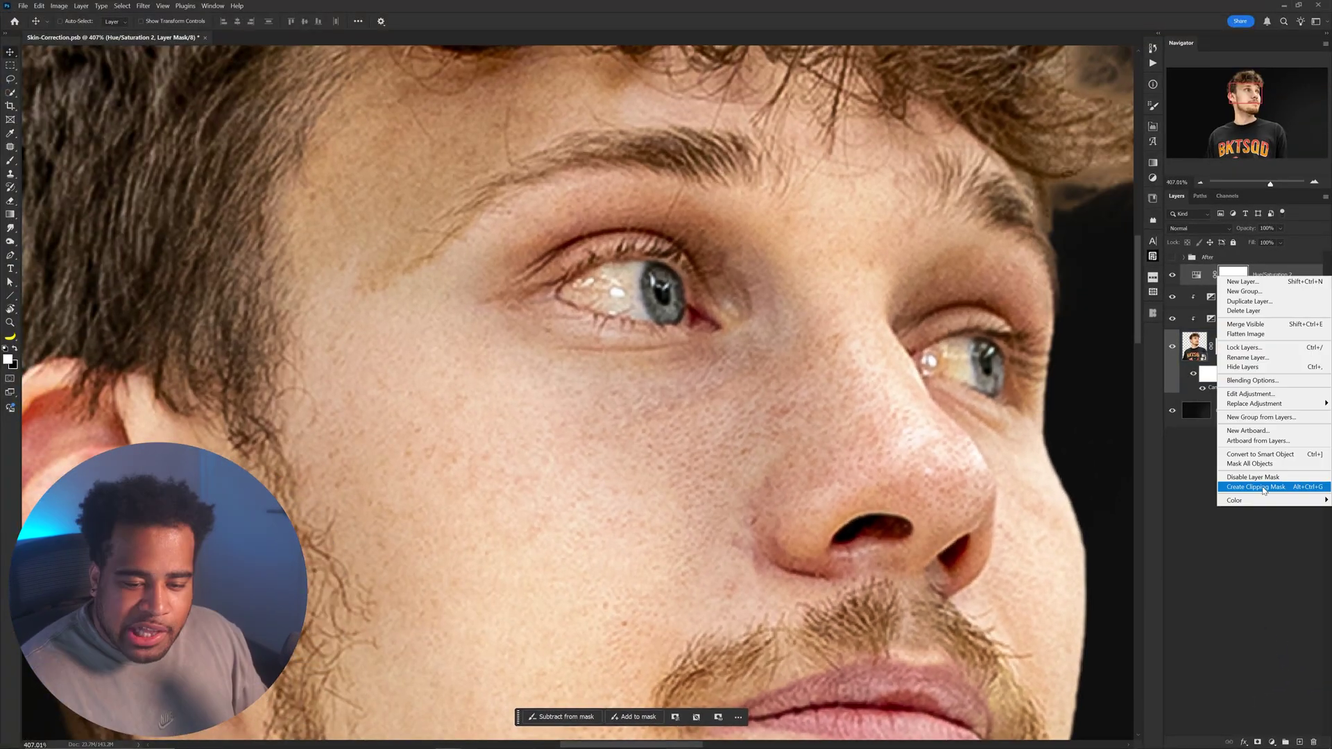
{"action": "left_click", "coordinate": [1196, 456]}
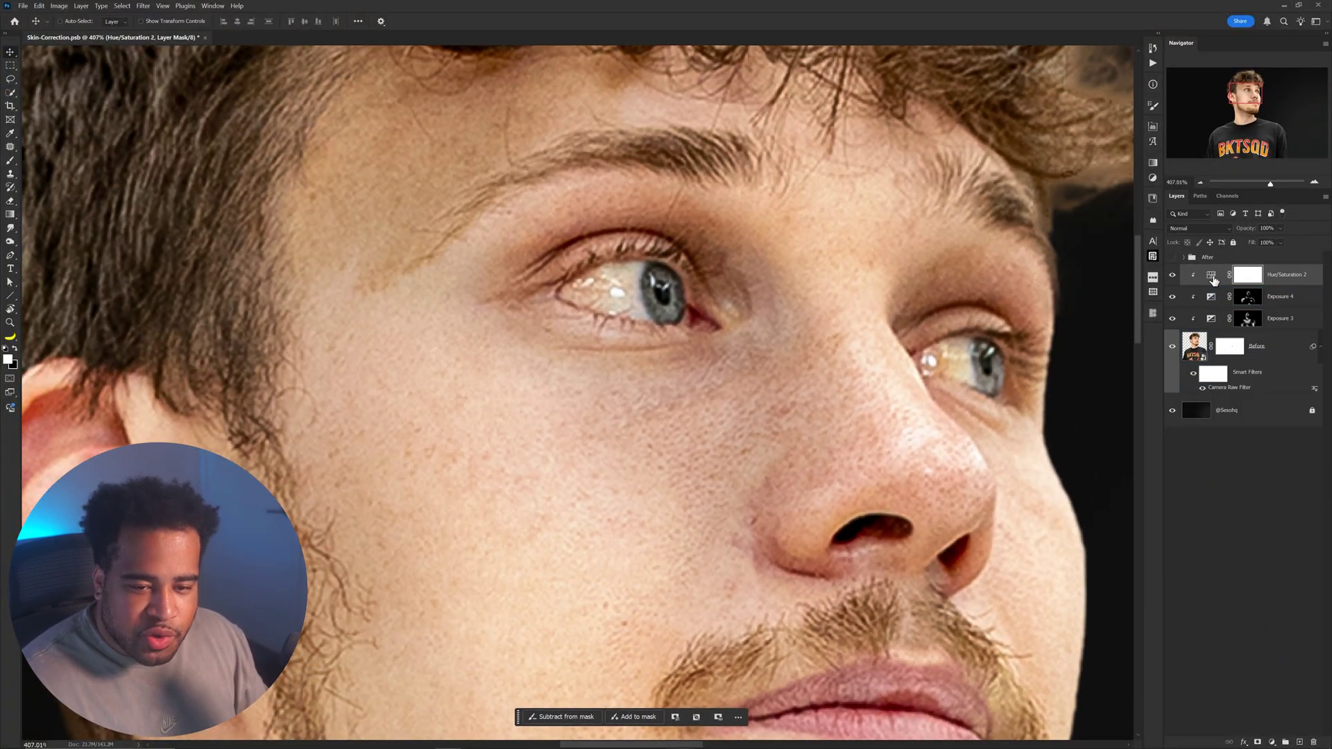
Step: Set the Hue/Saturation layer's saturation to -22 and lightness to +13
{"action": "double_click", "coordinate": [1213, 280]}
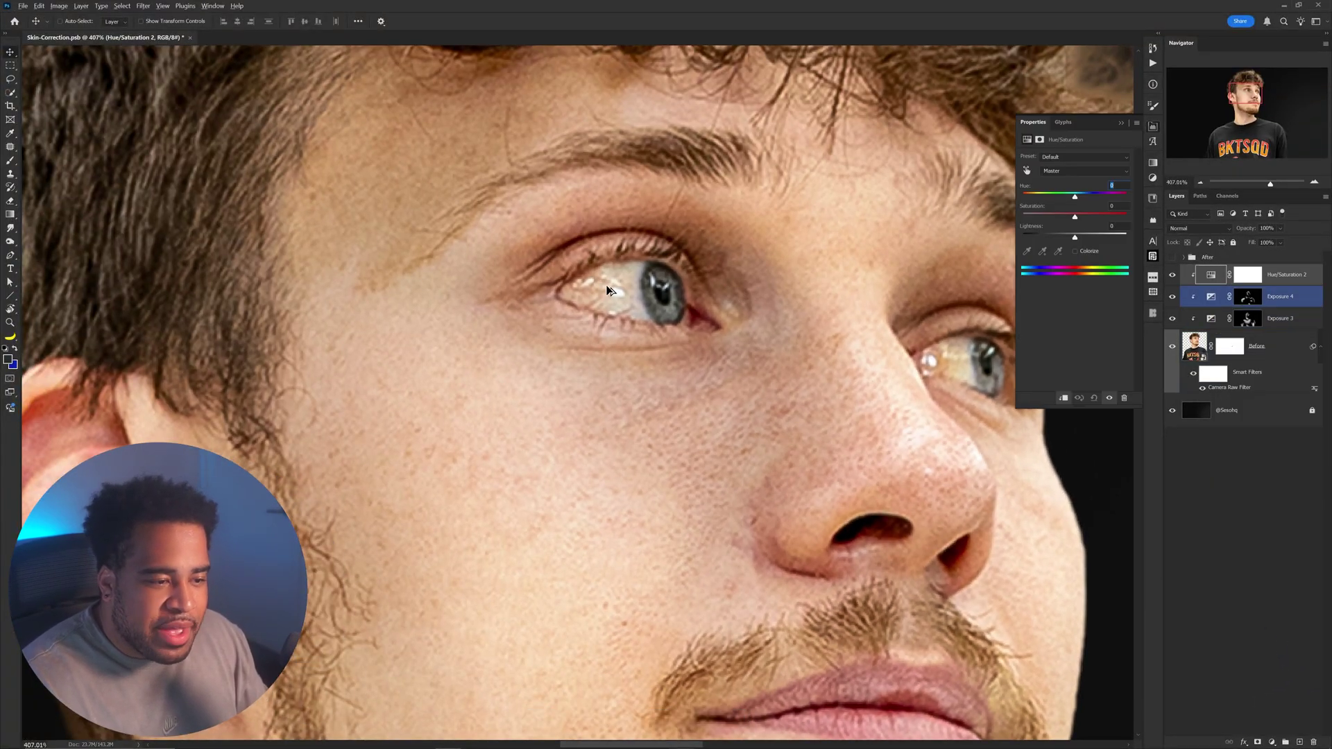
{"action": "left_click", "coordinate": [601, 289]}
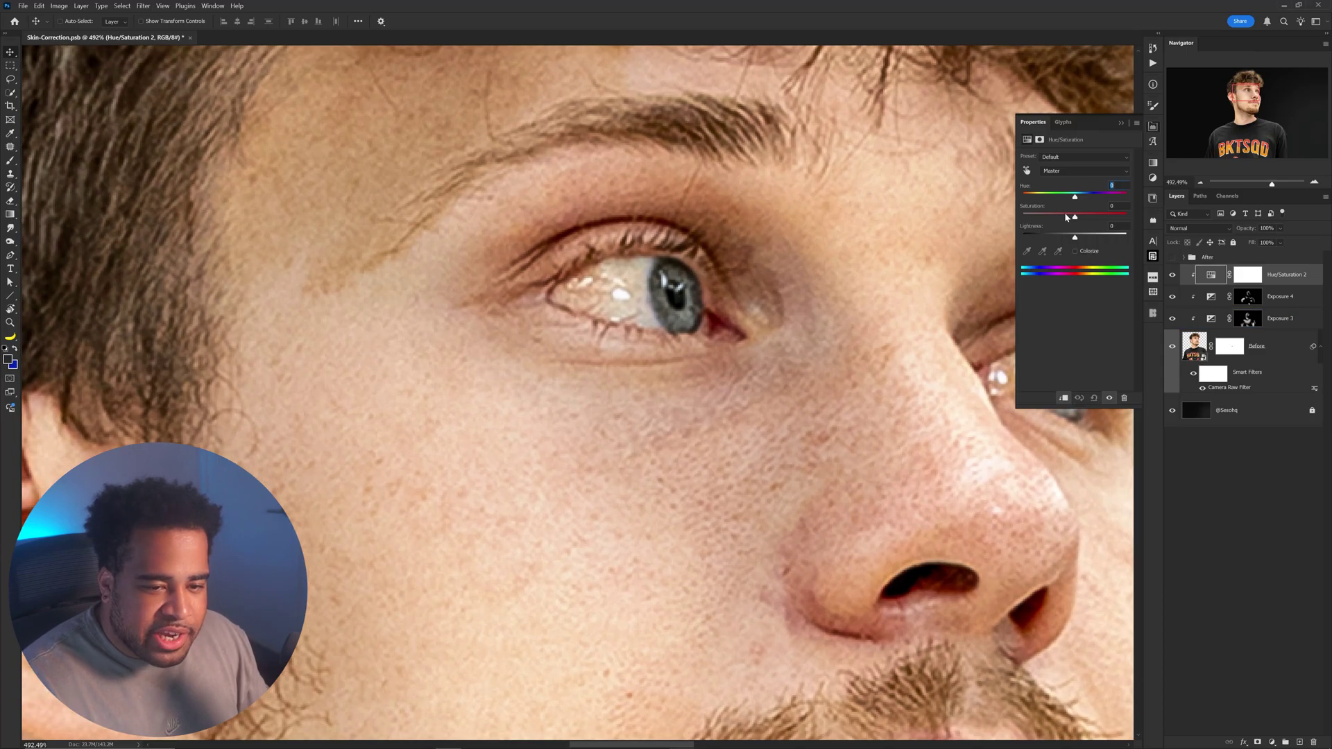
{"action": "left_click_drag", "start_coordinate": [1067, 218], "coordinate": [961, 219]}
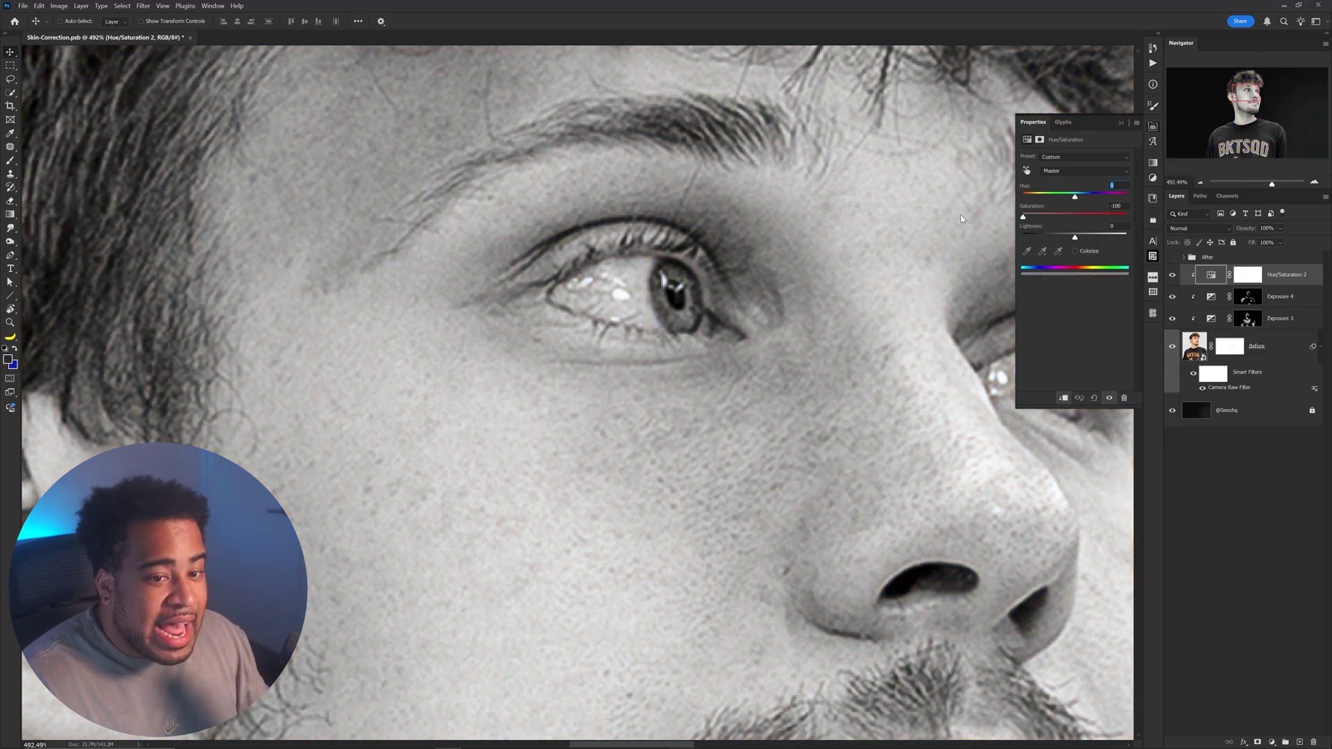
{"action": "key", "text": "alt+bracketleft"}
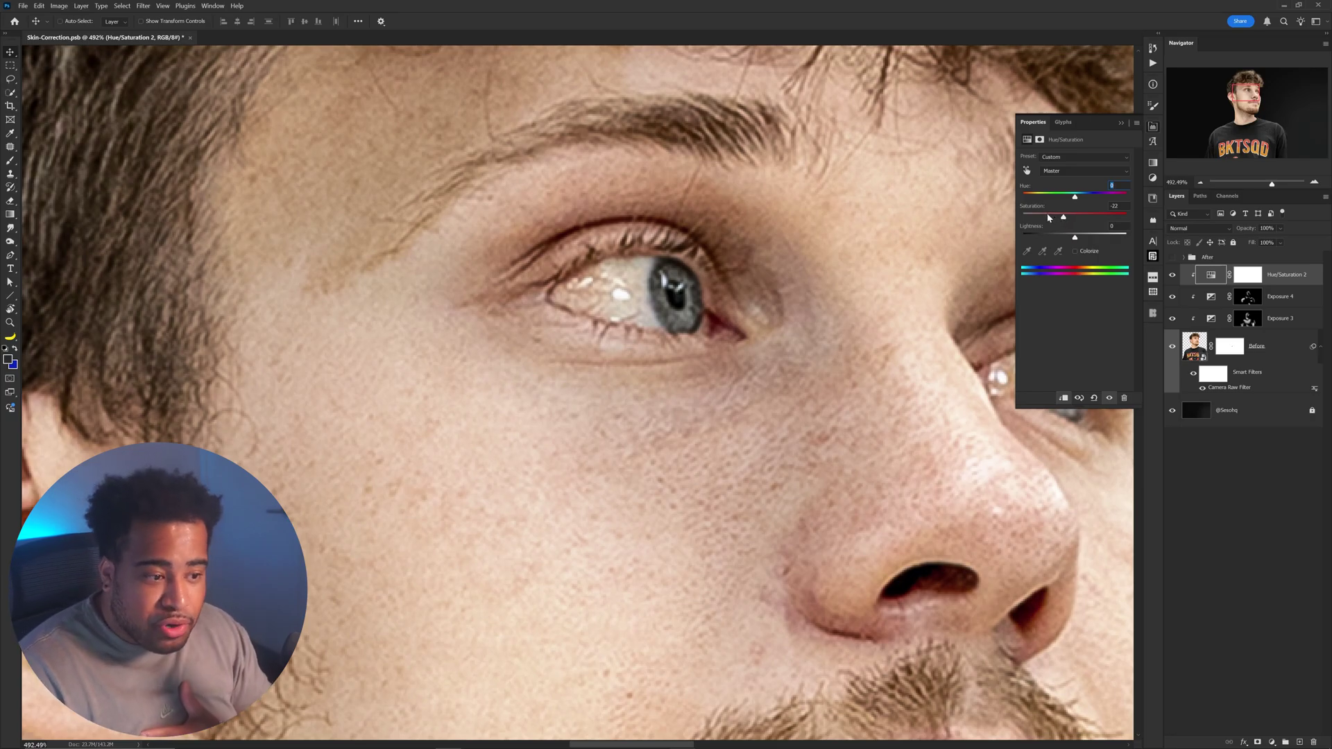
{"action": "key", "text": "alt+bracketleft"}
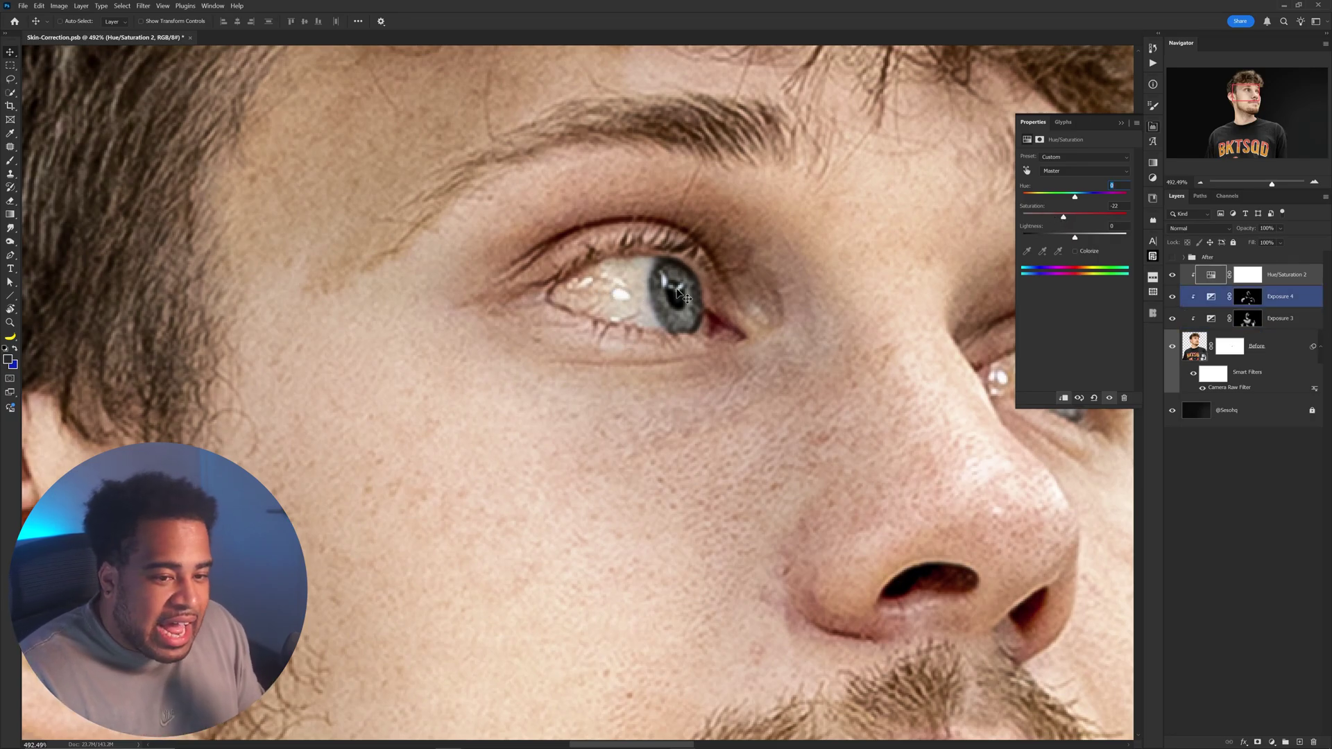
{"action": "key", "text": "alt+bracketright"}
{"action": "left_click_drag", "start_coordinate": [1075, 237], "coordinate": [1083, 239]}
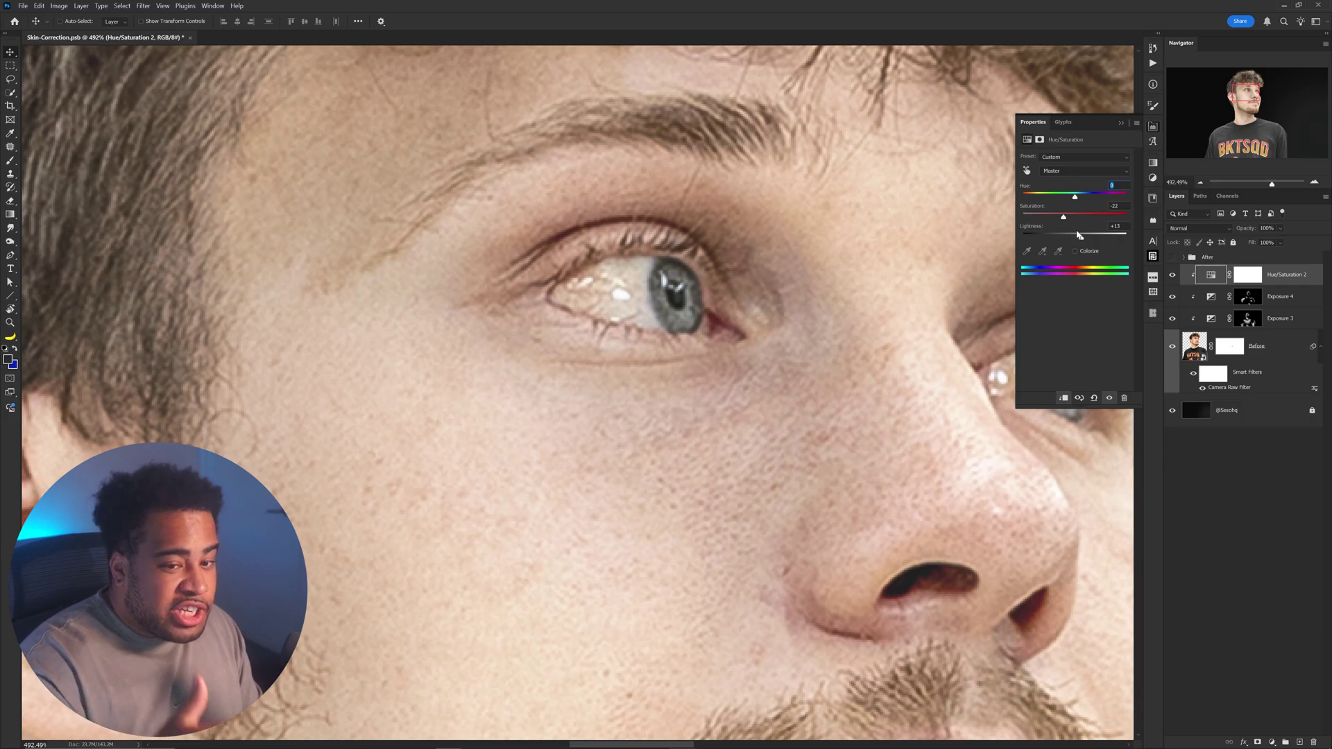
Step: Invert the Hue/Saturation layer's mask to black and set the Brush tool's opacity to 70%
{"action": "left_click", "coordinate": [1243, 277]}
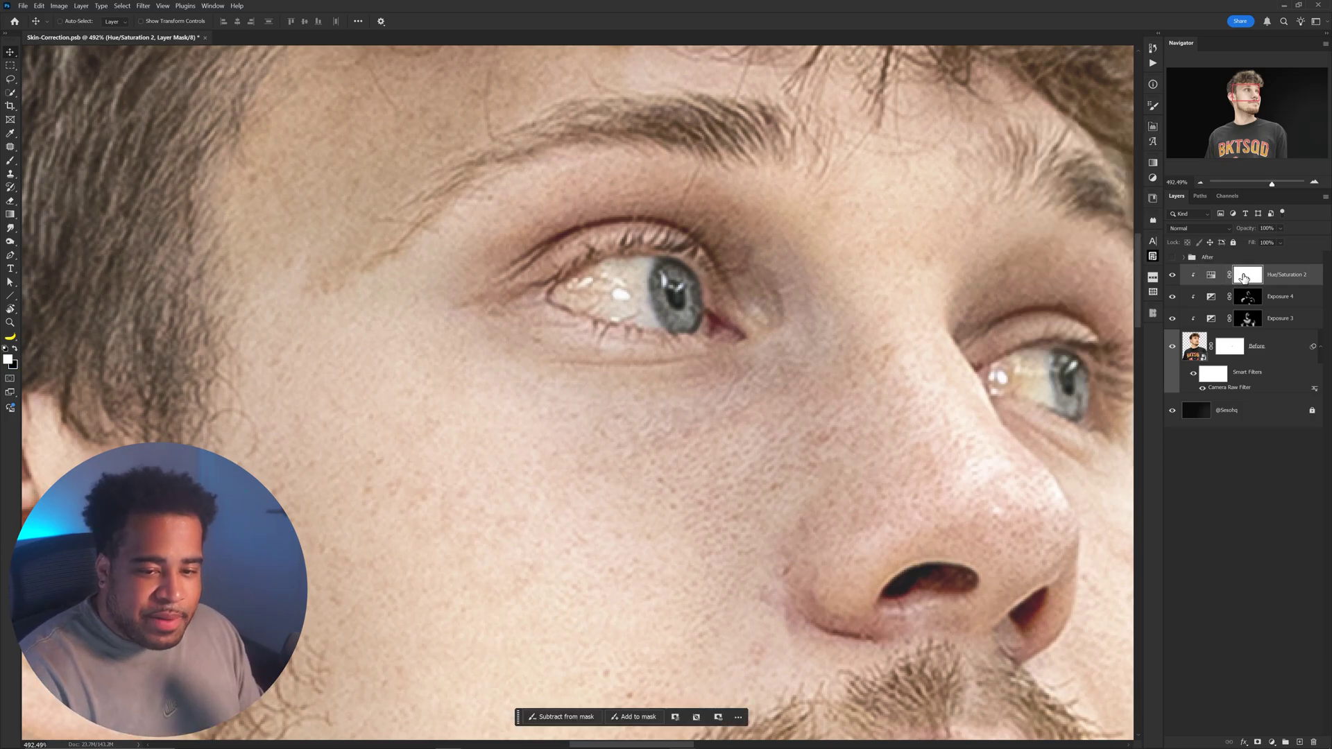
{"action": "left_click_drag", "start_coordinate": [1243, 278], "coordinate": [1245, 281]}
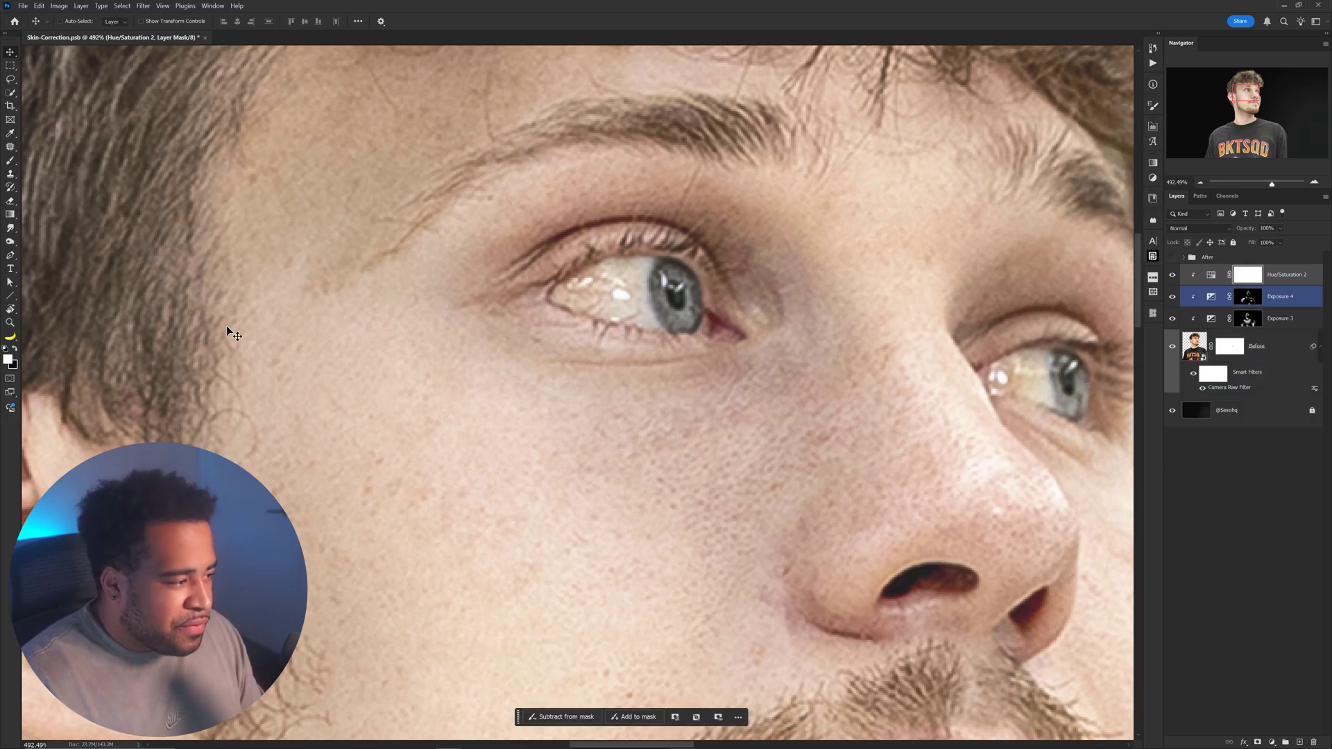
{"action": "left_click_drag", "start_coordinate": [888, 334], "coordinate": [888, 334]}
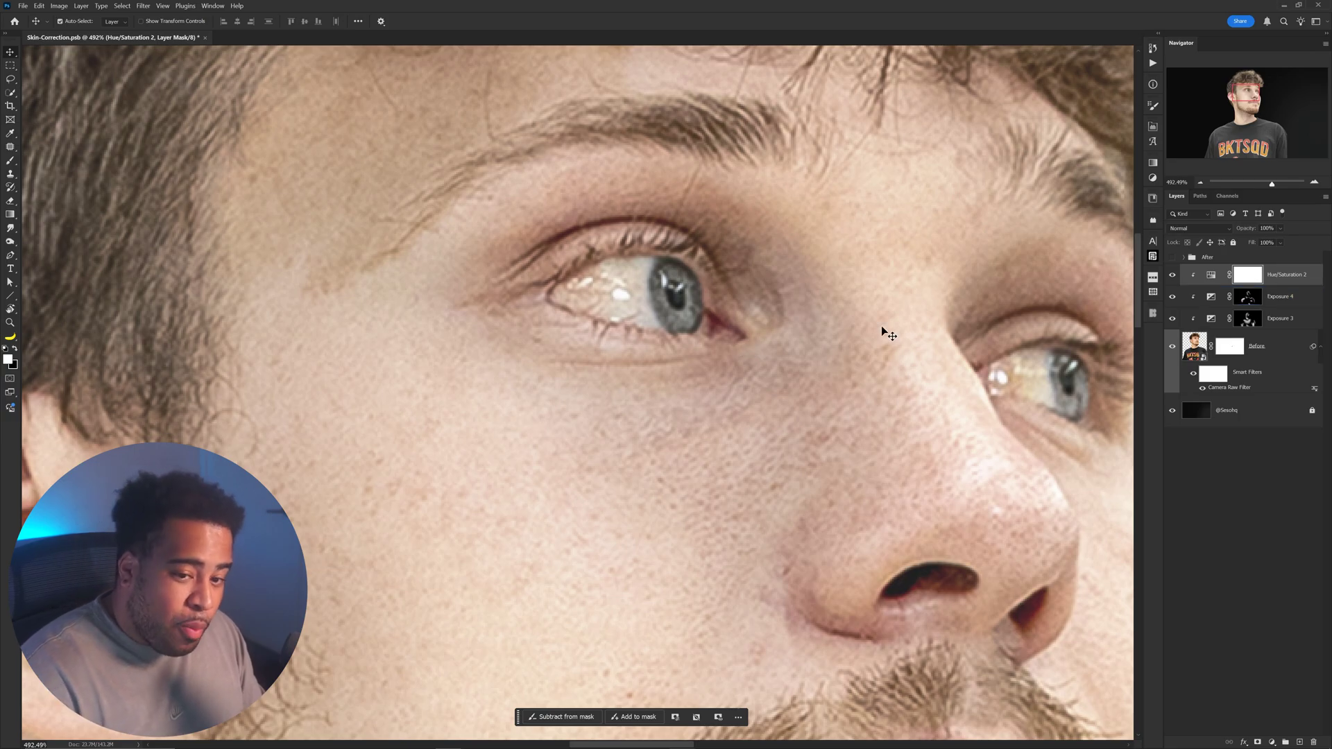
{"action": "key", "text": "ctrl+i"}
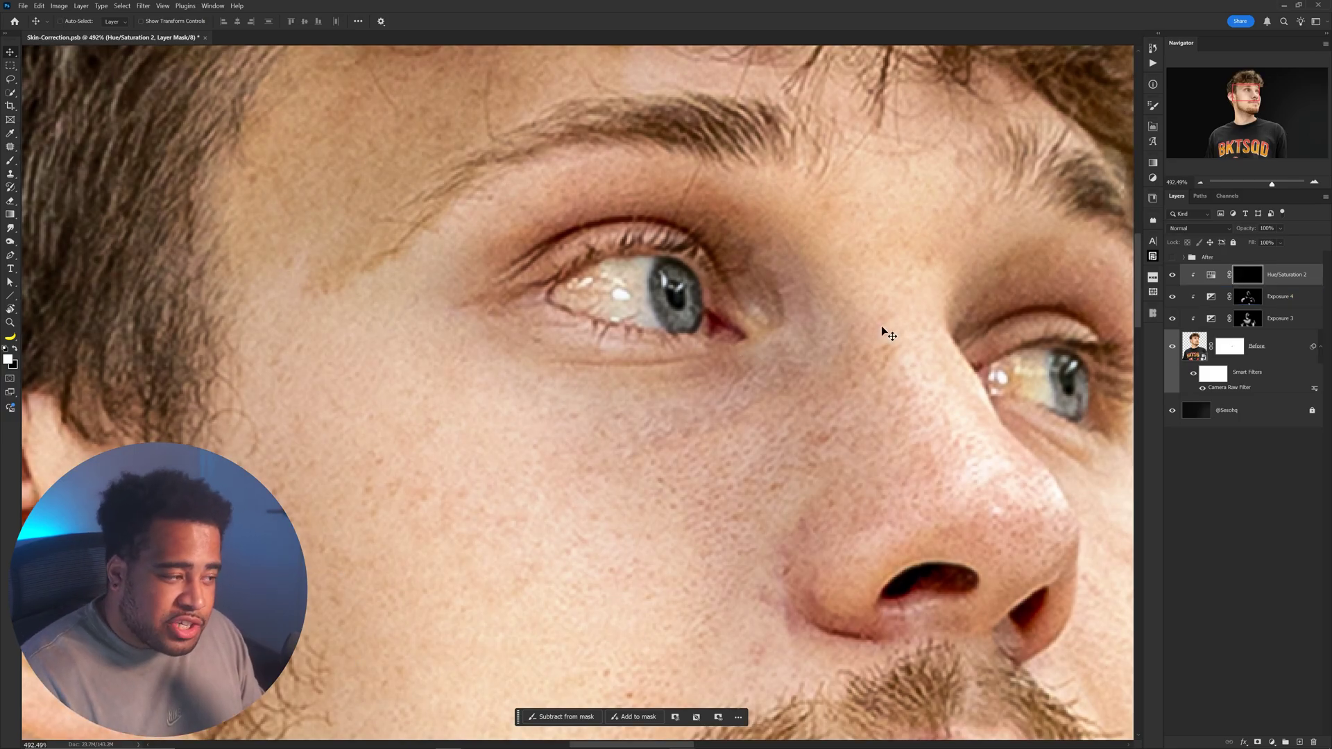
{"action": "key", "text": "b"}
{"action": "scroll", "coordinate": [640, 305], "scroll_direction": "up", "scroll_amount": 1}
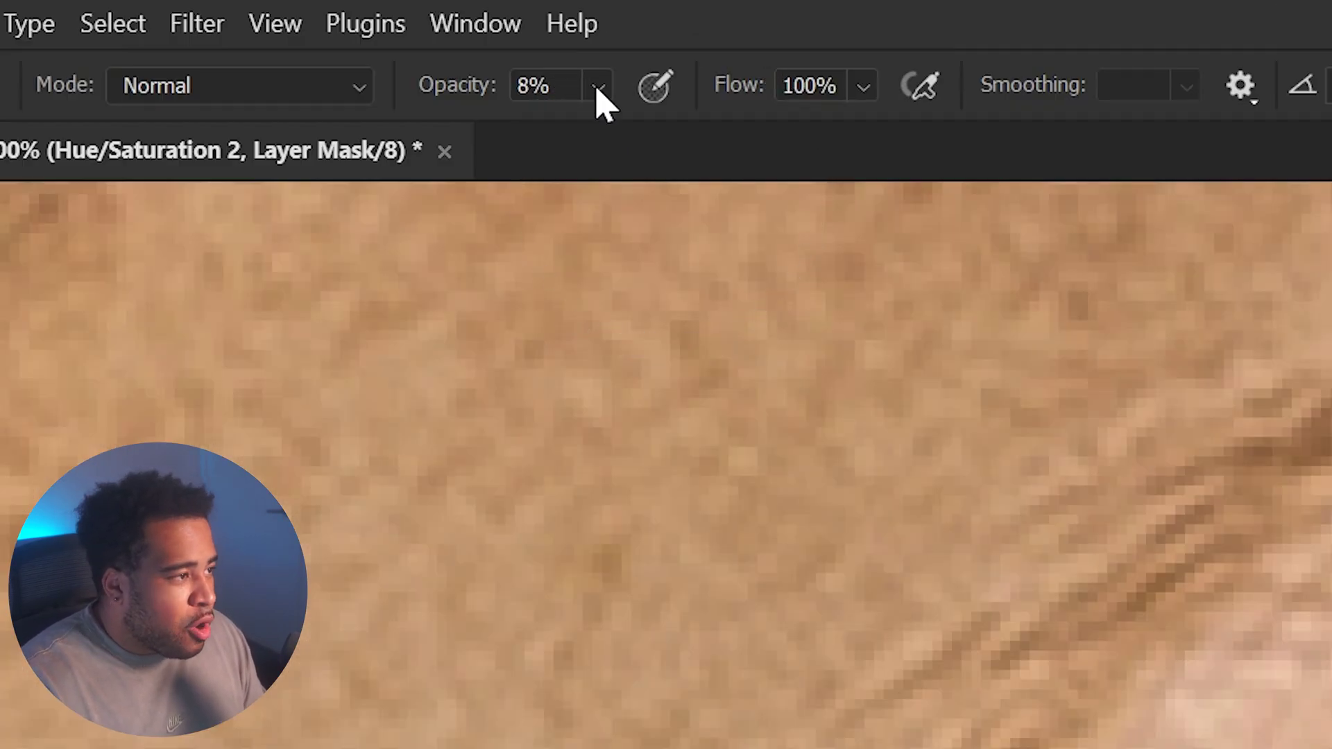
{"action": "left_click_drag", "start_coordinate": [243, 21], "coordinate": [280, 37]}
{"action": "left_click_drag", "start_coordinate": [744, 147], "coordinate": [732, 144]}
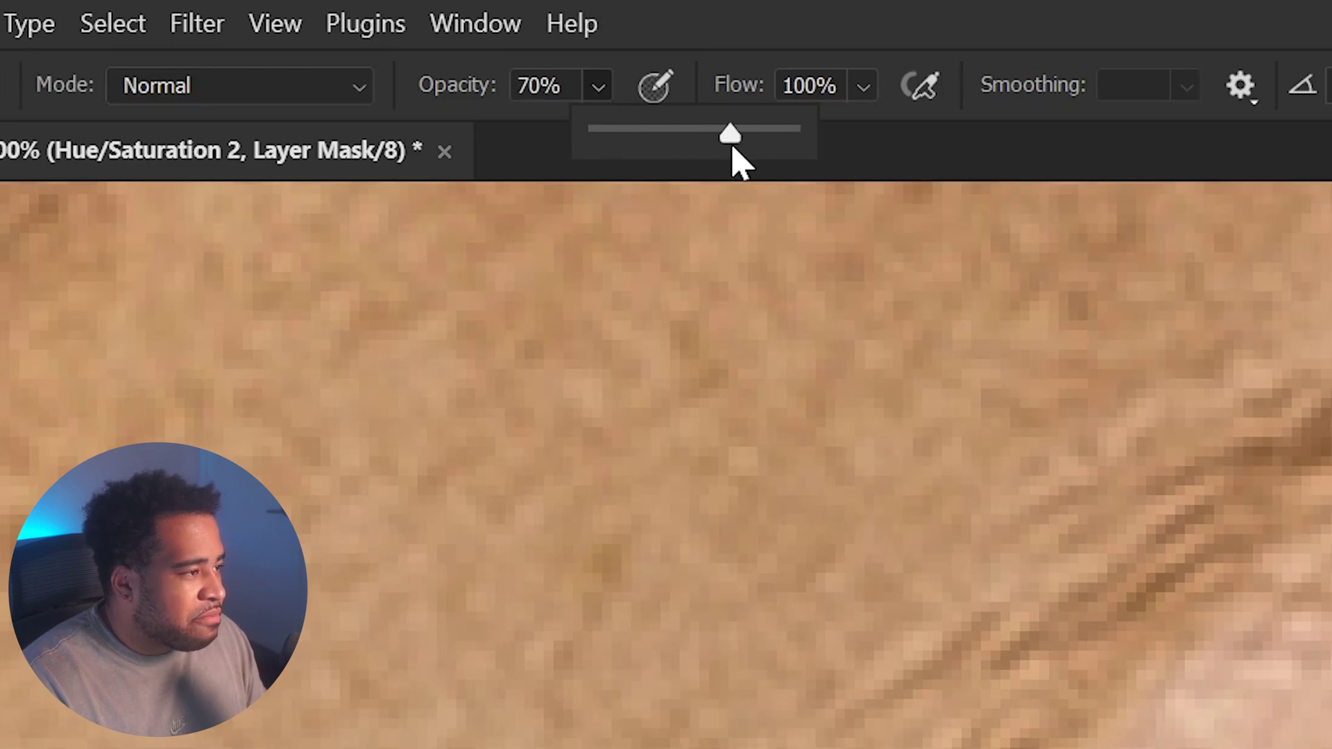
Step: Paint white on the Hue/Saturation mask over the whites of both eyes with a small brush
{"action": "scroll", "coordinate": [639, 267], "scroll_direction": "up", "scroll_amount": 1}
{"action": "left_click", "coordinate": [639, 267]}
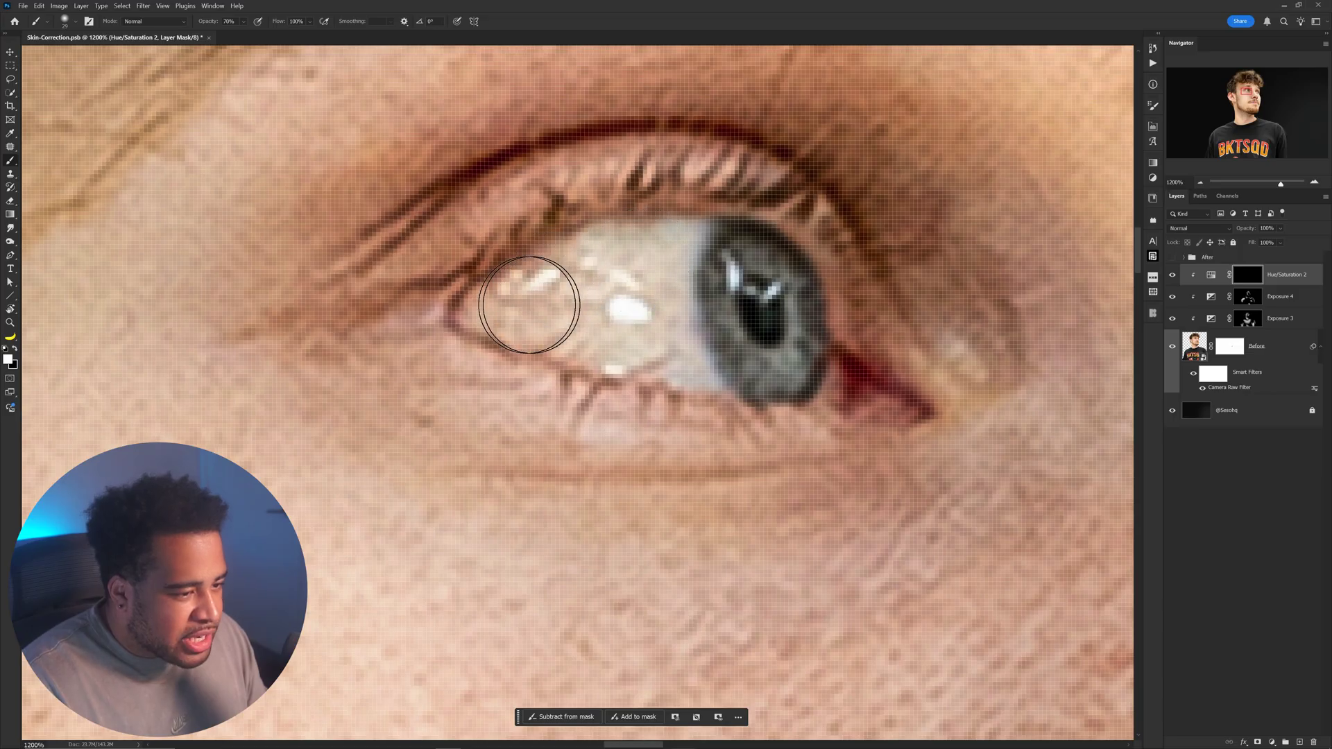
{"action": "right_click", "coordinate": [548, 292]}
{"action": "left_click", "coordinate": [589, 277]}
{"action": "left_click_drag", "start_coordinate": [592, 282], "coordinate": [529, 302]}
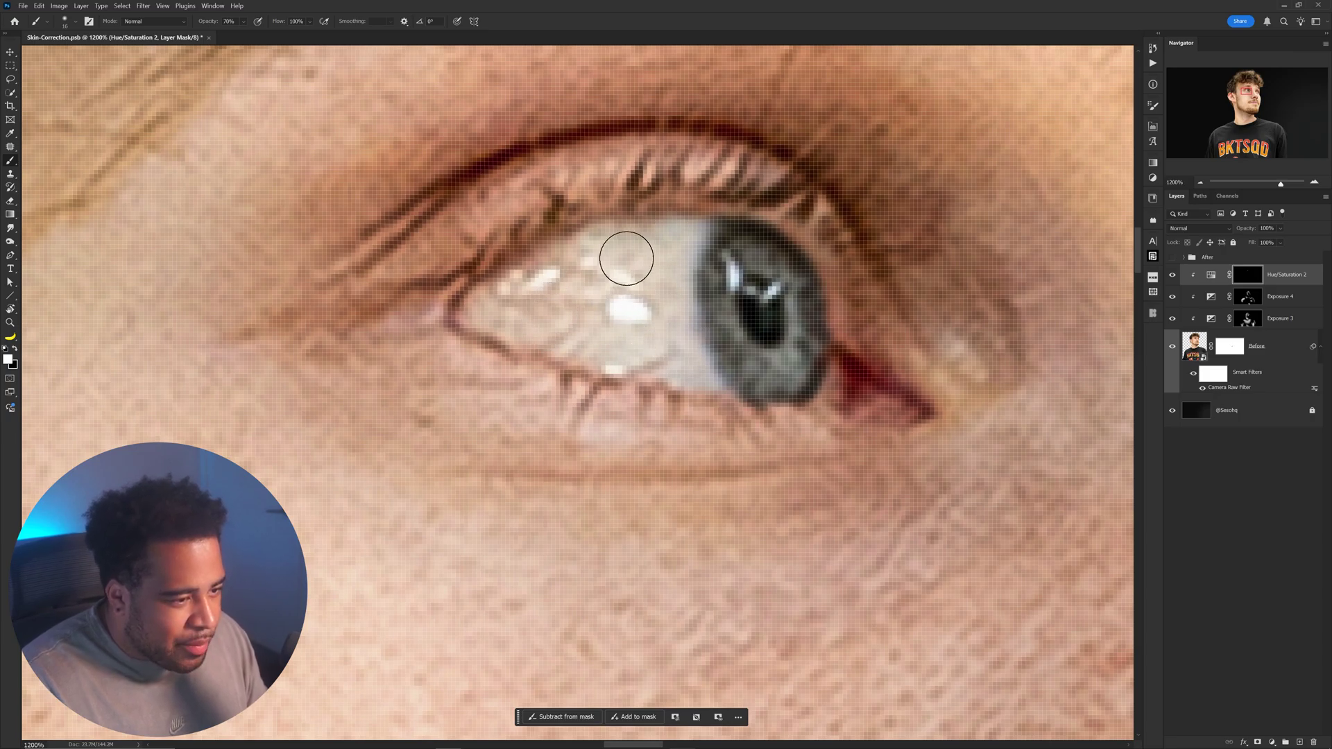
{"action": "scroll", "coordinate": [559, 257], "scroll_direction": "down", "scroll_amount": 6}
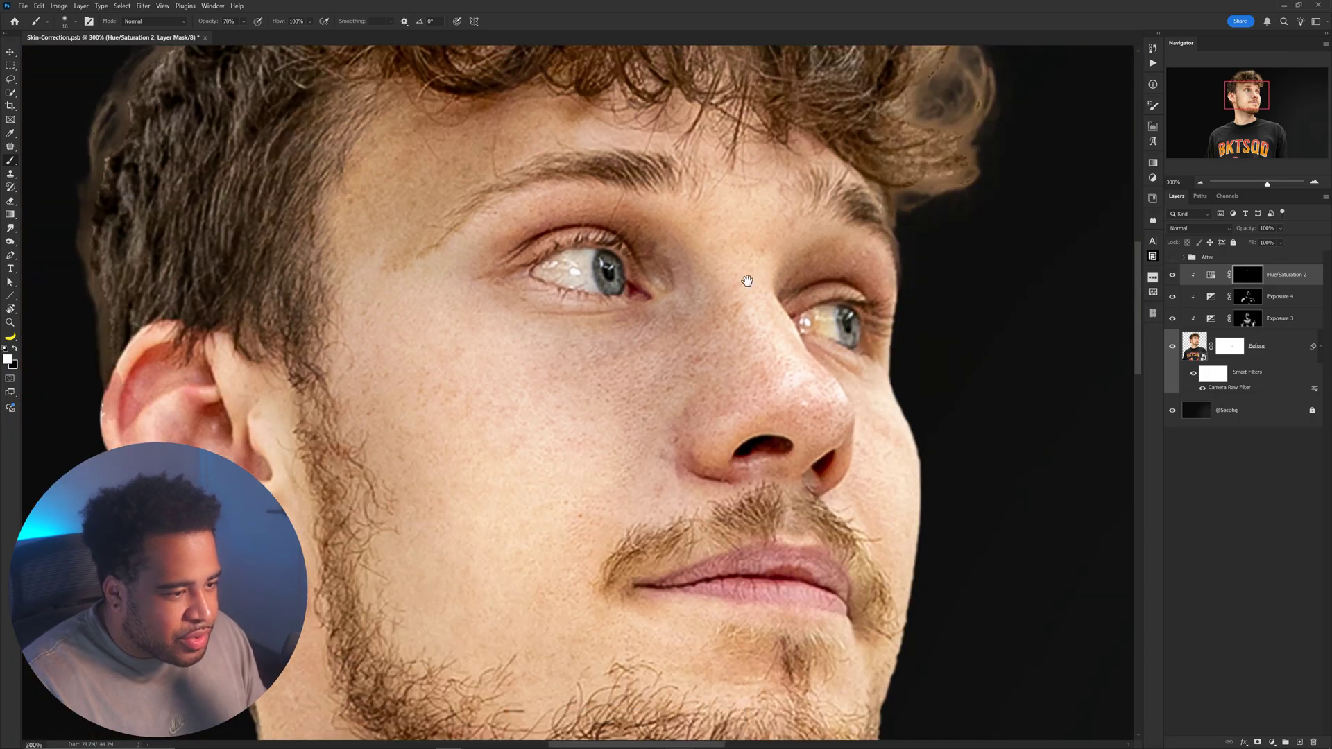
{"action": "left_click_drag", "start_coordinate": [845, 323], "coordinate": [693, 304]}
{"action": "scroll", "coordinate": [691, 302], "scroll_direction": "up", "scroll_amount": 5}
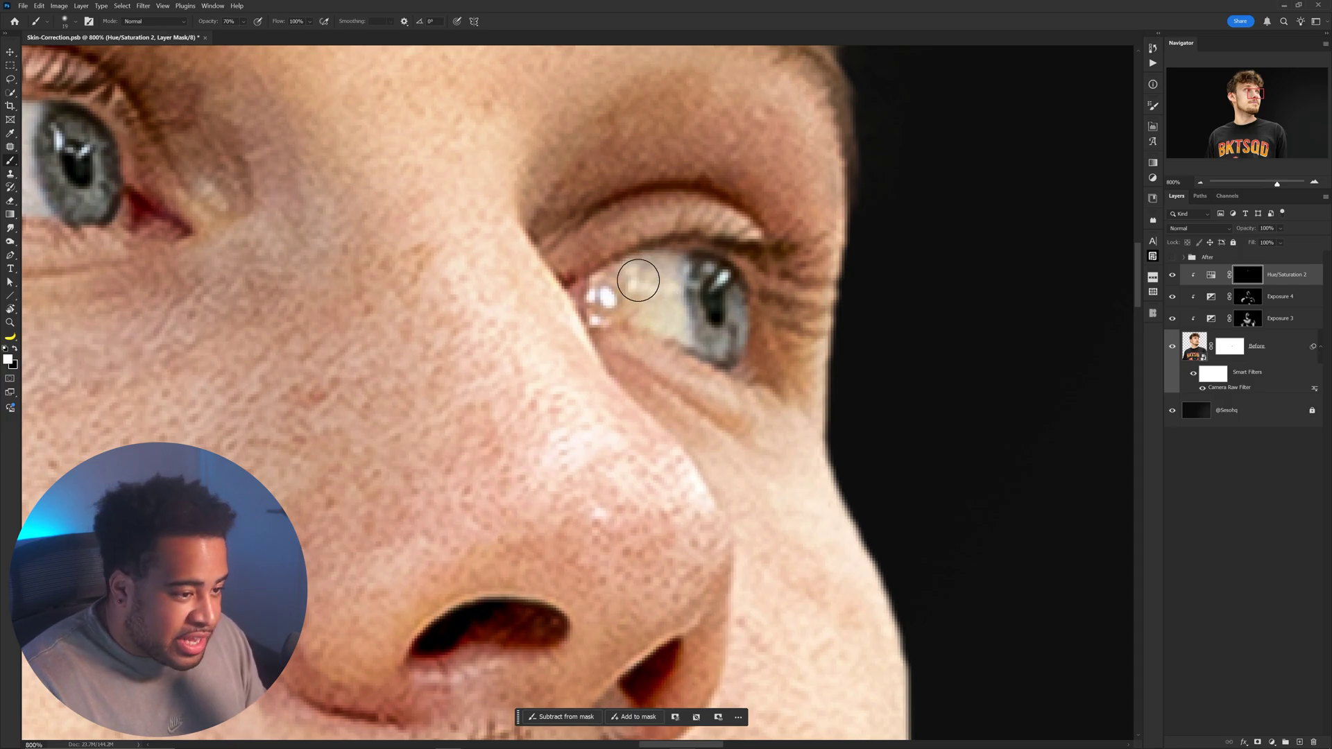
Step: Toggle the Hue/Saturation layer's visibility to compare the whitened eyes on the whole portrait
{"action": "key", "text": "ctrl+0"}
{"action": "left_click", "coordinate": [1171, 274]}
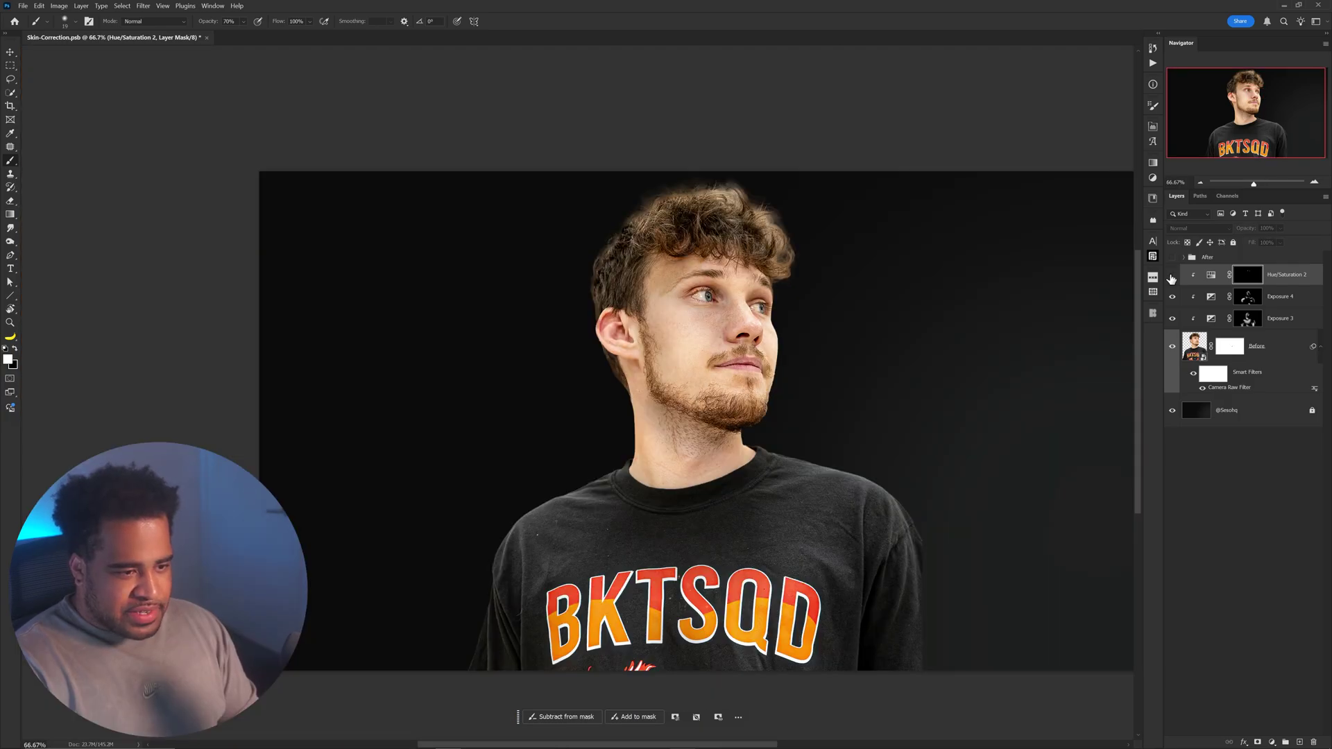
{"action": "left_click", "coordinate": [1172, 275]}
Step: Raise the Hue/Saturation layer's lightness to +28 to brighten the eye whites further
{"action": "scroll", "coordinate": [717, 299], "scroll_direction": "up", "scroll_amount": 4}
{"action": "double_click", "coordinate": [1211, 275]}
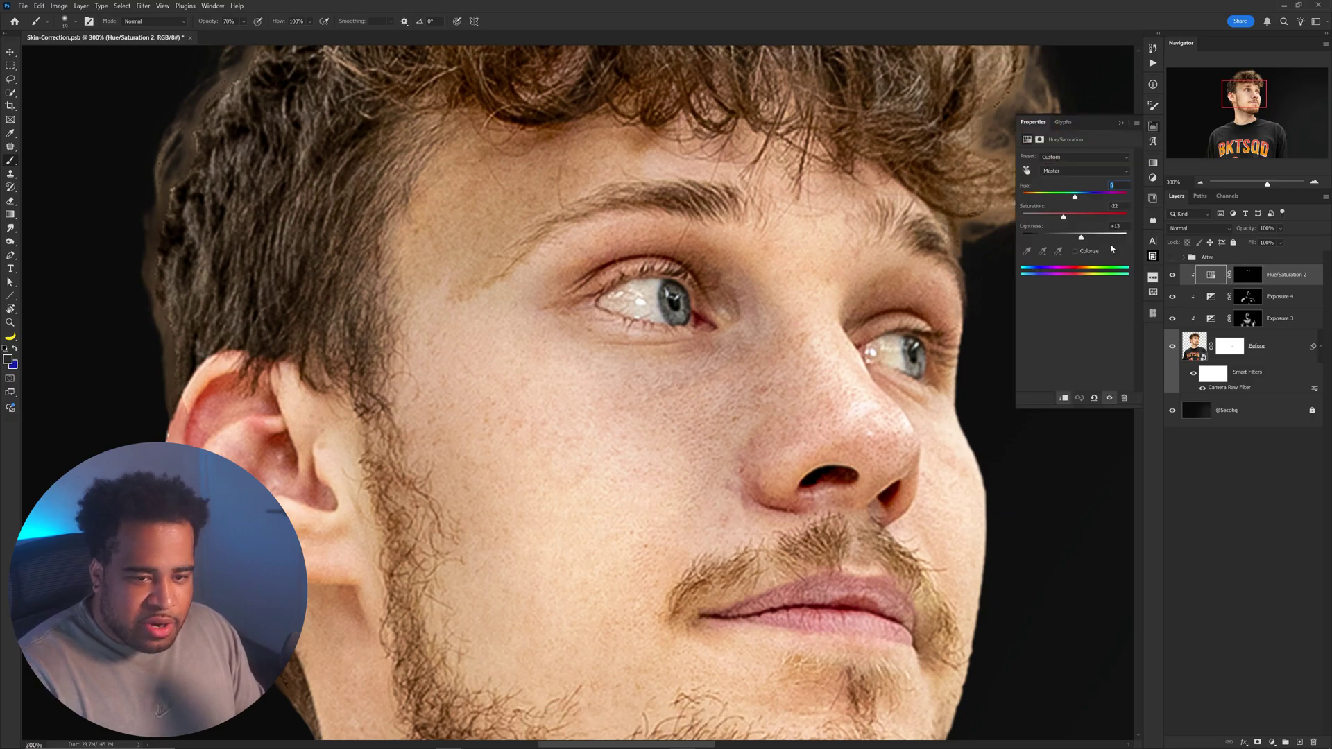
{"action": "left_click_drag", "start_coordinate": [1081, 237], "coordinate": [1104, 240]}
{"action": "left_click", "coordinate": [823, 252]}
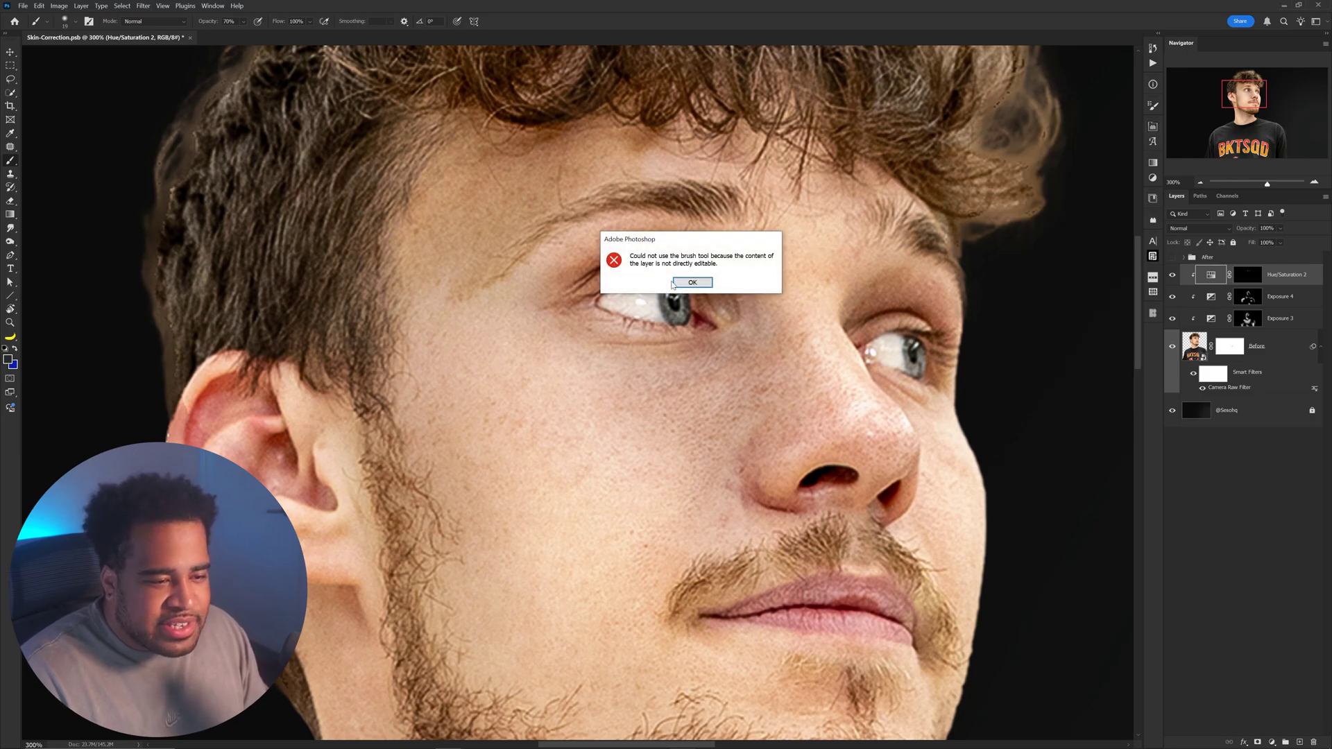
{"action": "left_click", "coordinate": [684, 282]}
{"action": "scroll", "coordinate": [790, 274], "scroll_direction": "down", "scroll_amount": 4}
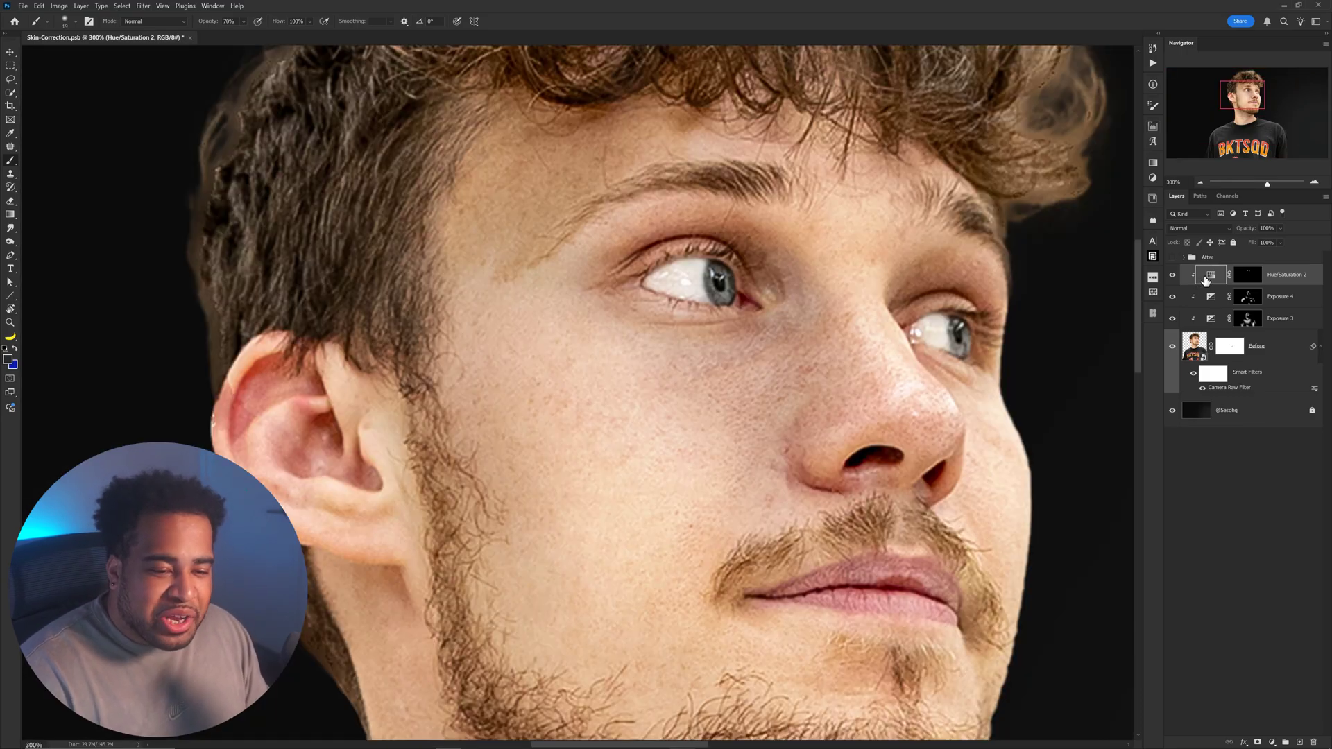
{"action": "left_click_drag", "start_coordinate": [1096, 238], "coordinate": [1090, 238]}
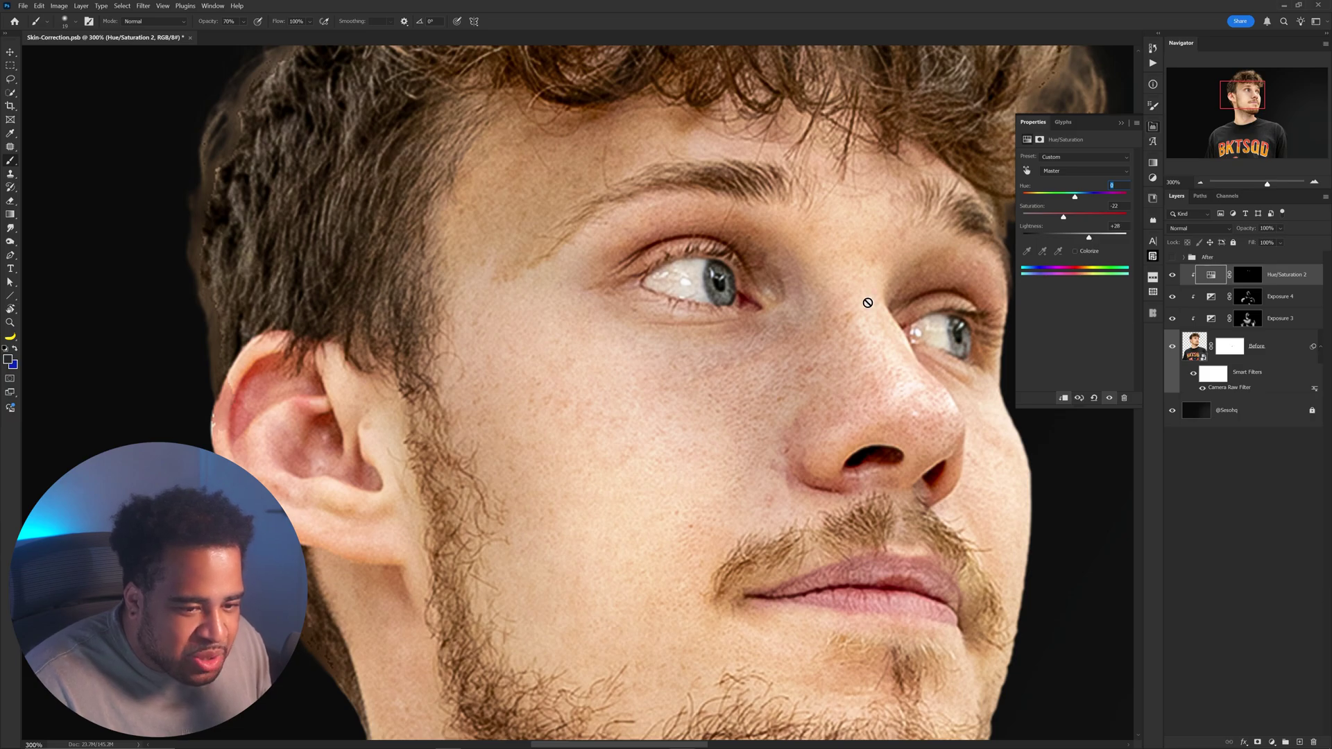
Step: Add a Brightness/Contrast adjustment layer above the Hue/Saturation layer, with brightness 35 and slightly raised contrast
{"action": "left_click", "coordinate": [1153, 127]}
{"action": "key", "text": "ctrl+0"}
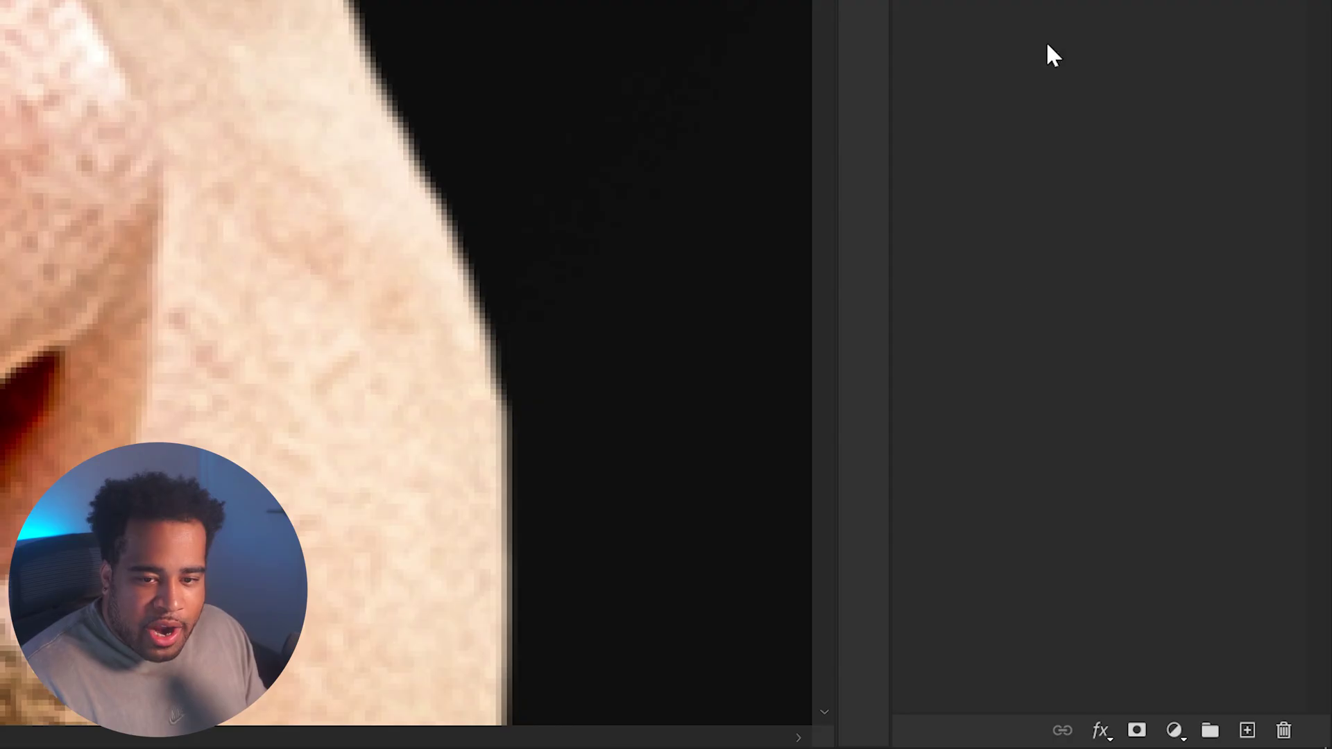
{"action": "left_click", "coordinate": [1189, 728]}
{"action": "left_click", "coordinate": [1198, 326]}
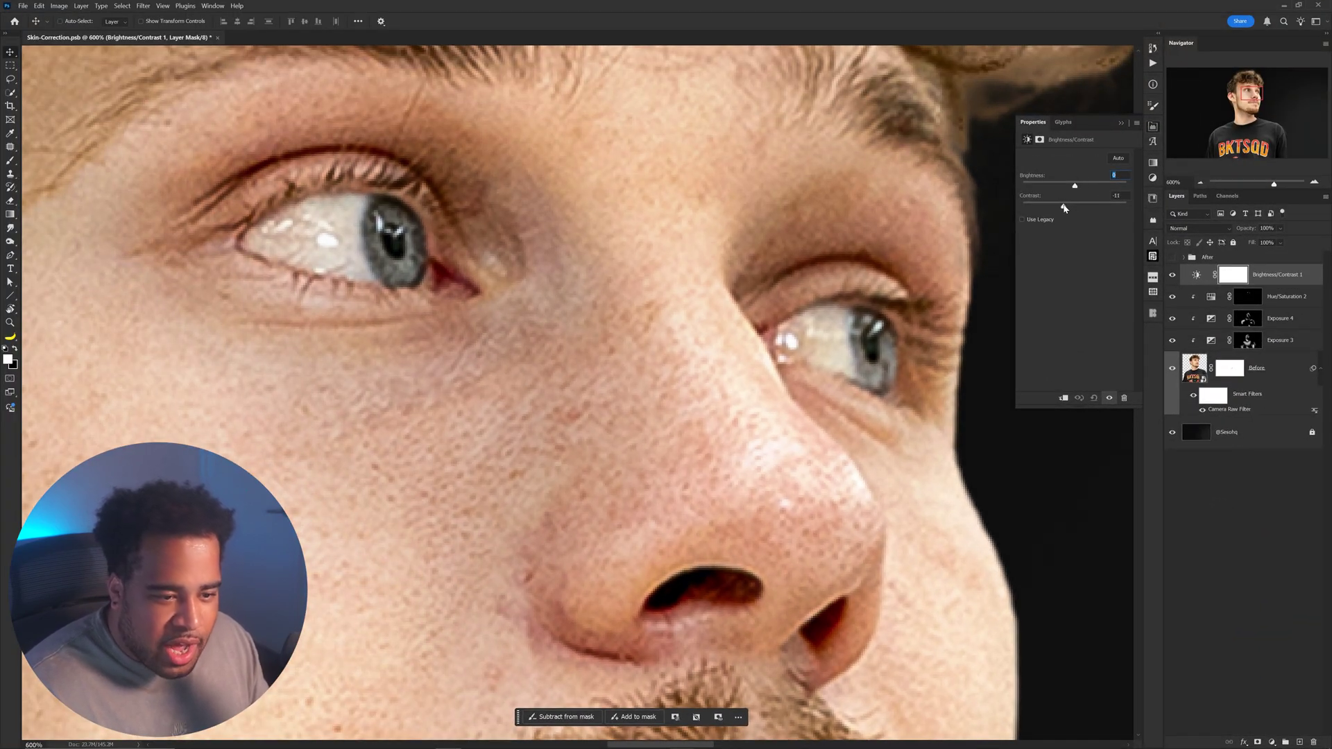
{"action": "left_click_drag", "start_coordinate": [1075, 186], "coordinate": [1087, 187]}
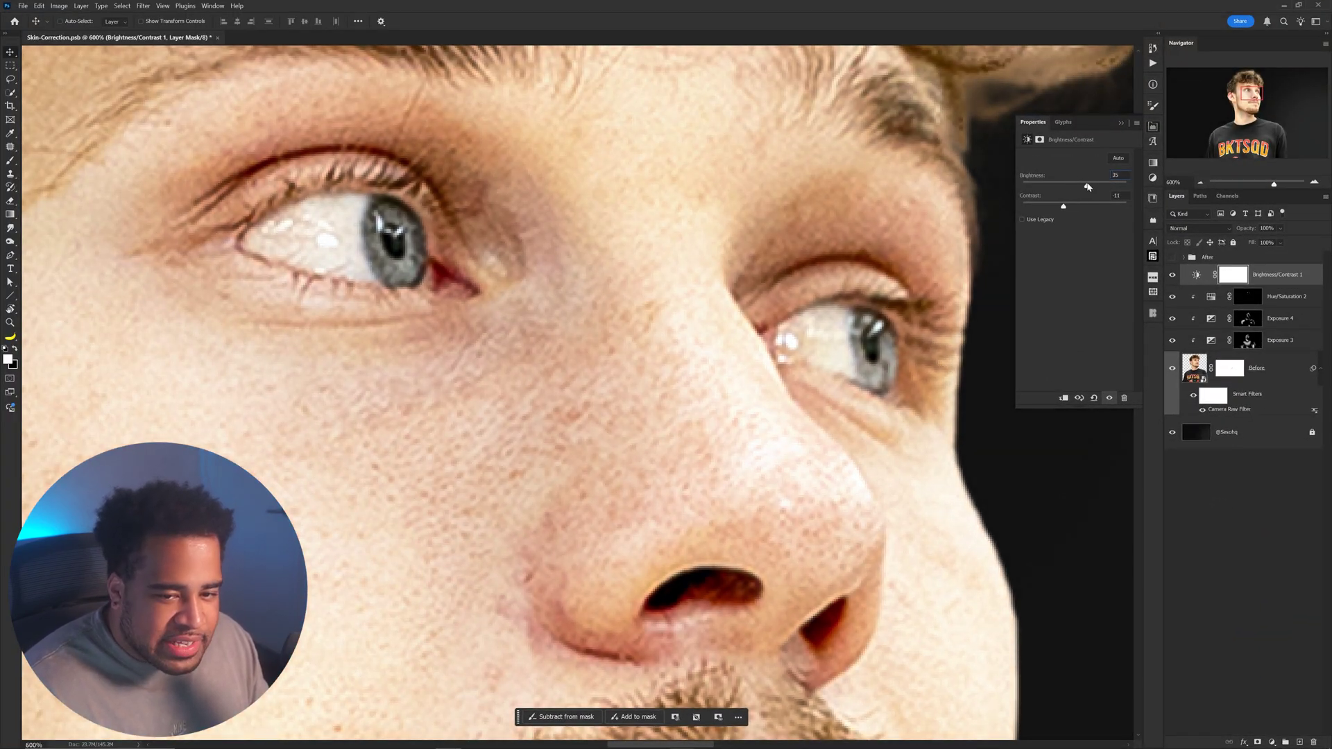
Step: Invert the Brightness/Contrast layer's mask to black and clip the layer to the portrait
{"action": "left_click", "coordinate": [1261, 285]}
{"action": "key", "text": "ctrl+i"}
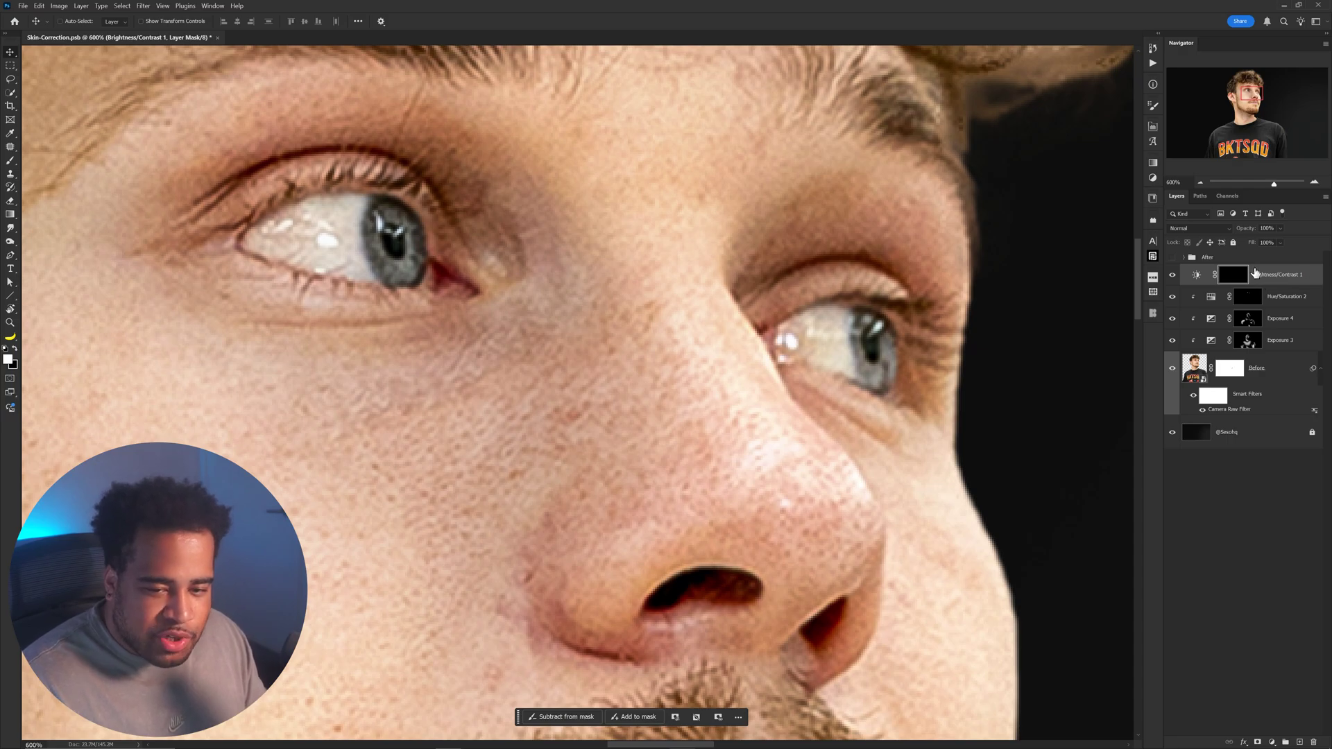
{"action": "left_click", "coordinate": [1281, 281], "text": "alt"}
Step: Paint white on the Brightness/Contrast mask over the irises of both eyes with a small soft brush
{"action": "key", "text": "b"}
{"action": "scroll", "coordinate": [379, 220], "scroll_direction": "up", "scroll_amount": 4}
{"action": "right_click", "coordinate": [404, 236], "text": "alt"}
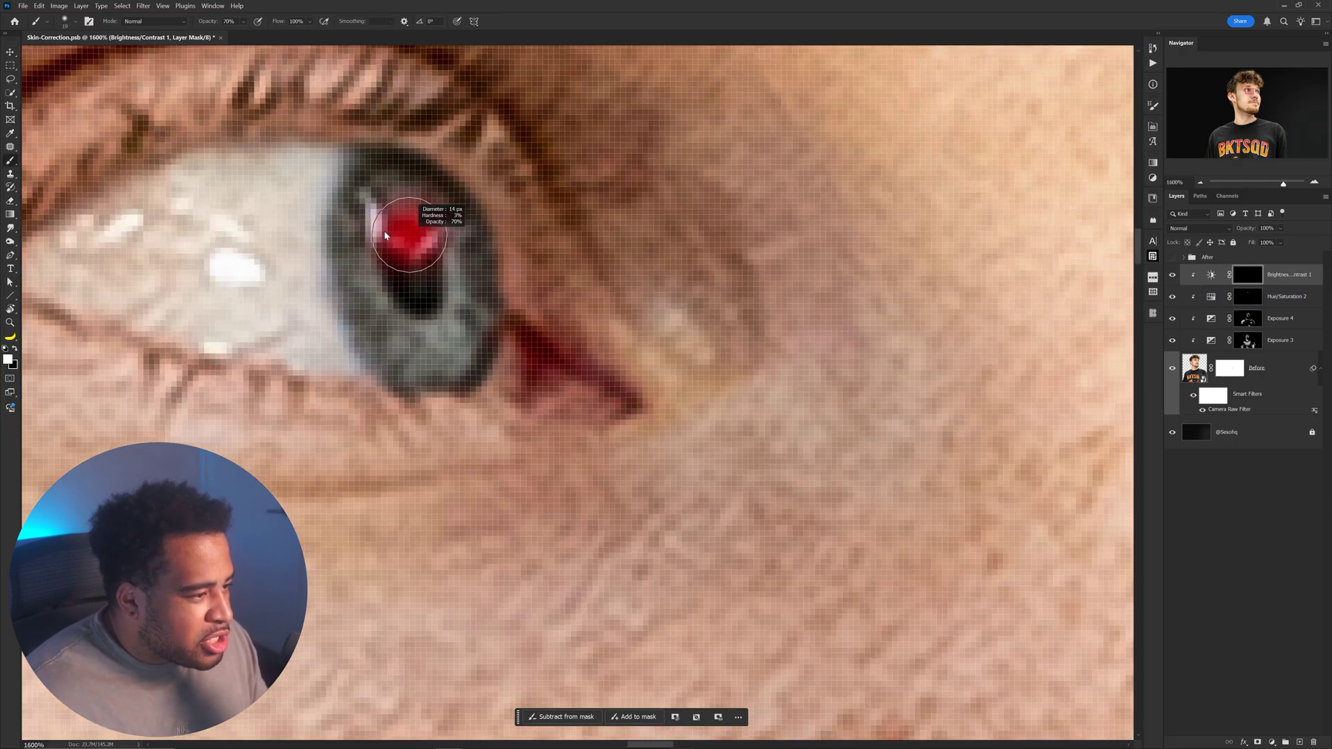
{"action": "right_click", "coordinate": [425, 291], "text": "alt"}
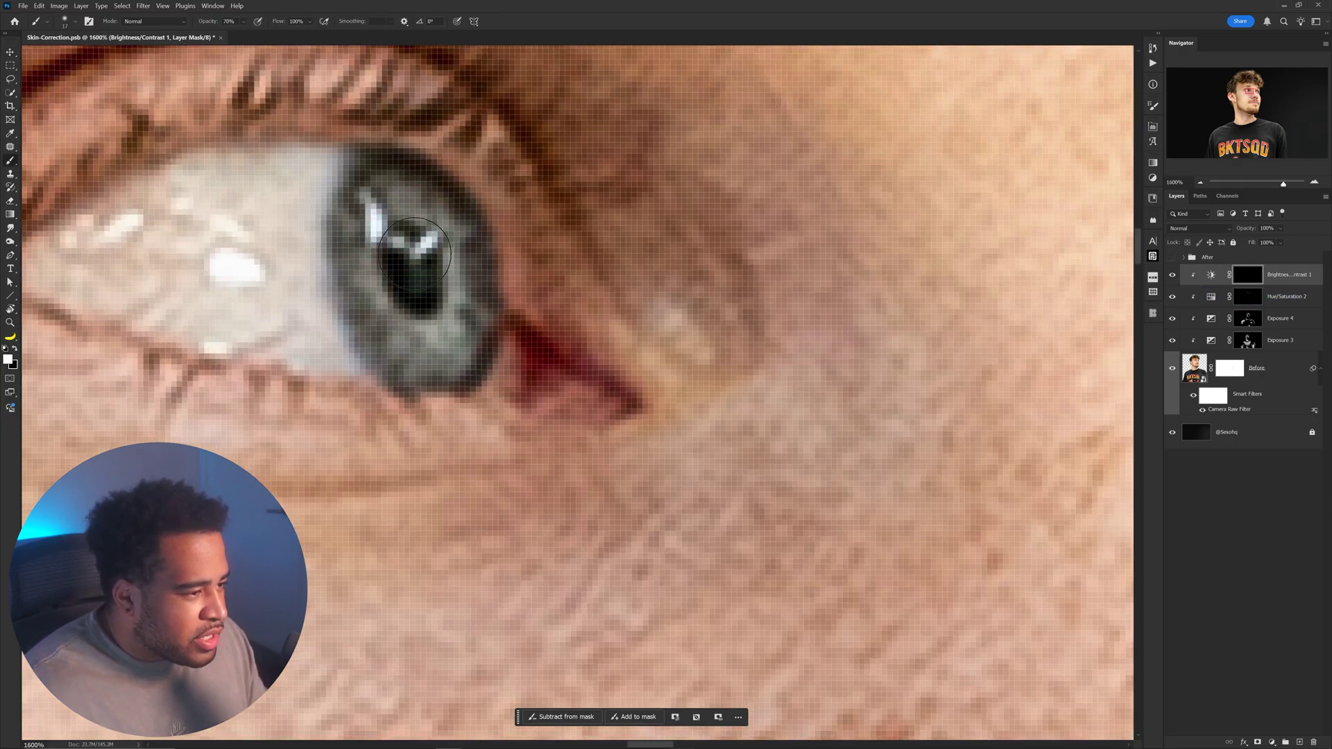
{"action": "left_click_drag", "start_coordinate": [541, 321], "coordinate": [90, 277]}
{"action": "left_click_drag", "start_coordinate": [794, 315], "coordinate": [330, 295]}
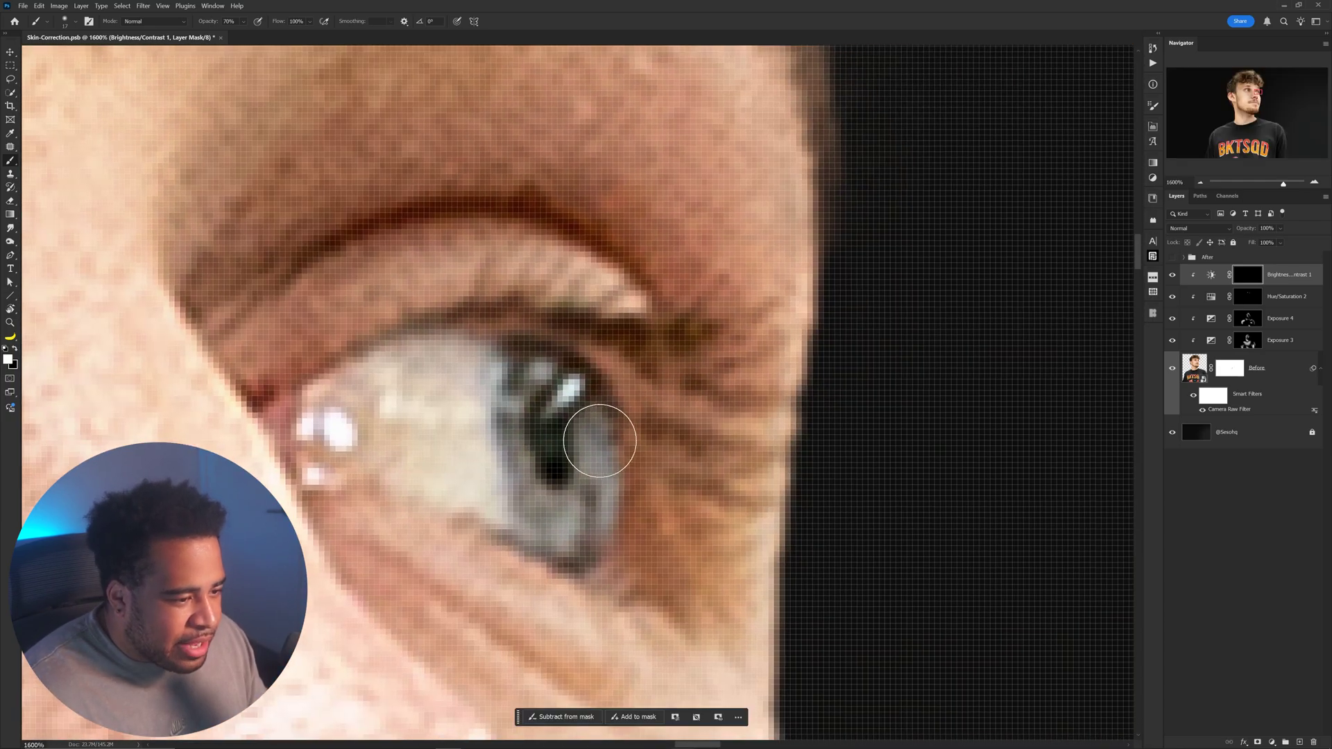
{"action": "left_click_drag", "start_coordinate": [601, 440], "coordinate": [561, 506]}
{"action": "scroll", "coordinate": [562, 506], "scroll_direction": "down", "scroll_amount": 9}
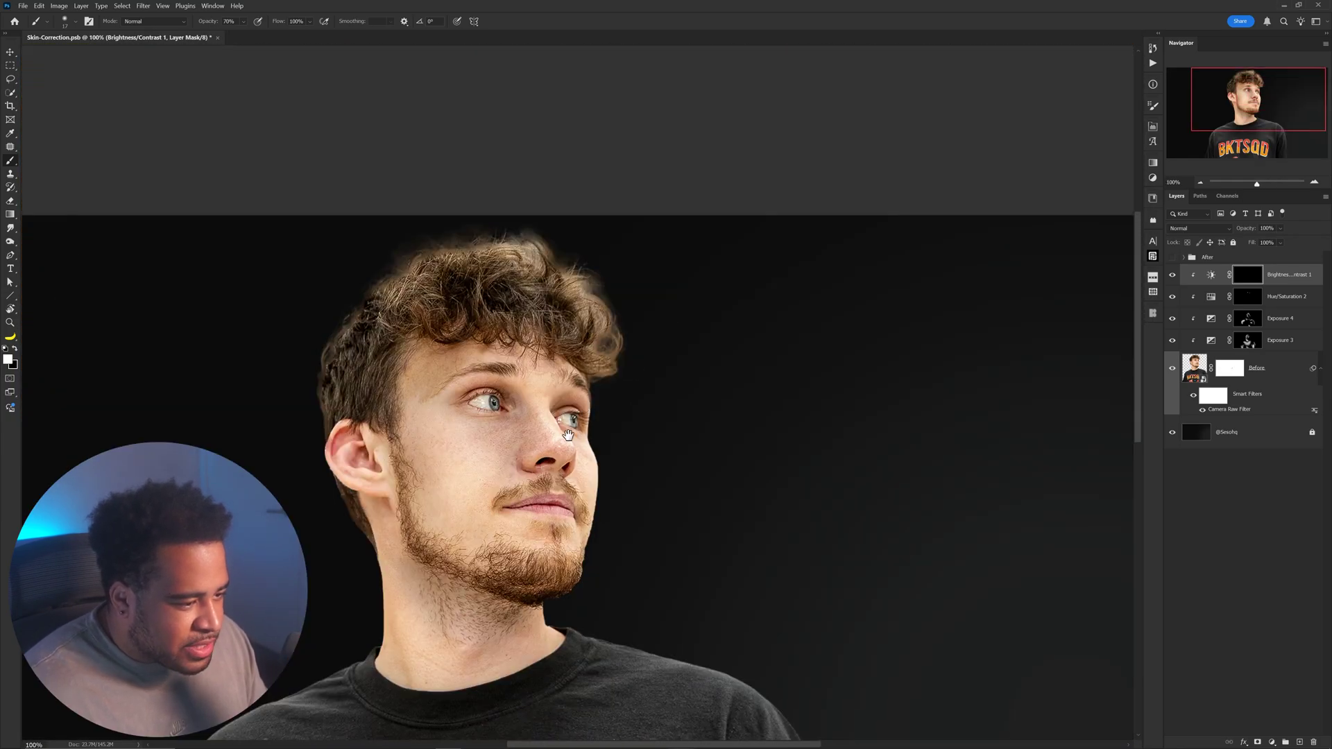
{"action": "scroll", "coordinate": [689, 359], "scroll_direction": "down", "scroll_amount": 2}
Step: Add a Selective Color adjustment layer above the Brightness/Contrast layer and clip it to the portrait
{"action": "key", "text": "v"}
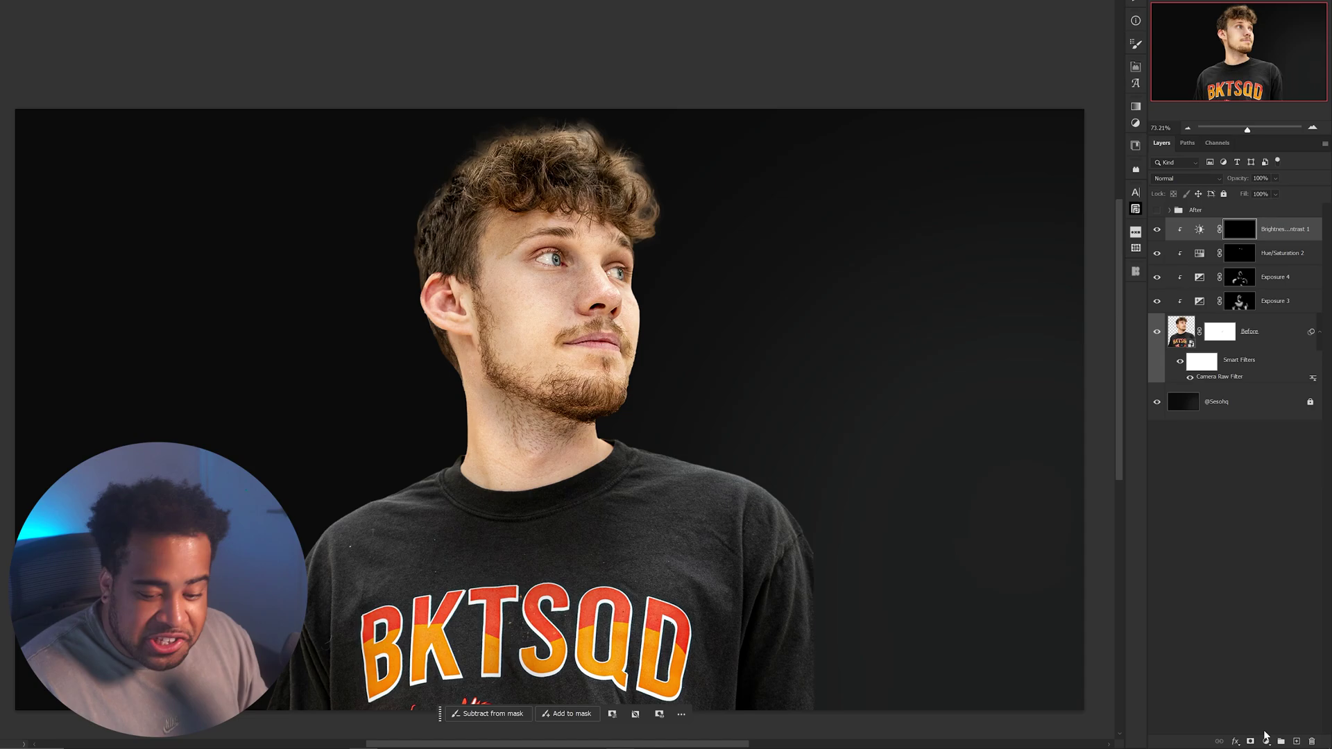
{"action": "left_click", "coordinate": [1272, 741]}
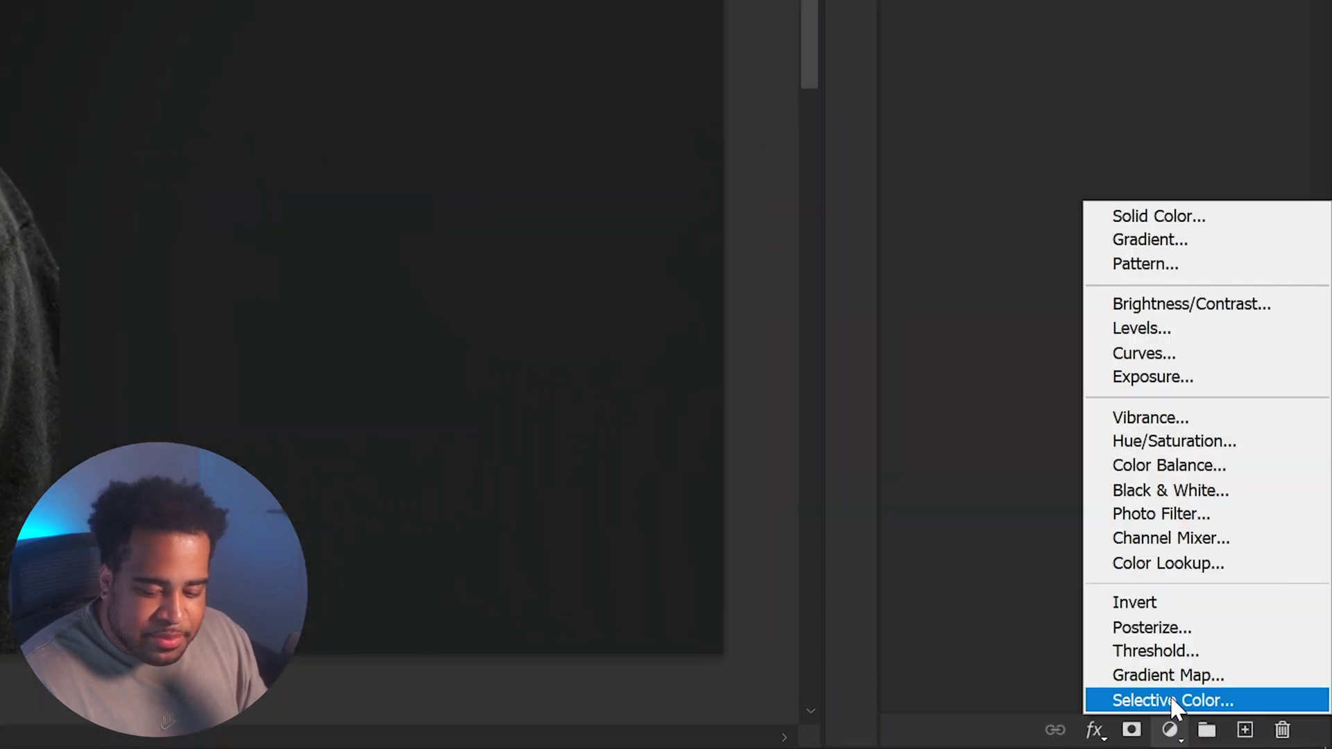
{"action": "left_click", "coordinate": [1172, 701]}
{"action": "right_click", "coordinate": [1269, 276]}
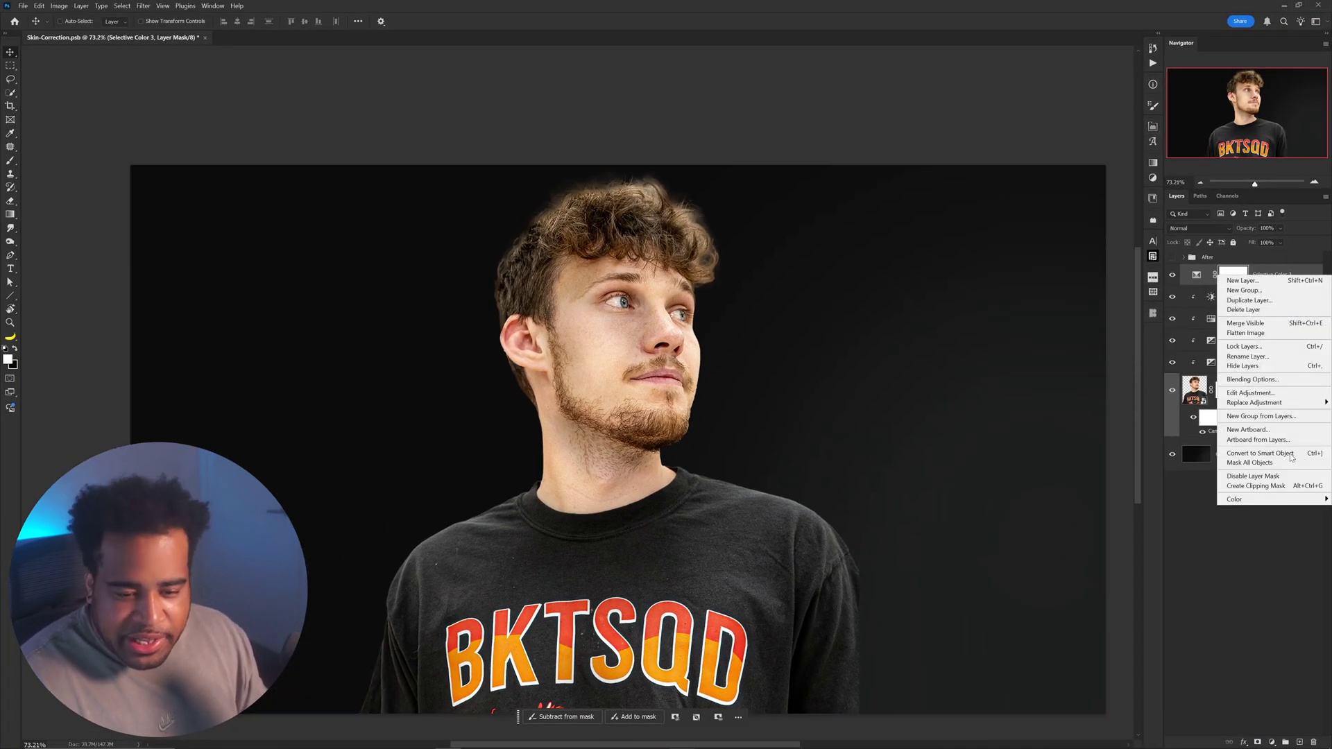
{"action": "left_click", "coordinate": [1280, 487]}
Step: Lower cyan and set magenta to +5 in the Selective Color layer's Reds, and compare the skin with the layer on and off
{"action": "double_click", "coordinate": [1210, 275]}
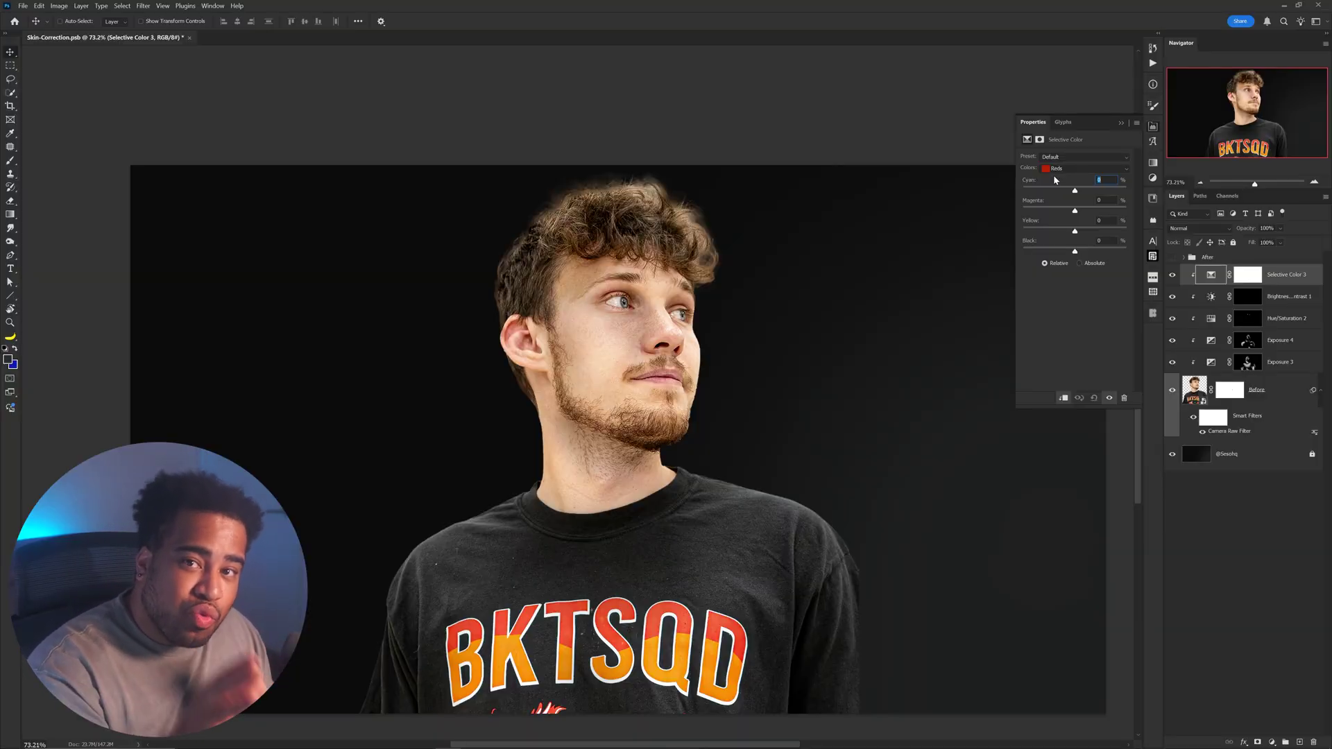
{"action": "left_click", "coordinate": [1070, 170]}
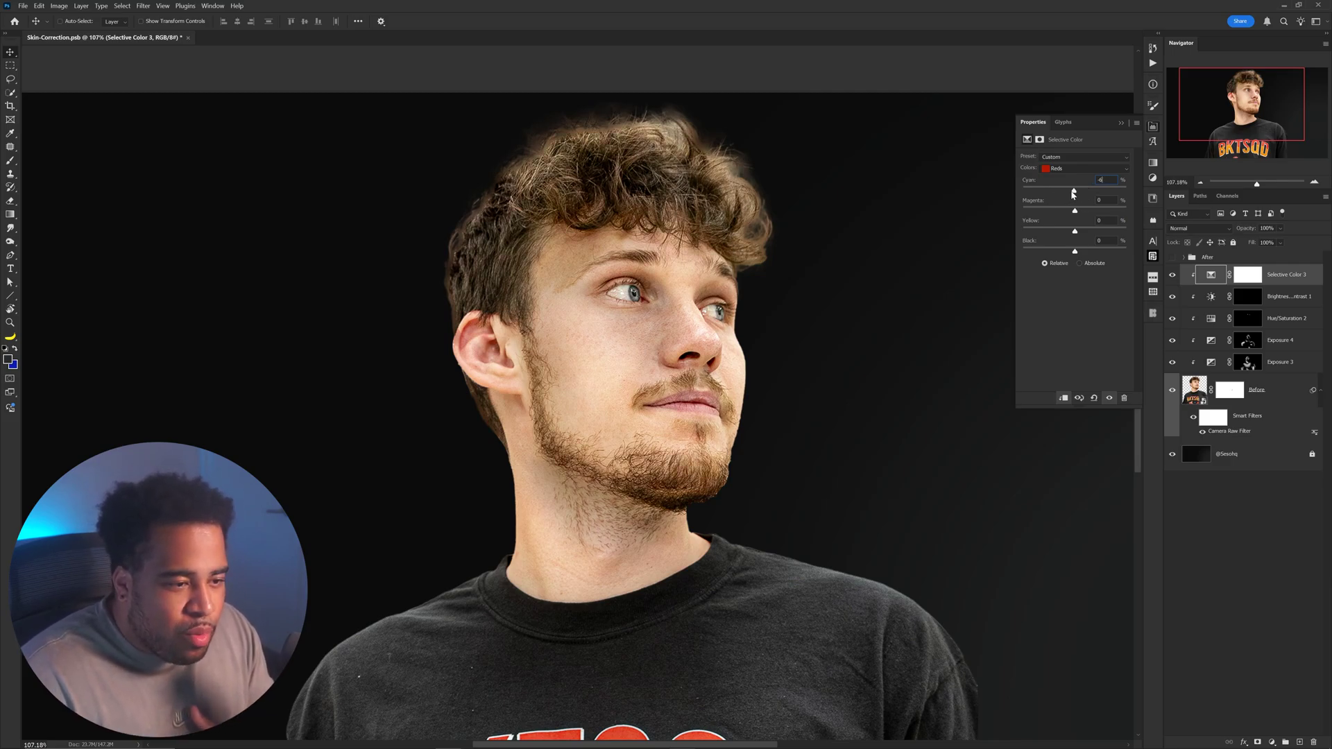
{"action": "mouse_move", "coordinate": [1077, 214]}
{"action": "left_mouse_down"}
{"action": "mouse_move", "coordinate": [1091, 212]}
{"action": "mouse_move", "coordinate": [1040, 214]}
{"action": "mouse_move", "coordinate": [1087, 213]}
{"action": "left_mouse_up"}
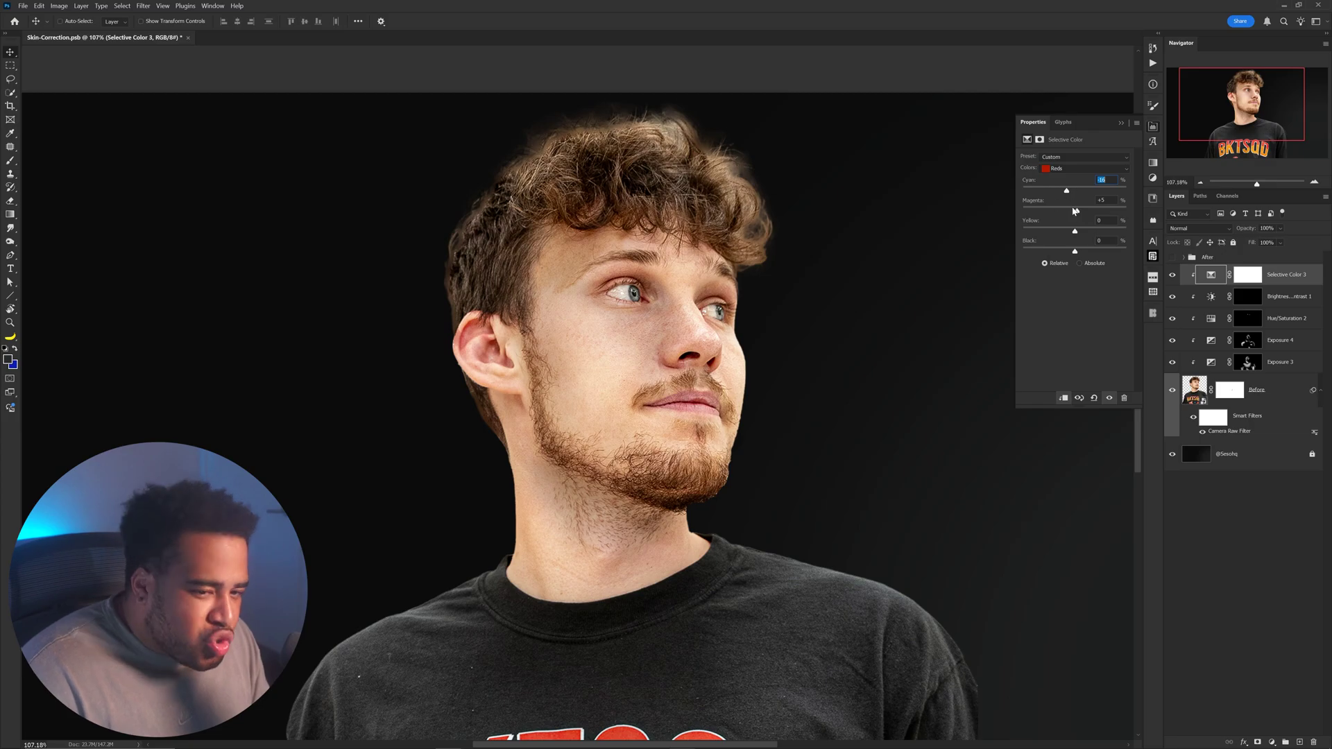
{"action": "left_click", "coordinate": [1174, 278]}
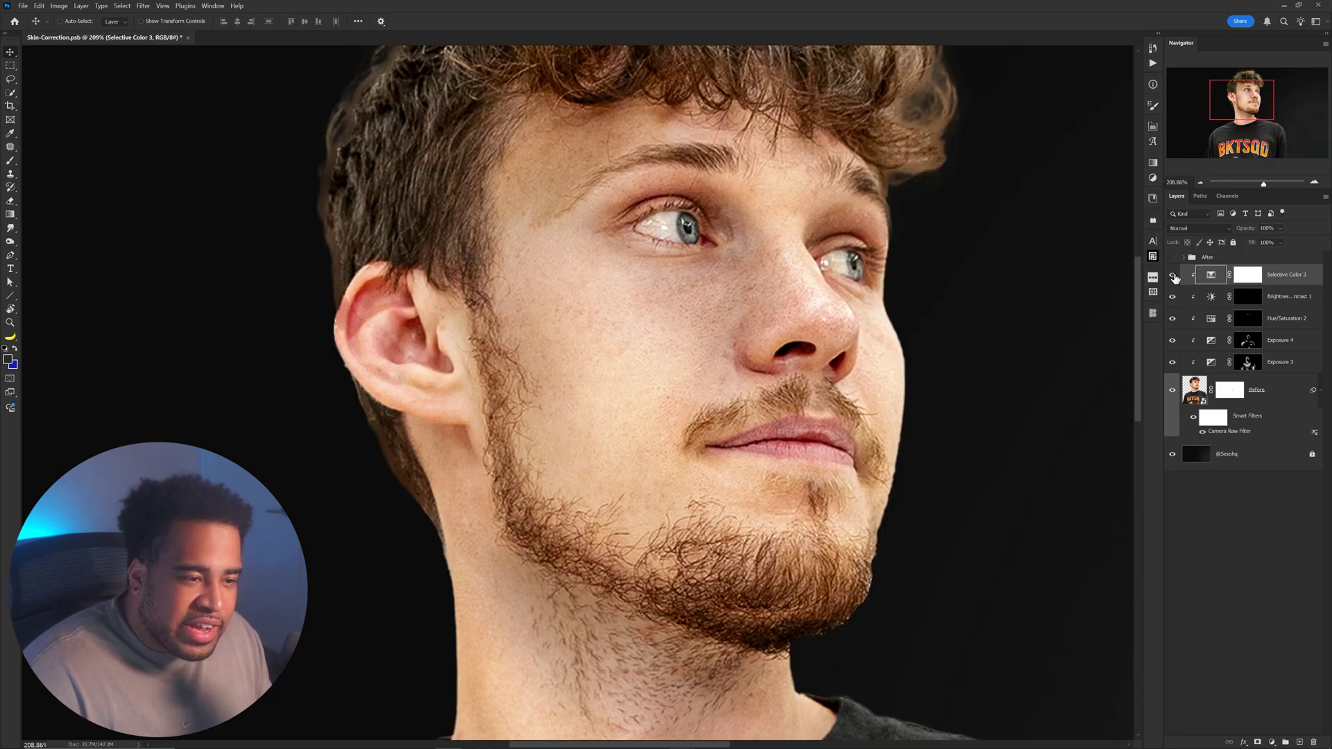
{"action": "left_click", "coordinate": [1174, 277]}
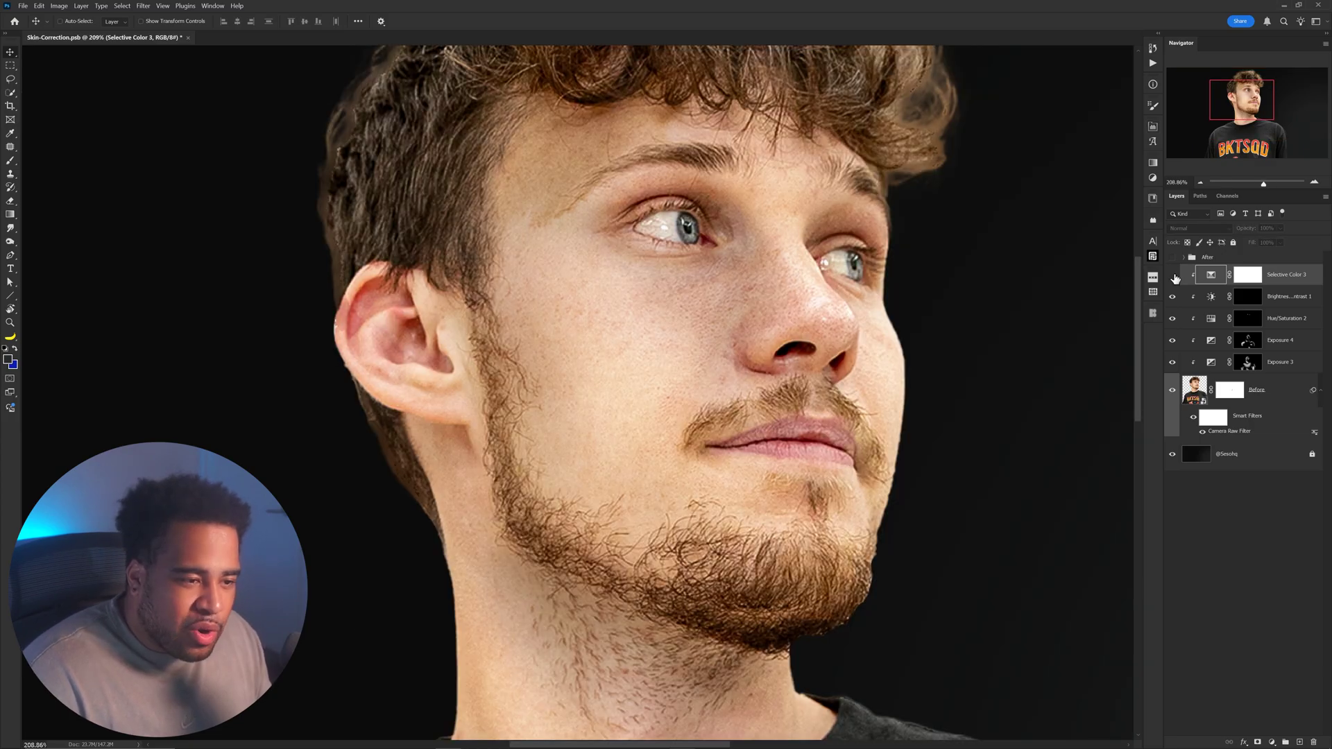
{"action": "left_click", "coordinate": [1173, 278]}
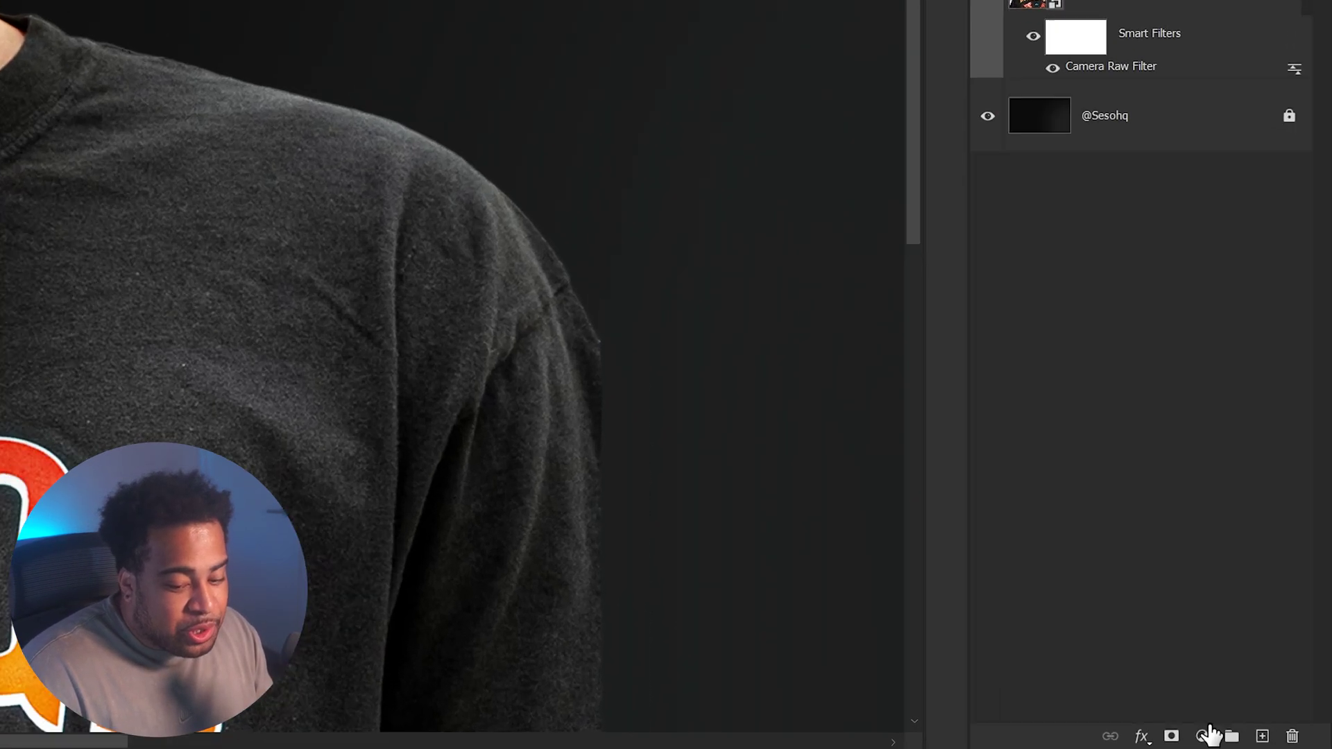
Step: Add a Color Lookup adjustment layer clipped to the portrait and load the 3Strip.look 3DLUT file
{"action": "left_click", "coordinate": [1273, 742]}
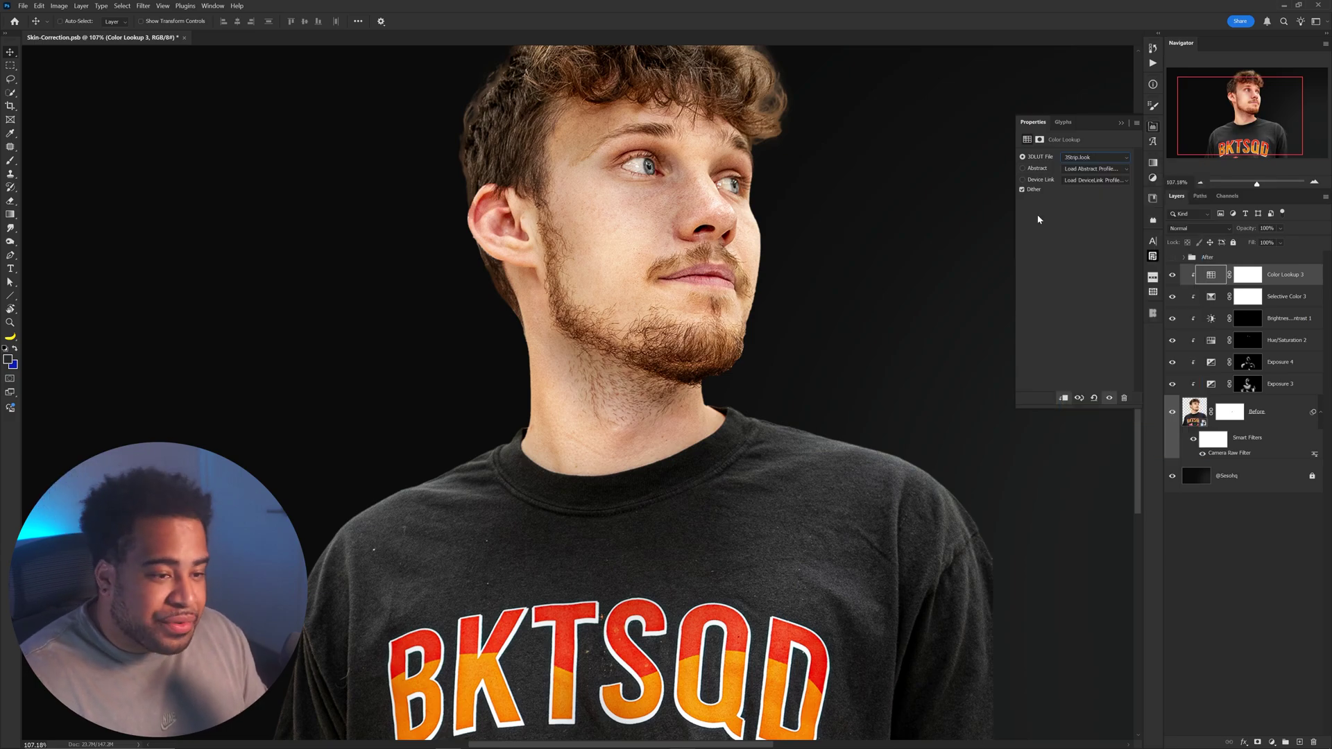
{"action": "scroll", "coordinate": [725, 264], "scroll_direction": "down", "scroll_amount": 2}
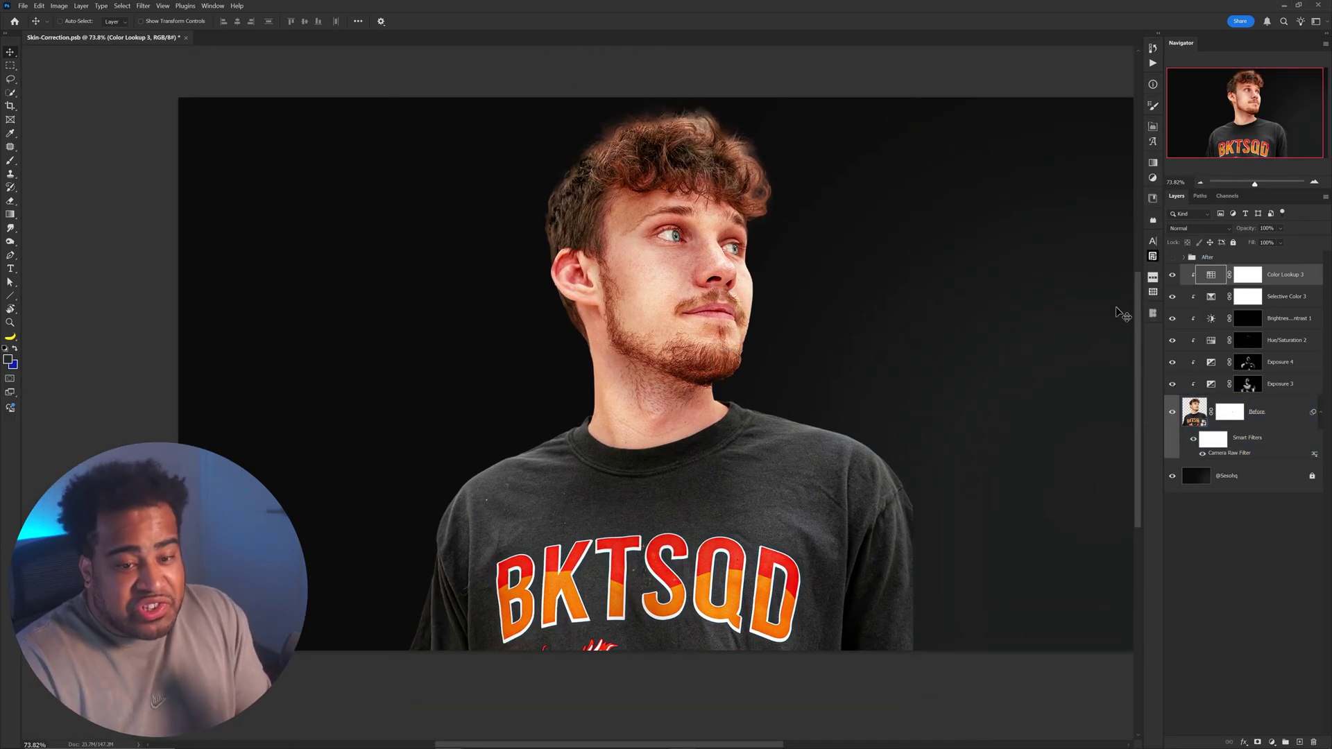
{"action": "double_click", "coordinate": [1213, 275]}
{"action": "left_click", "coordinate": [1213, 275]}
{"action": "left_click", "coordinate": [1203, 274]}
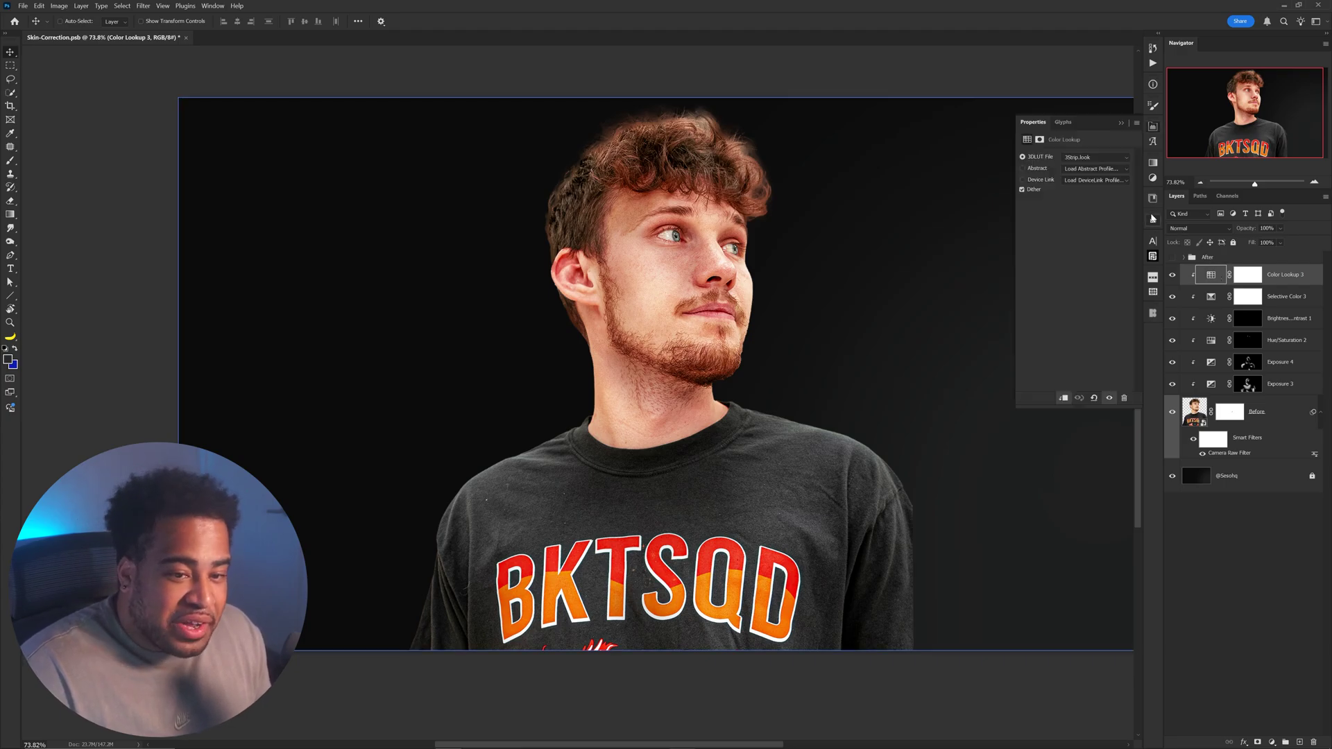
{"action": "left_click", "coordinate": [1095, 158]}
{"action": "scroll", "coordinate": [1092, 208], "scroll_direction": "up", "scroll_amount": 2}
{"action": "left_click", "coordinate": [1089, 209]}
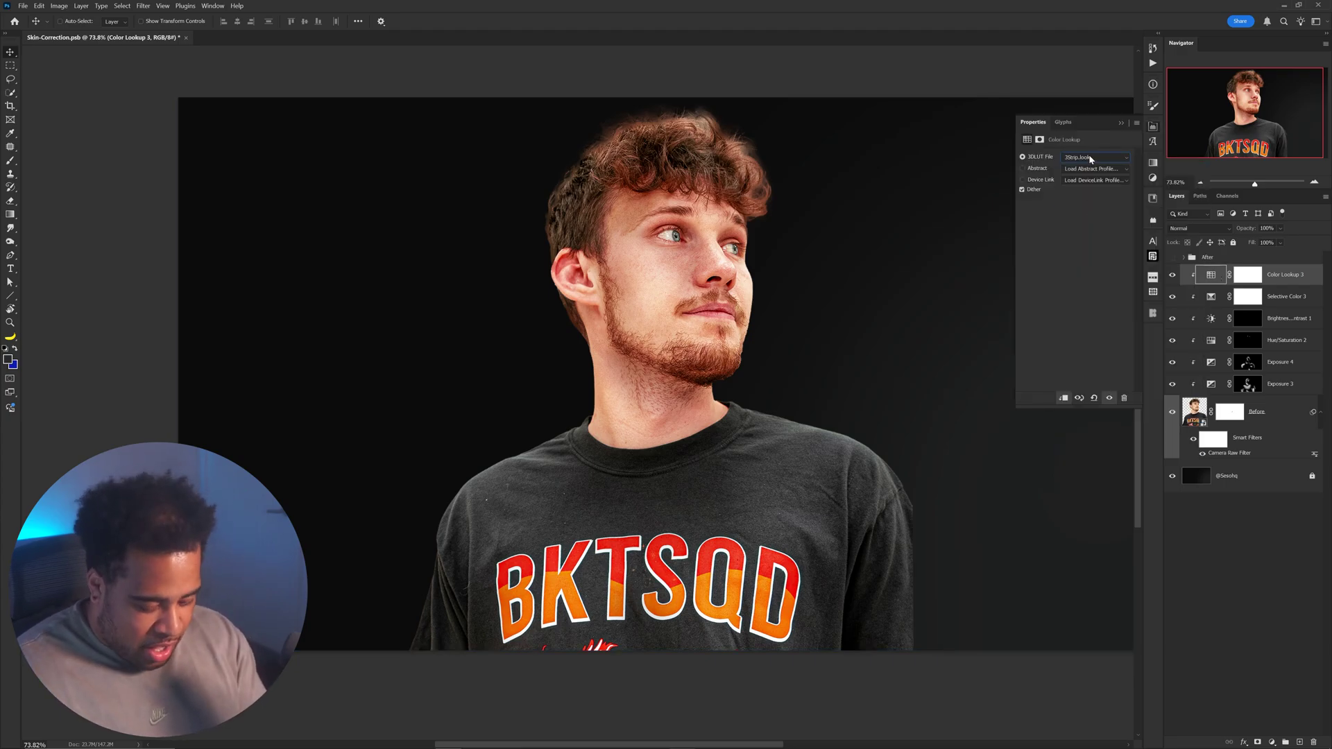
Step: Preview the successive 3DLUT presets on the Color Lookup layer and settle on Fuji F125 Kodak 2393
{"action": "key", "text": "Down"}
{"action": "key", "text": "Down"}
{"action": "key", "text": "Down"}
{"action": "key", "text": "Down"}
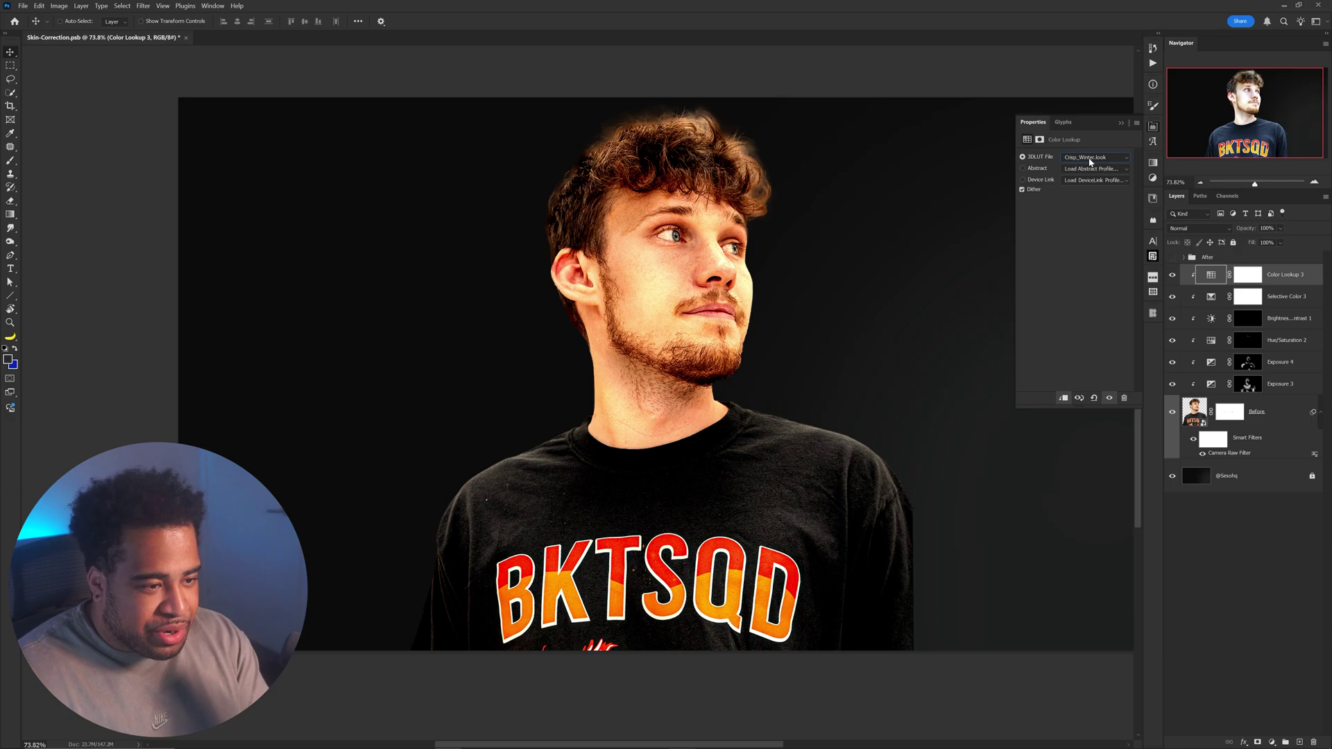
{"action": "key", "text": "Down"}
{"action": "key", "text": "Down"}
{"action": "key", "text": "Up"}
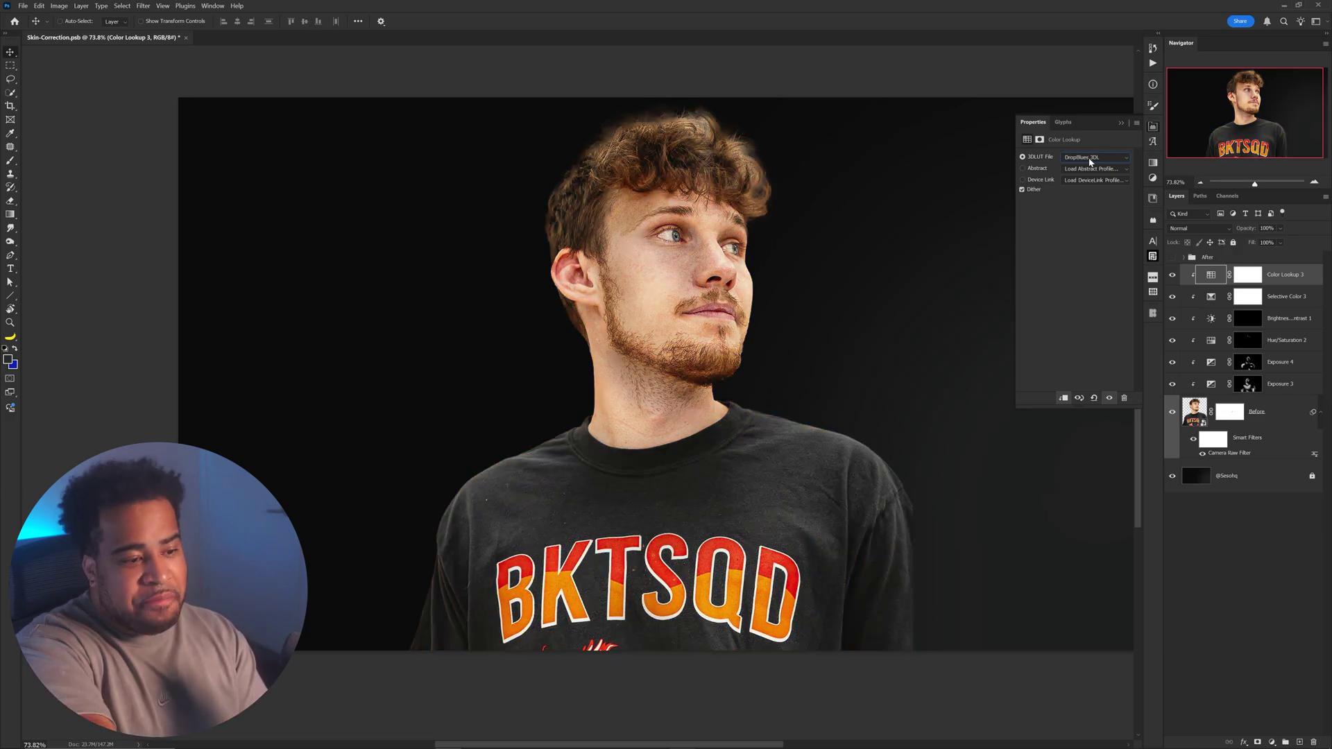
{"action": "key", "text": "Down"}
{"action": "key", "text": "Down"}
{"action": "key", "text": "Down"}
{"action": "key", "text": "Down"}
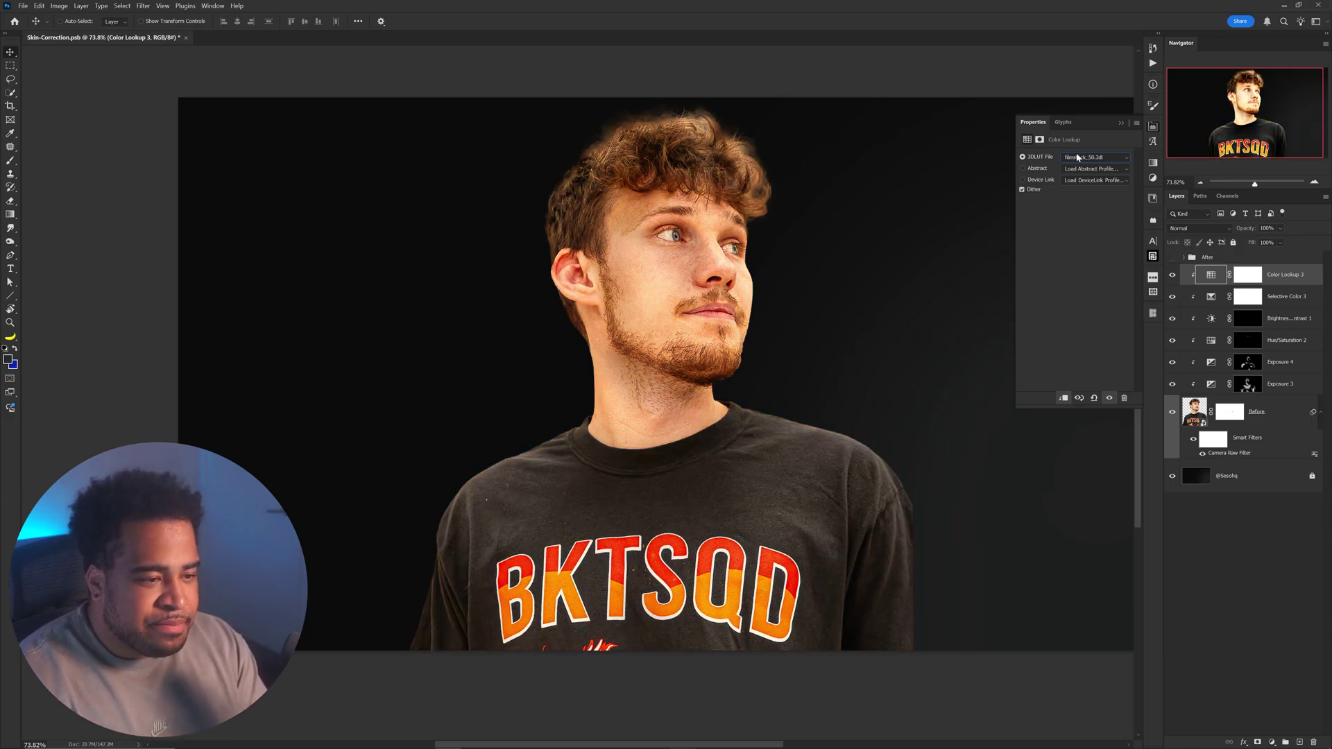
{"action": "key", "text": "Down"}
{"action": "key", "text": "Down"}
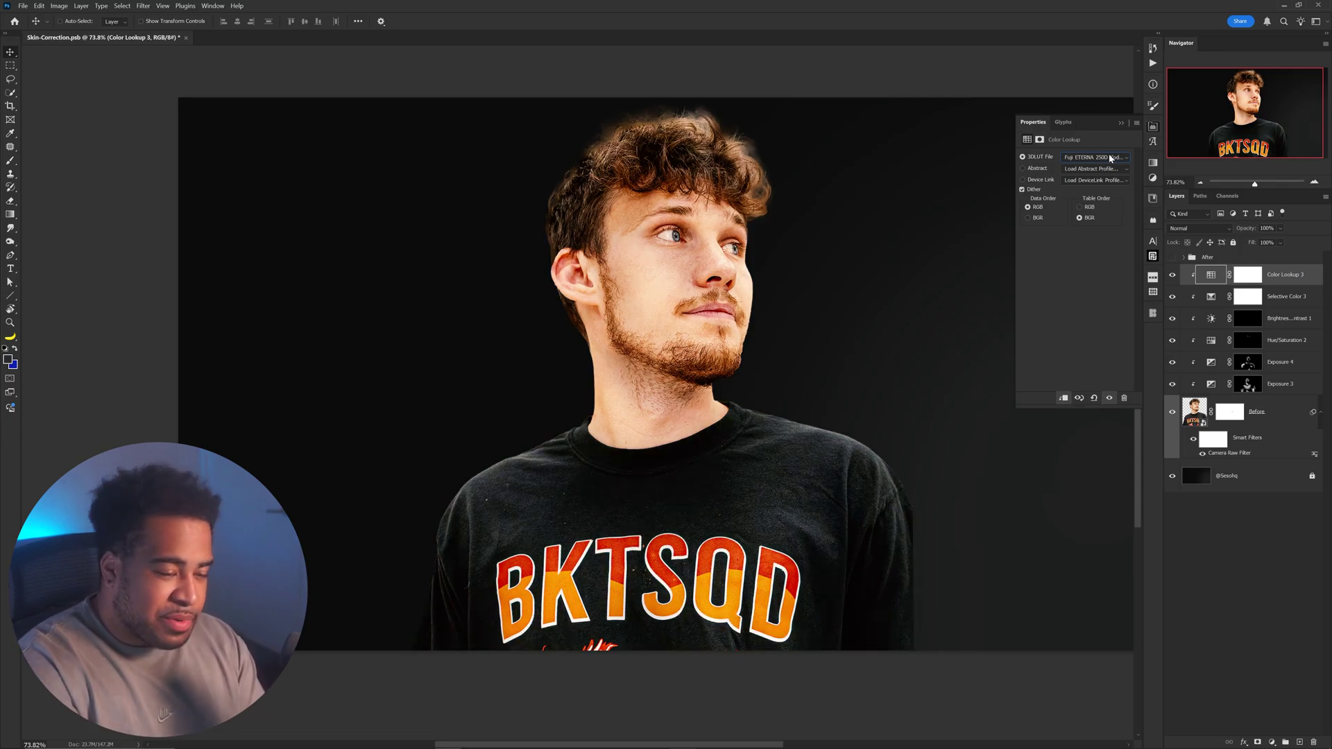
{"action": "key", "text": "Down"}
{"action": "key", "text": "Down"}
{"action": "key", "text": "Down"}
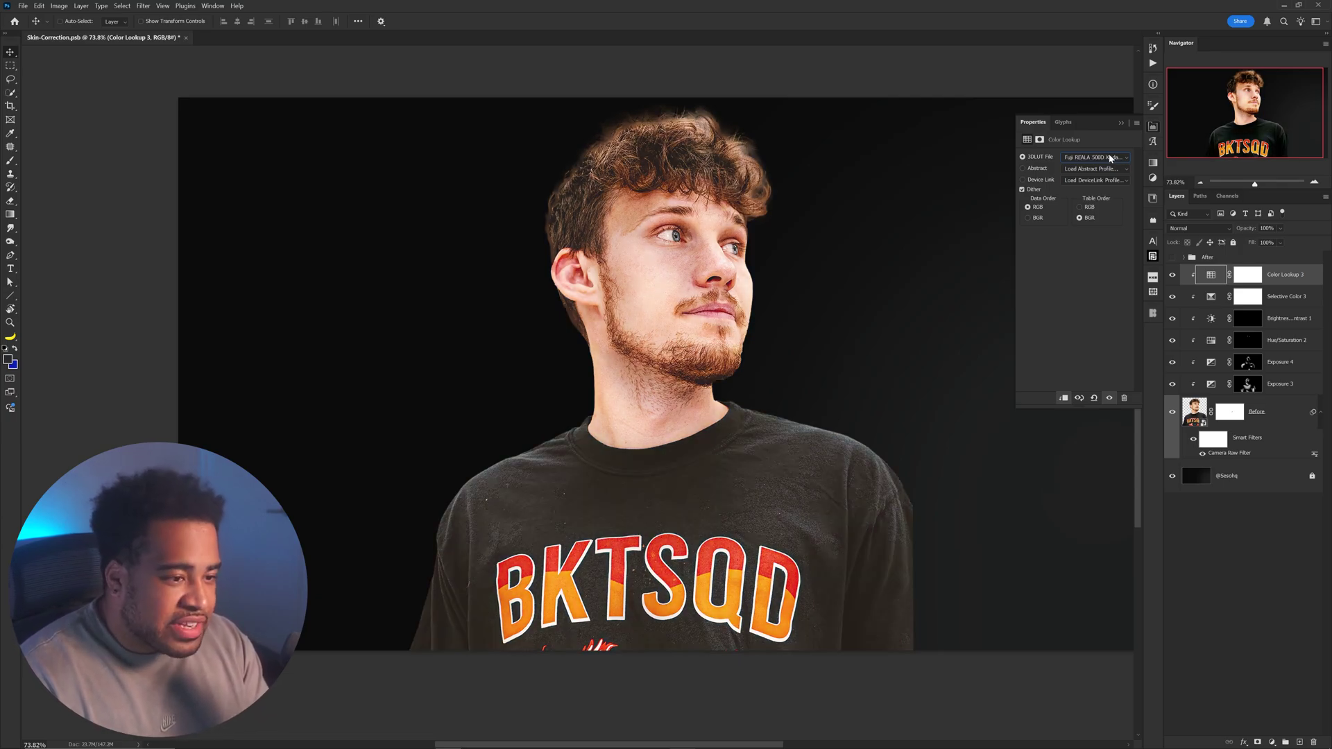
{"action": "key", "text": "Up"}
{"action": "key", "text": "Up"}
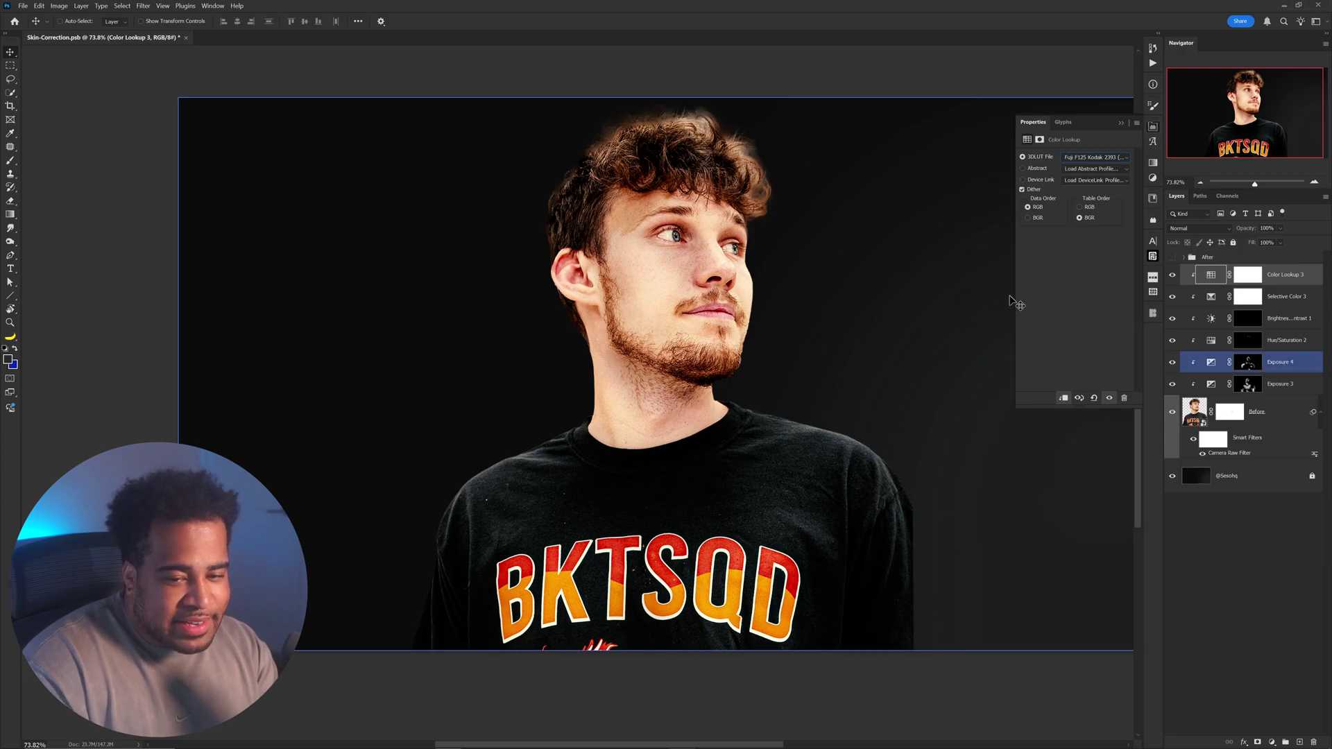
Step: Set the Color Lookup layer's blend mode to Lighter Color
{"action": "left_click", "coordinate": [1227, 283]}
{"action": "left_click", "coordinate": [1198, 229]}
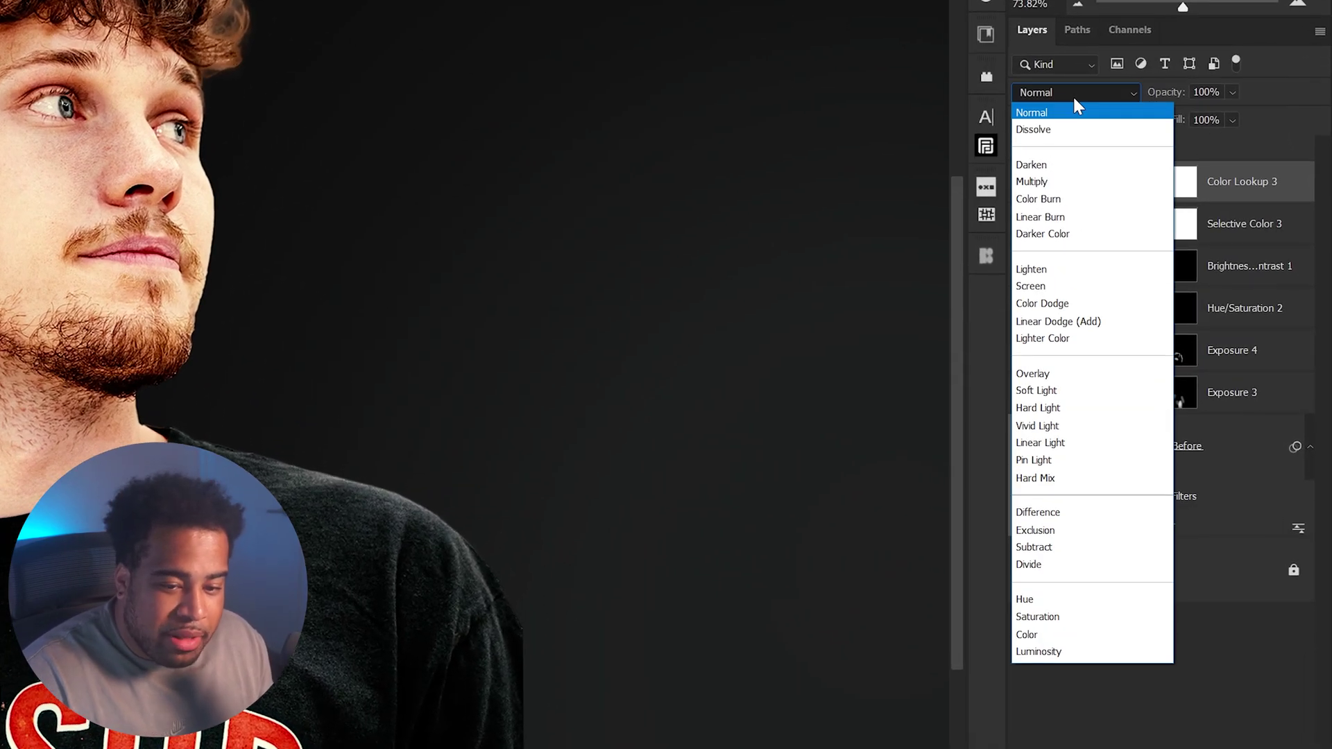
{"action": "left_click", "coordinate": [1043, 338]}
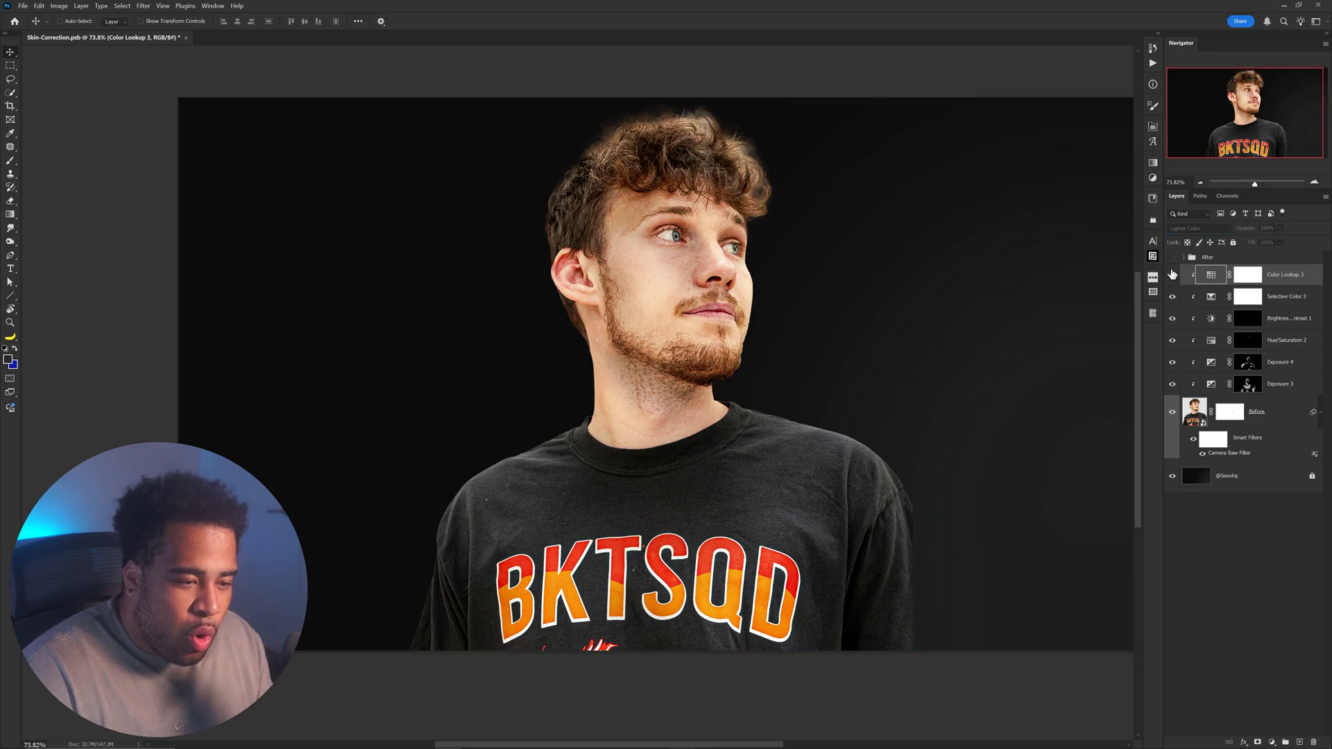
Step: Compare the portrait with the Color Lookup layer on and off, and reduce the layer's opacity to 36%
{"action": "left_click", "coordinate": [1173, 274]}
{"action": "left_click", "coordinate": [1173, 274]}
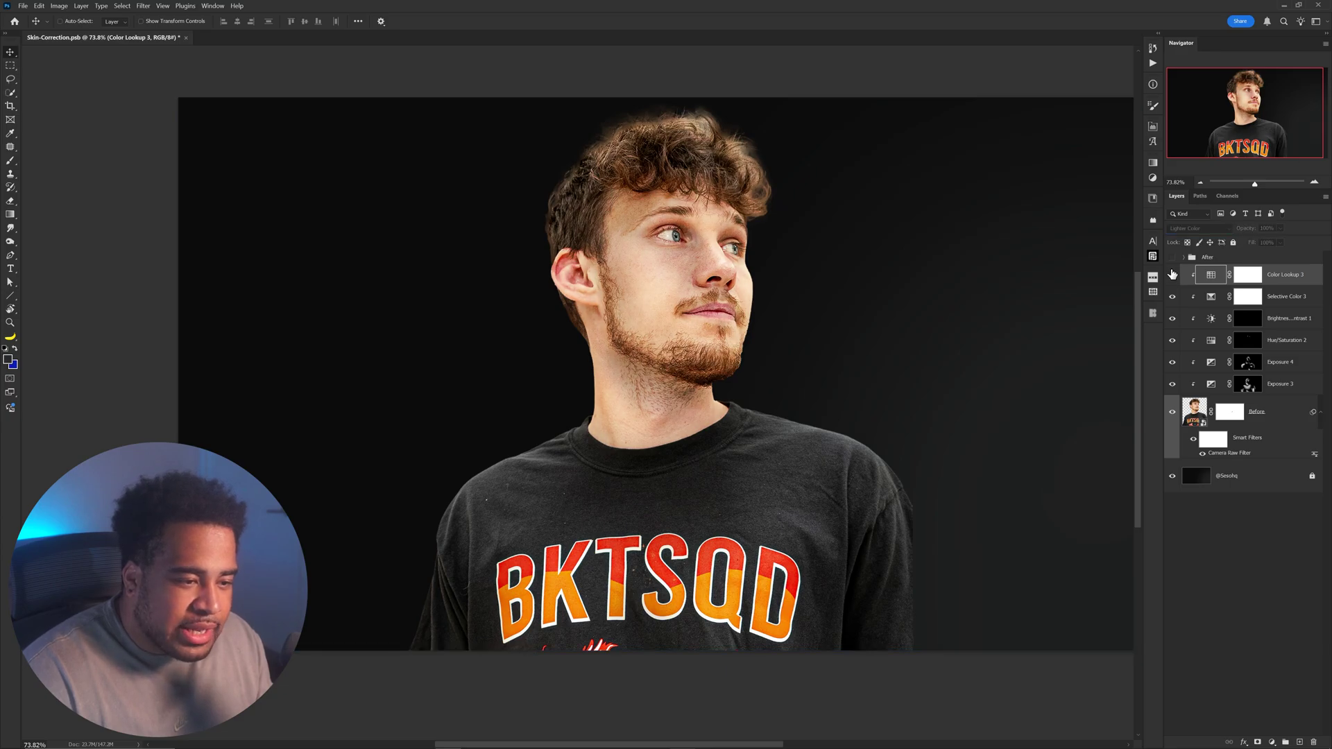
{"action": "left_click", "coordinate": [1173, 274]}
{"action": "left_click", "coordinate": [663, 269], "text": "ctrl"}
{"action": "scroll", "coordinate": [663, 269], "scroll_direction": "up", "scroll_amount": 2}
{"action": "scroll", "coordinate": [654, 272], "scroll_direction": "up", "scroll_amount": 2}
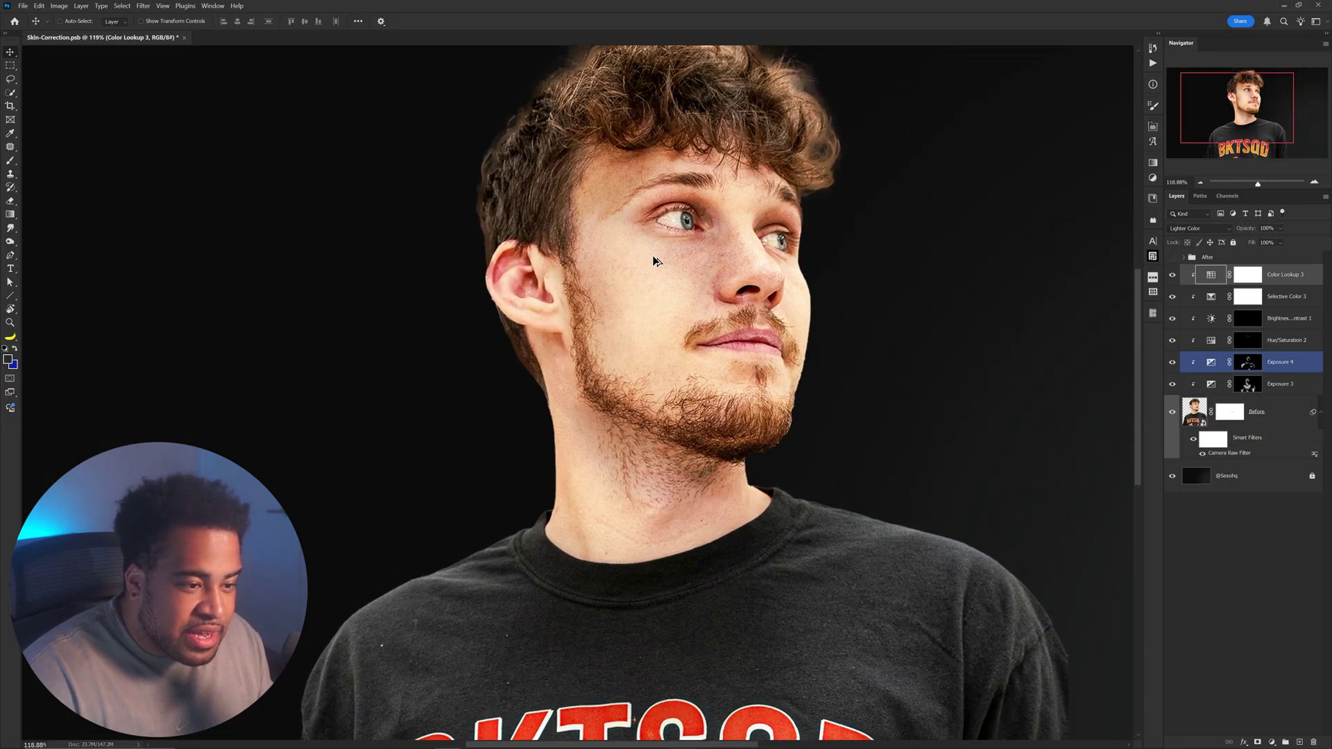
{"action": "left_click", "coordinate": [1172, 274]}
{"action": "left_click", "coordinate": [1172, 274]}
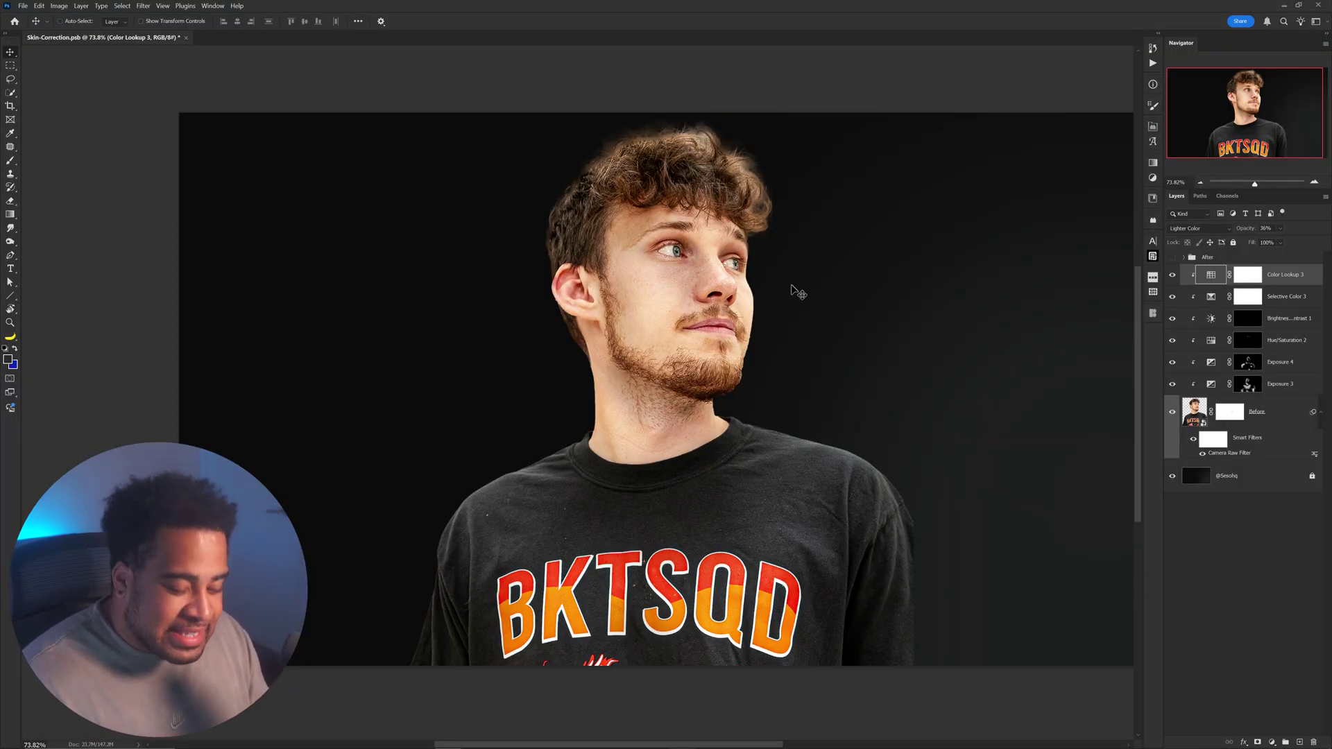
Step: Create a new layer above the Color Lookup layer and fill it with the gray 808080
{"action": "key", "text": "ctrl+shift+n"}
{"action": "key", "text": "Return"}
{"action": "left_click", "coordinate": [7, 359]}
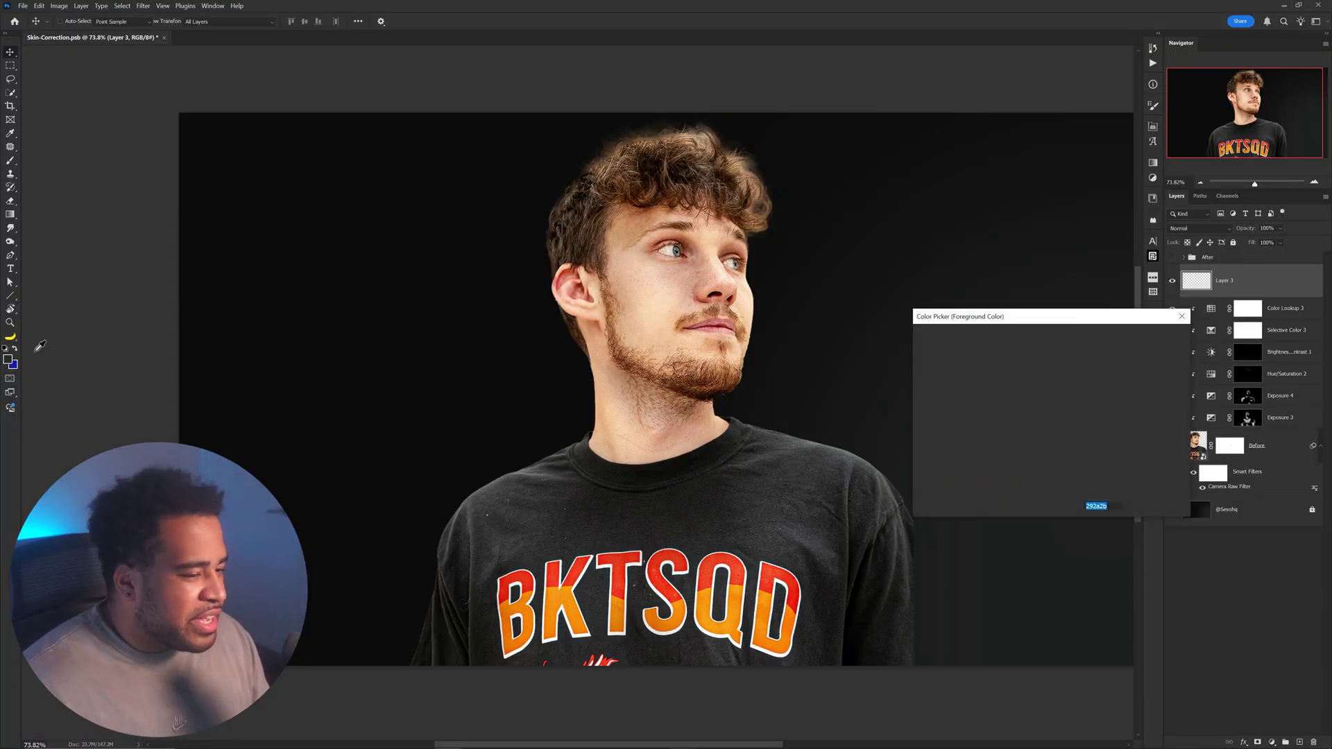
{"action": "left_click_drag", "start_coordinate": [944, 318], "coordinate": [805, 249]}
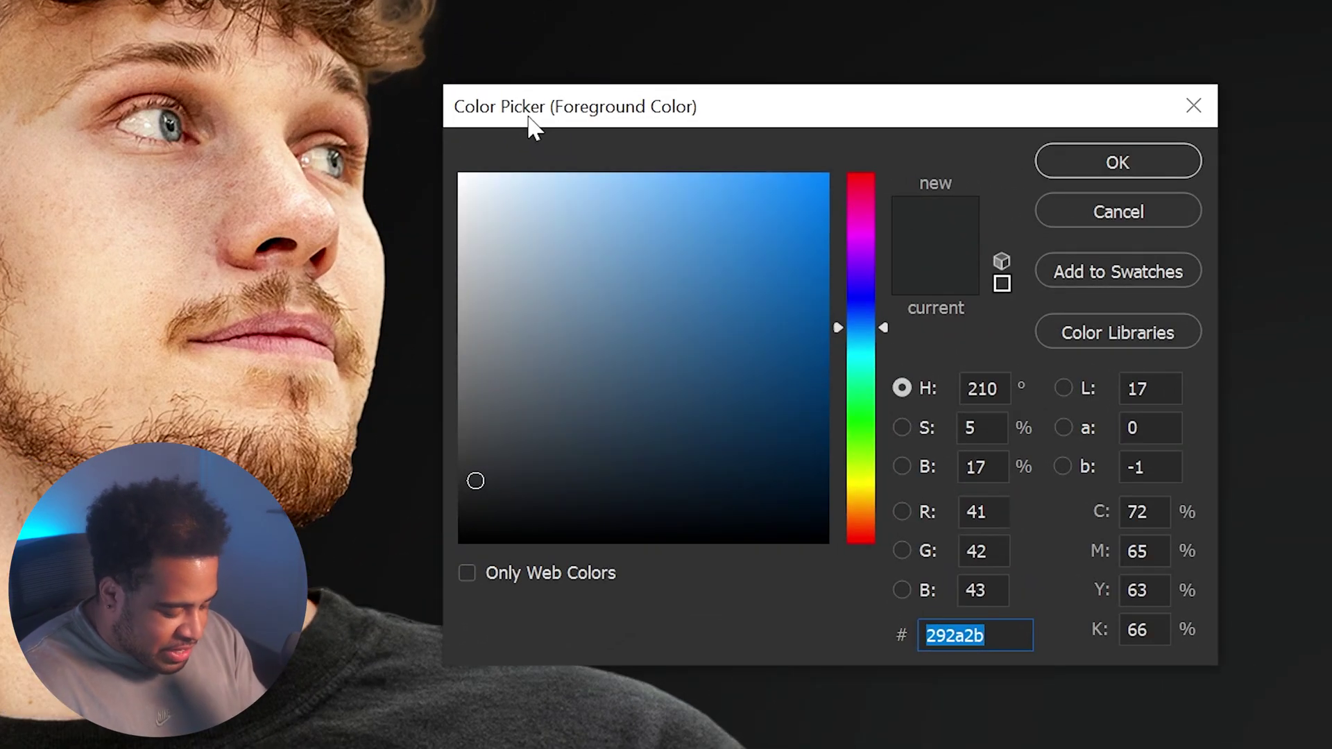
{"action": "type", "text": "808080"}
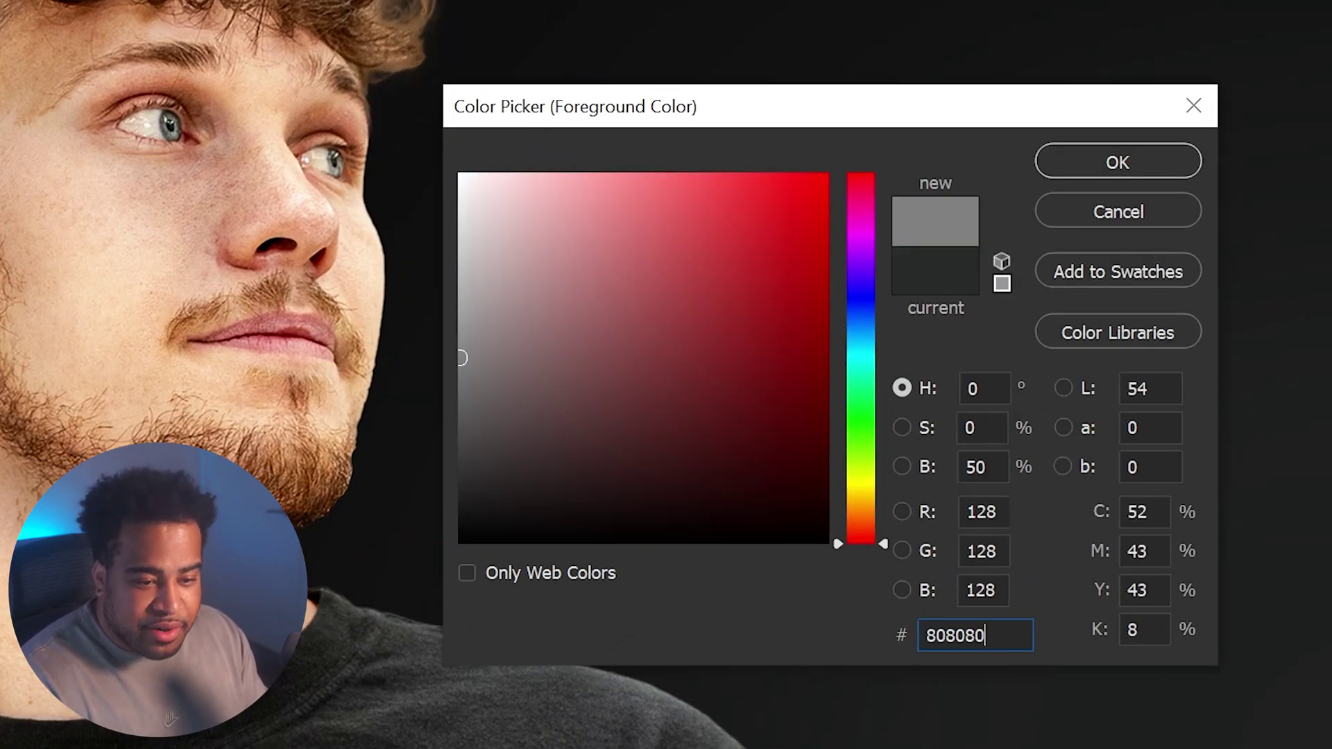
{"action": "key", "text": "Return"}
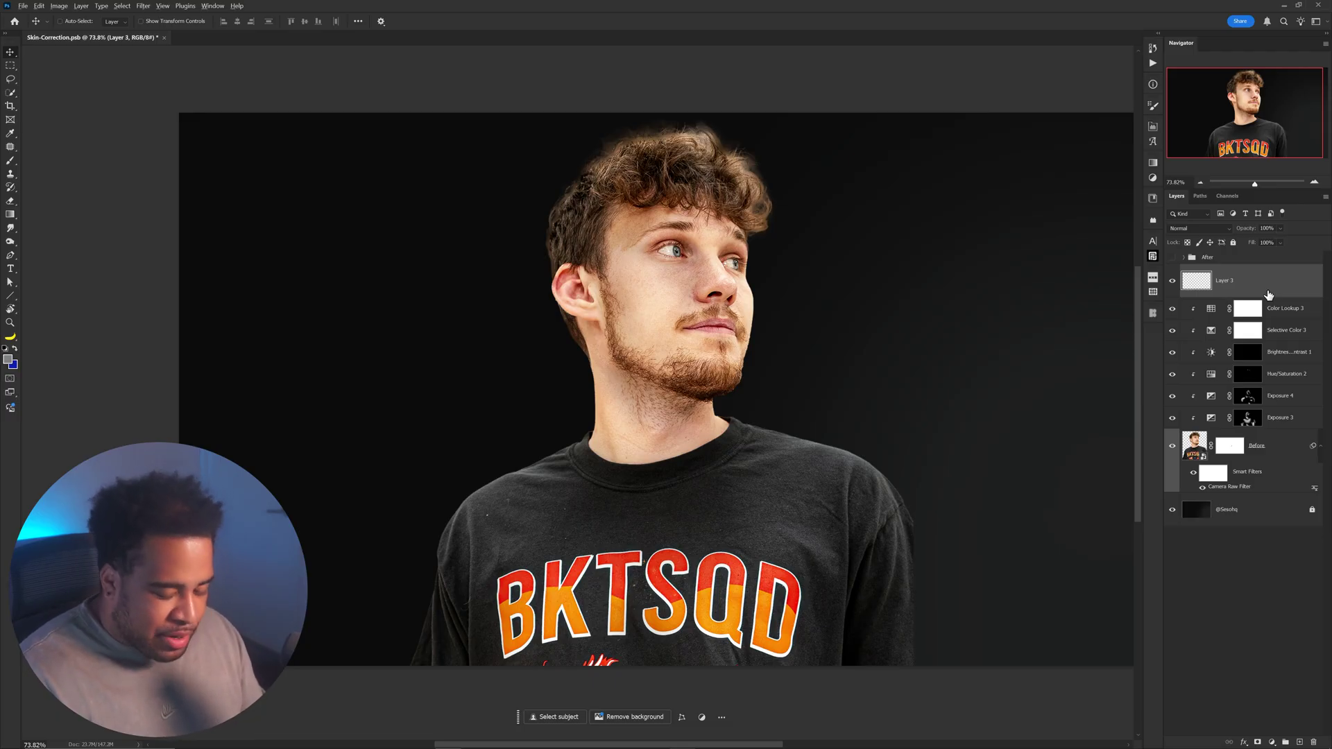
{"action": "key", "text": "alt+BackSpace"}
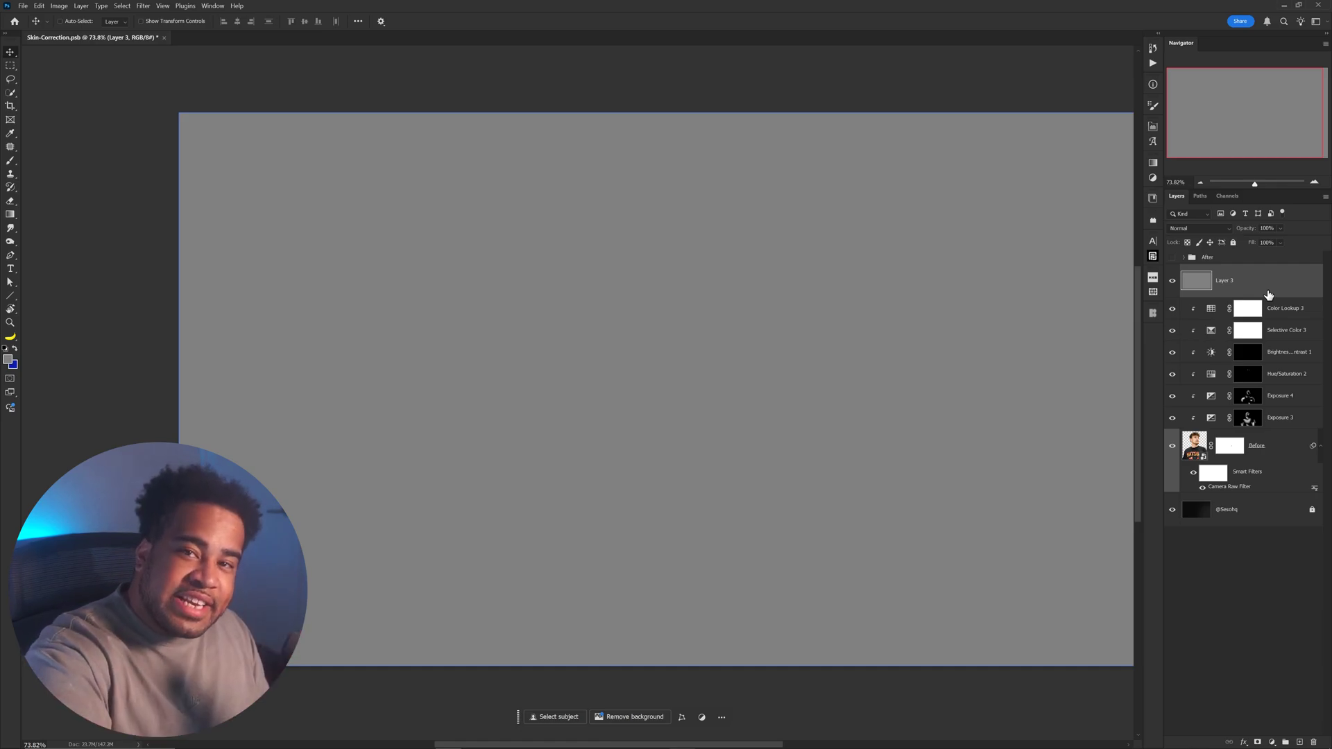
Step: Clip the gray-filled layer to the portrait
{"action": "right_click", "coordinate": [1264, 292]}
{"action": "left_click", "coordinate": [1242, 494]}
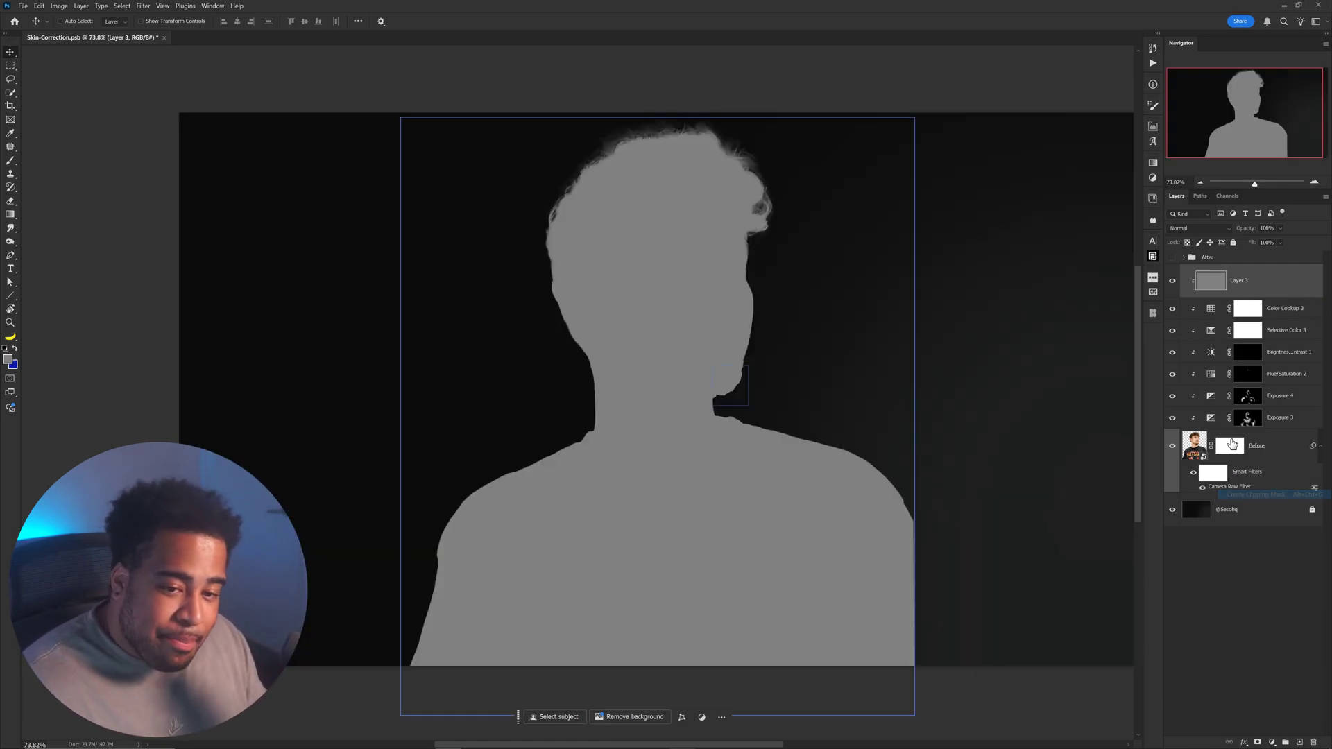
{"action": "left_click_drag", "start_coordinate": [798, 293], "coordinate": [793, 283]}
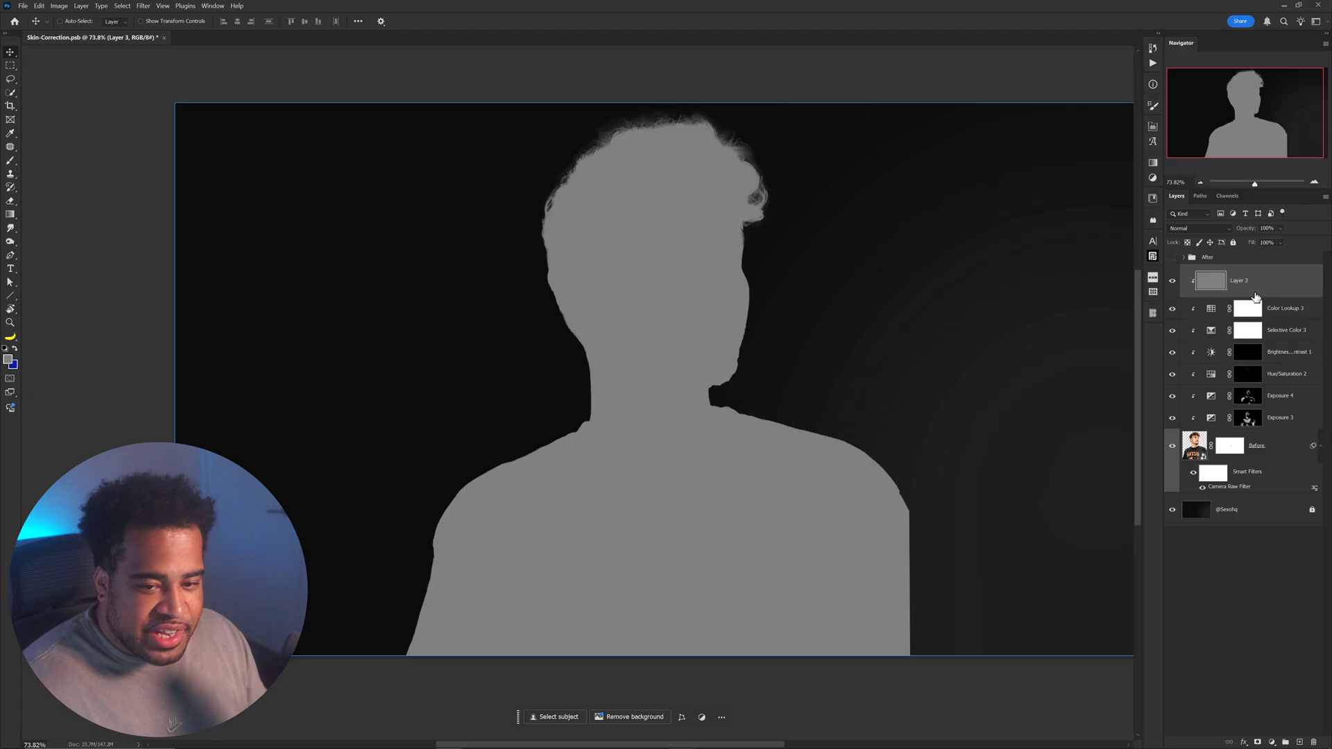
Step: Change the gray layer's blend mode and bring up the Dodge and Burn tool choices
{"action": "left_click", "coordinate": [1200, 228]}
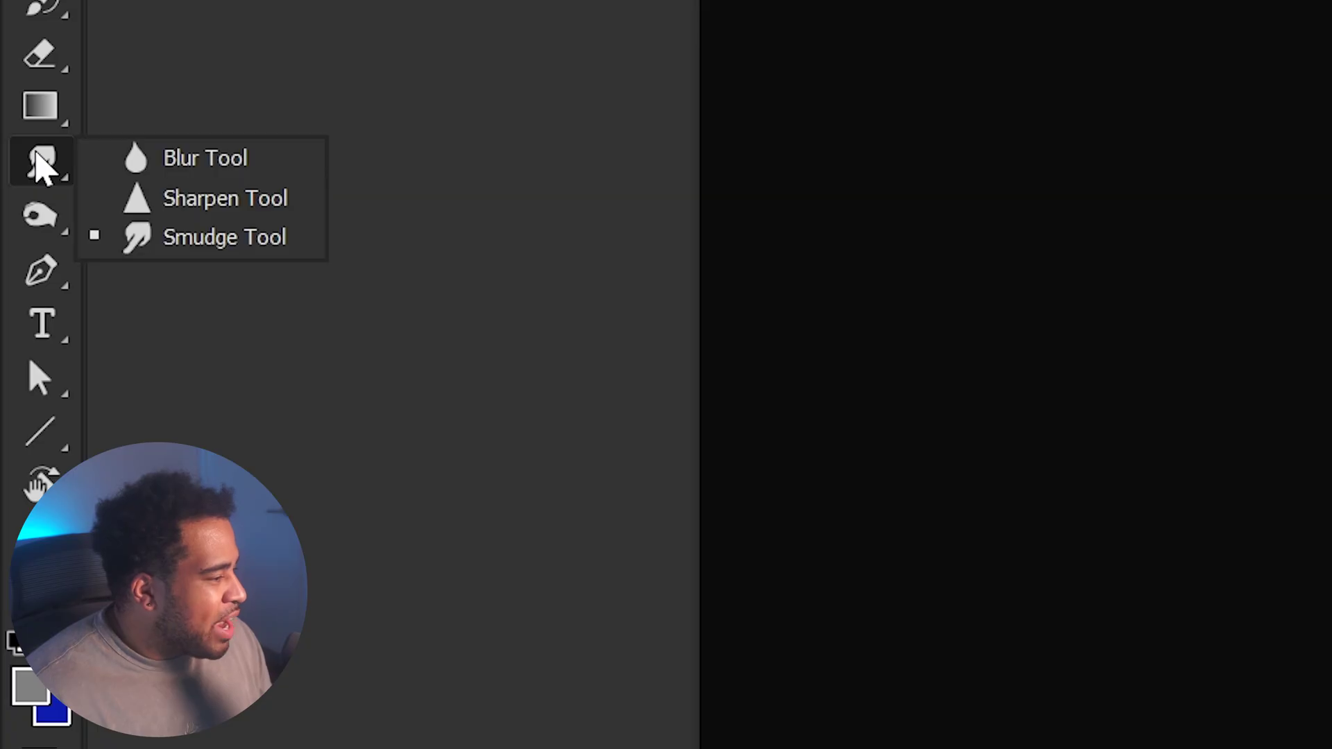
{"action": "right_click", "coordinate": [26, 221]}
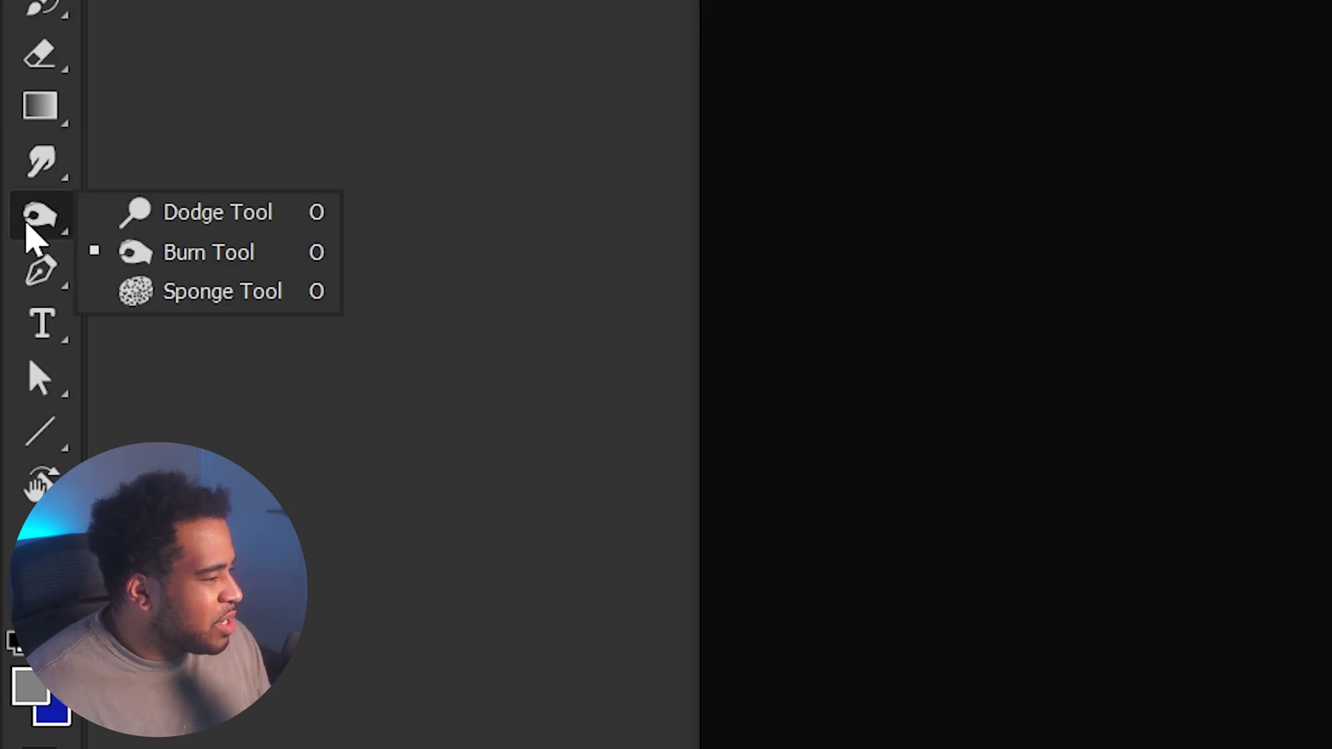